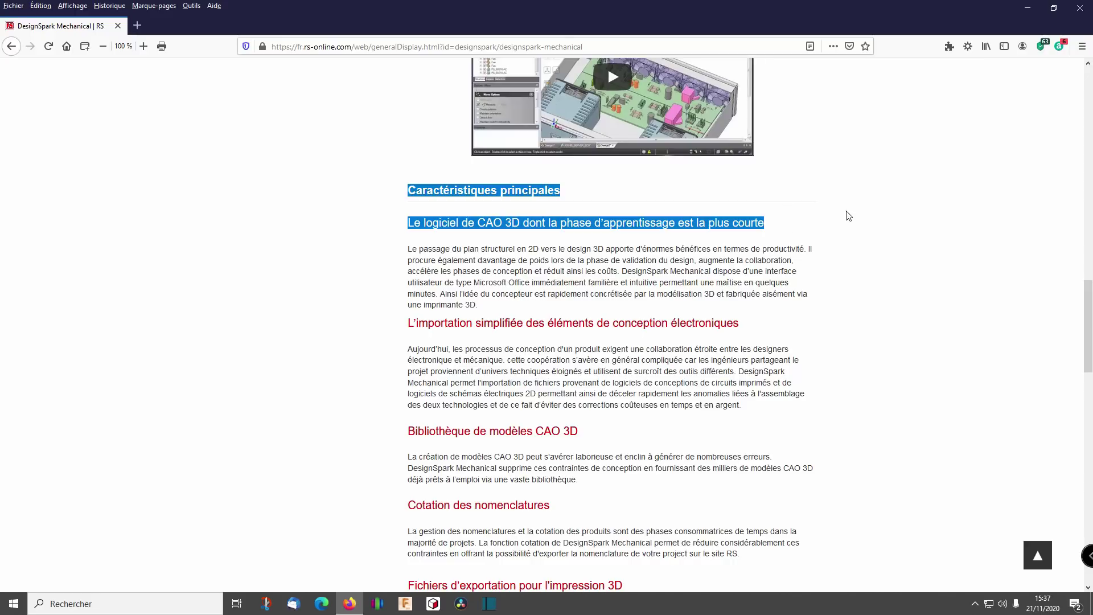
# Step: Download the DesignSpark Mechanical V5.0 WIN64 BITS archive from its product page and save the file
pyautogui.click(852, 232)
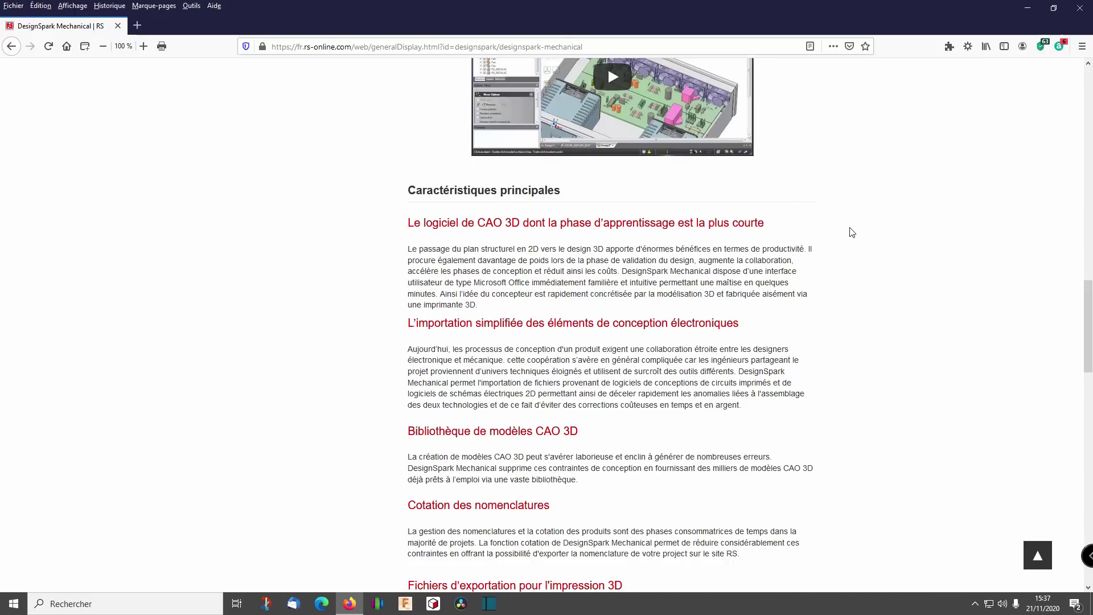
pyautogui.scroll(-4, 849, 232)
pyautogui.press('Home')
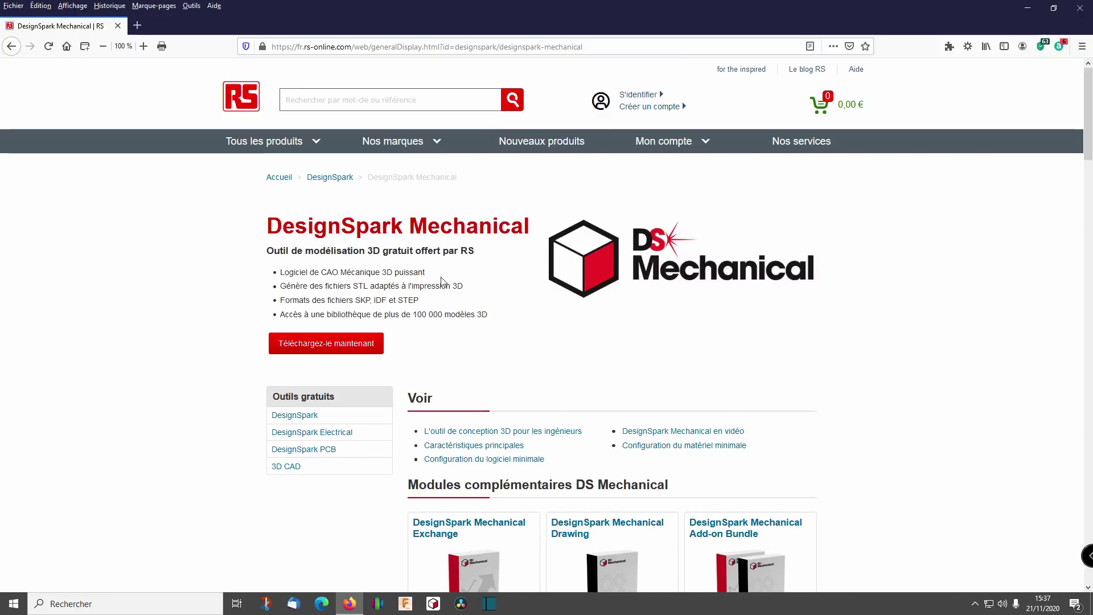
pyautogui.click(343, 352)
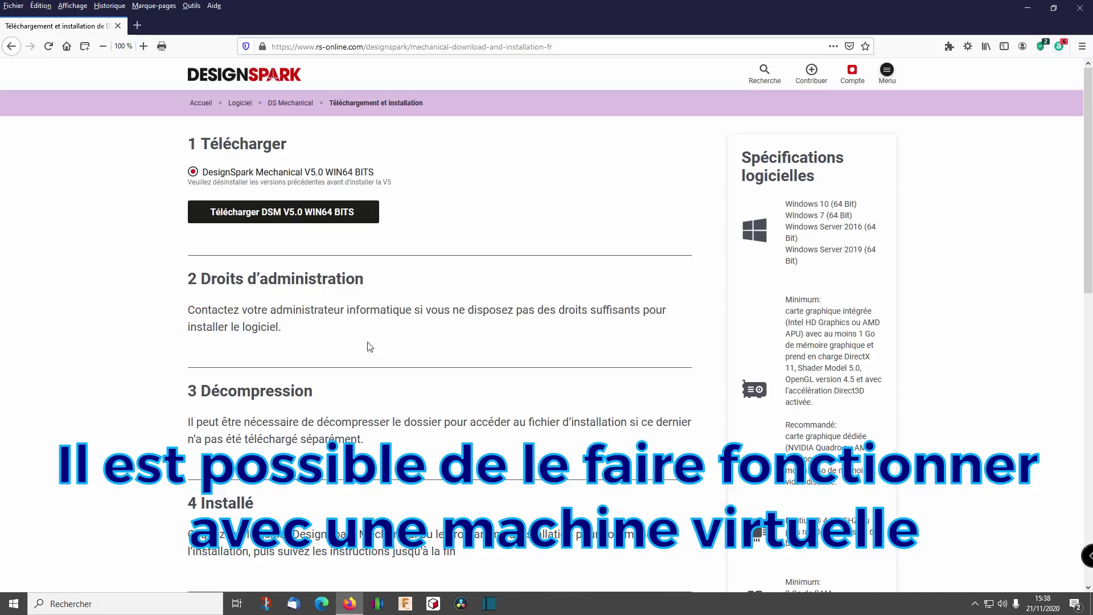
pyautogui.moveTo(778, 206); pyautogui.dragTo(890, 271)
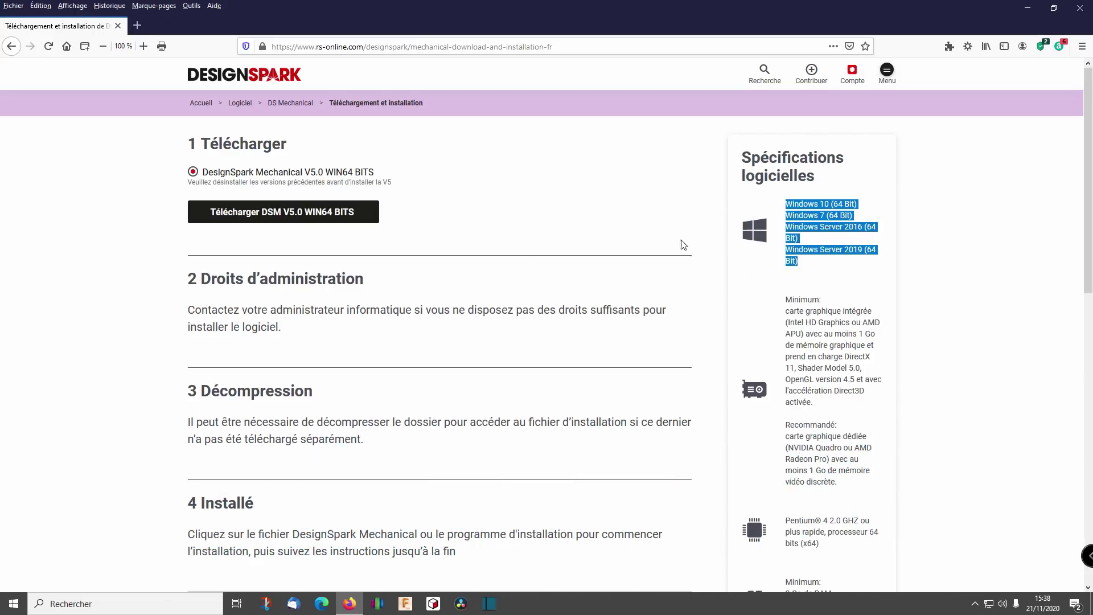
pyautogui.click(272, 220)
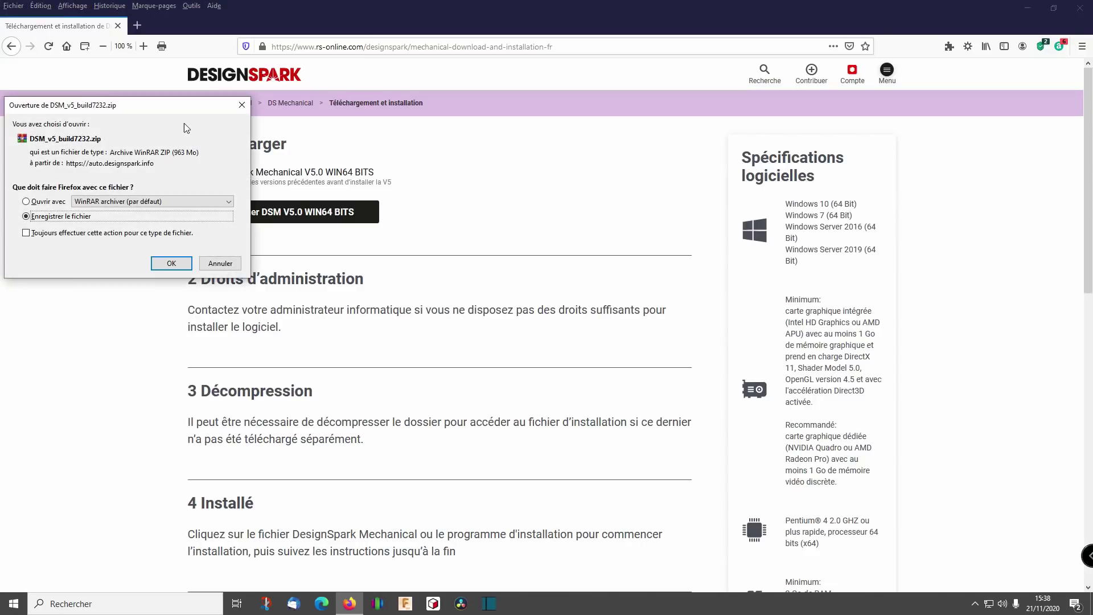
pyautogui.click(171, 263)
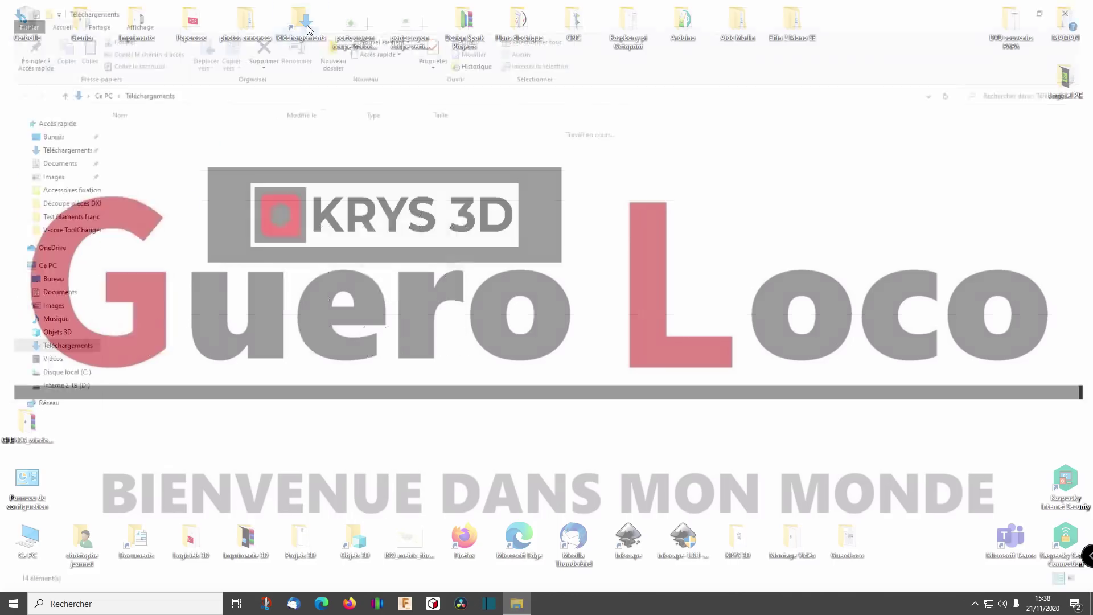
# Step: Install DesignSpark Mechanical from the extracted DSM_v5_build7232 folder in Téléchargements and launch DesignSpark Mechanical 5.0
pyautogui.click(194, 128)
pyautogui.press('Return')
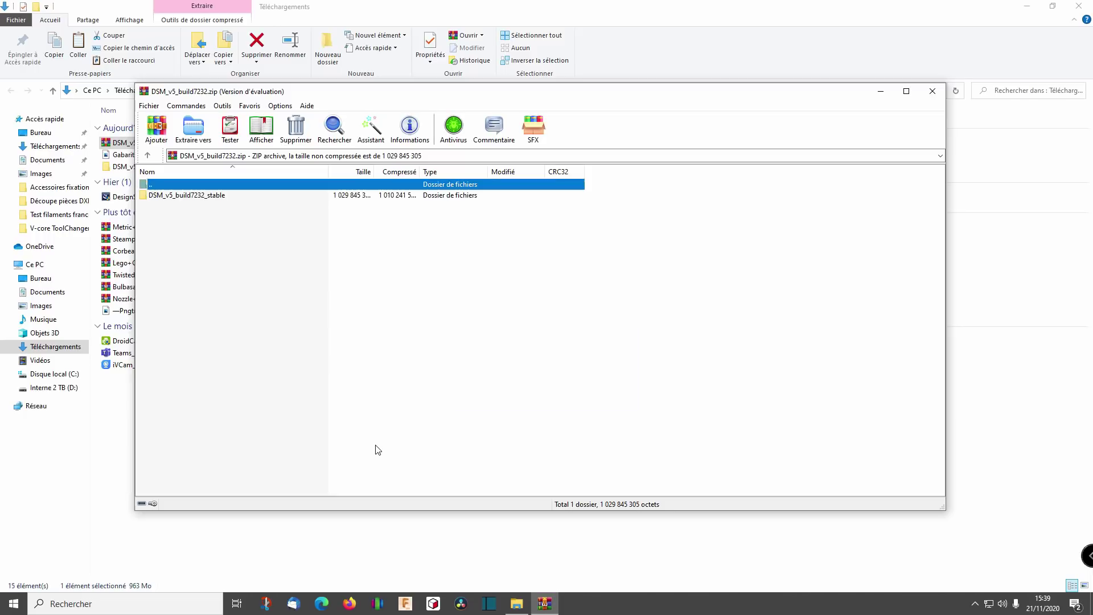
pyautogui.hotkey('alt', 'F4')
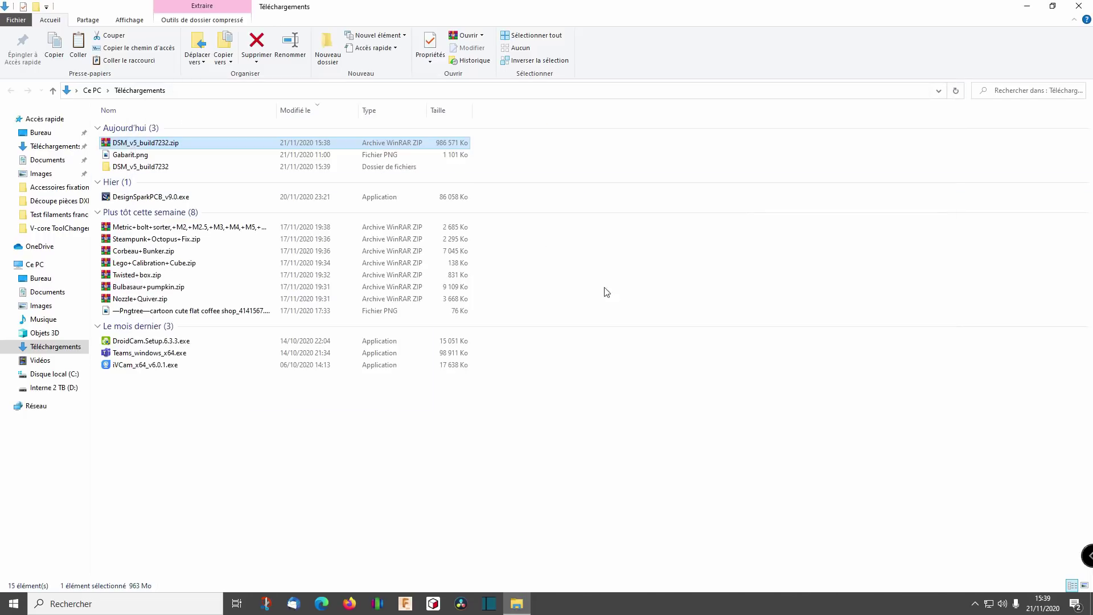
pyautogui.doubleClick(139, 169)
pyautogui.doubleClick(145, 127)
pyautogui.doubleClick(145, 163)
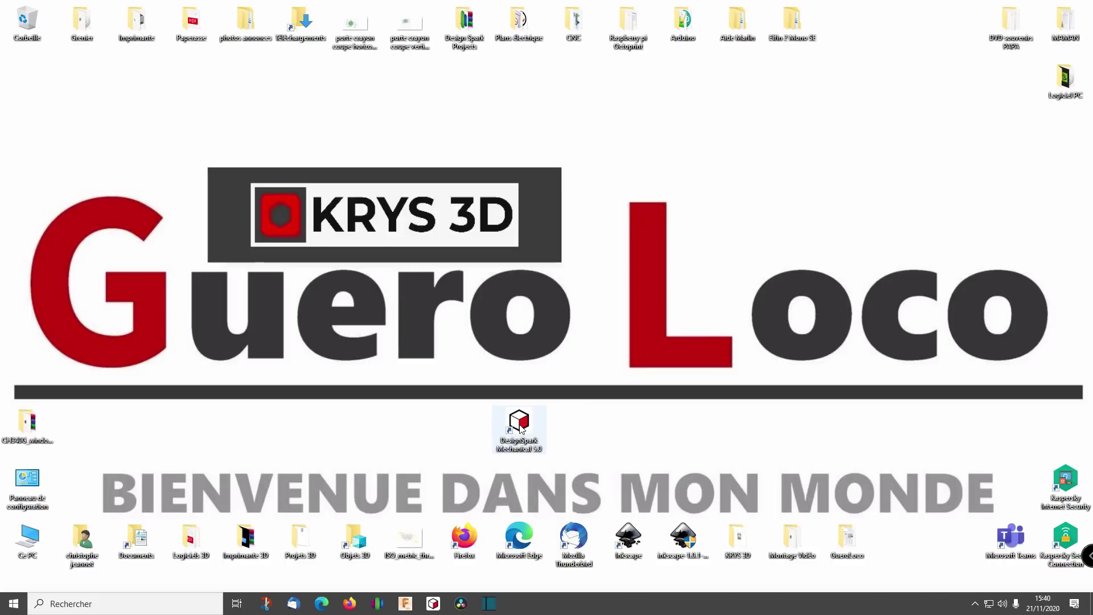
pyautogui.click(532, 421)
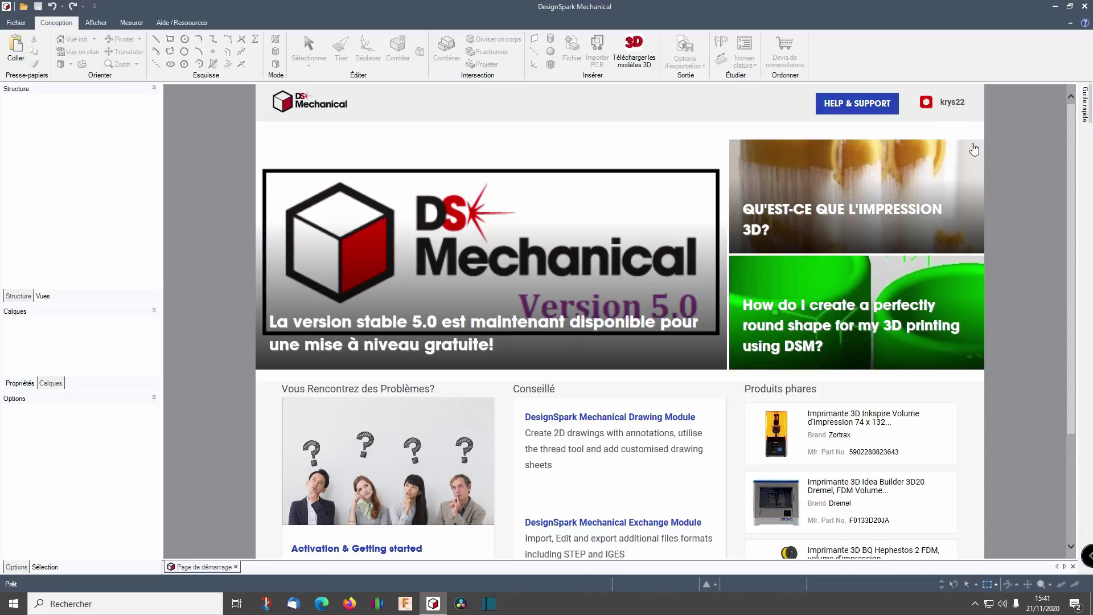
# Step: Consult the DesignSpark Mechanical quick reference card (QRC) and open the online tutorials
pyautogui.click(163, 24)
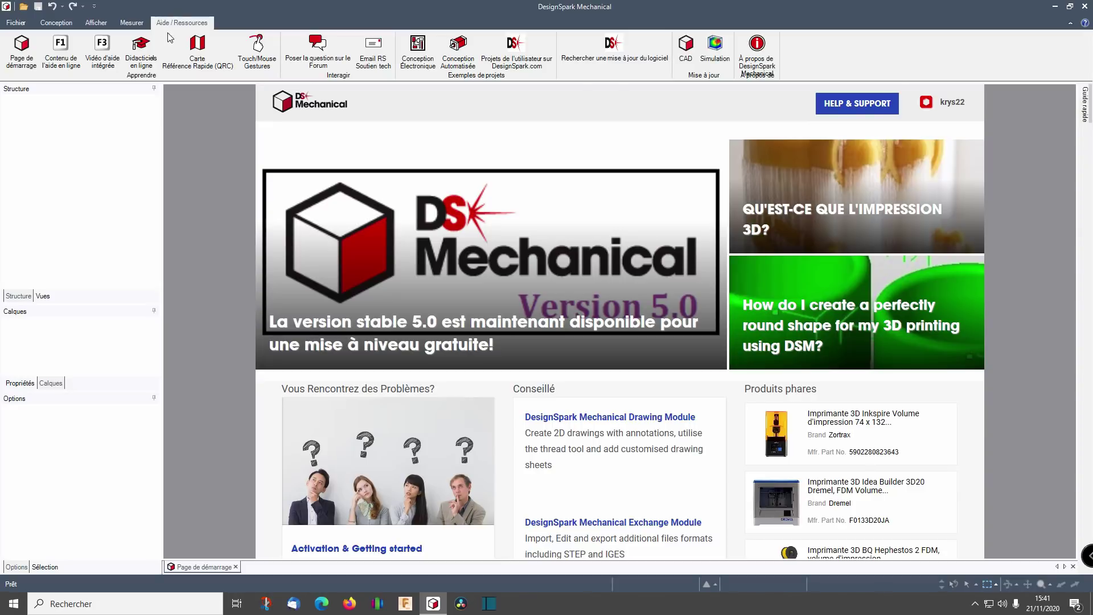
pyautogui.click(206, 52)
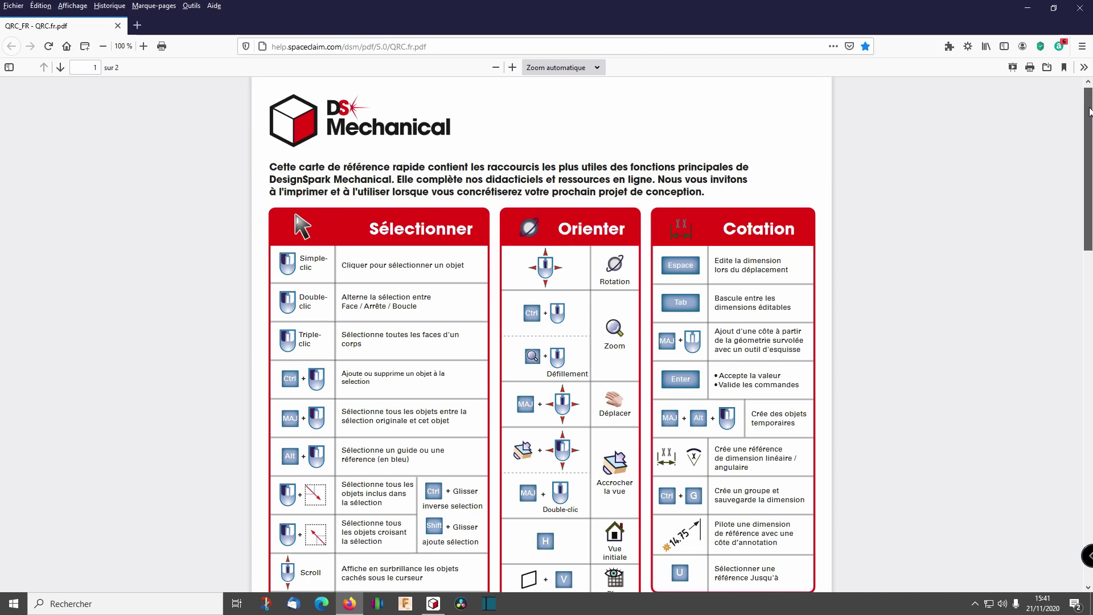
pyautogui.moveTo(1090, 111); pyautogui.dragTo(1075, 268)
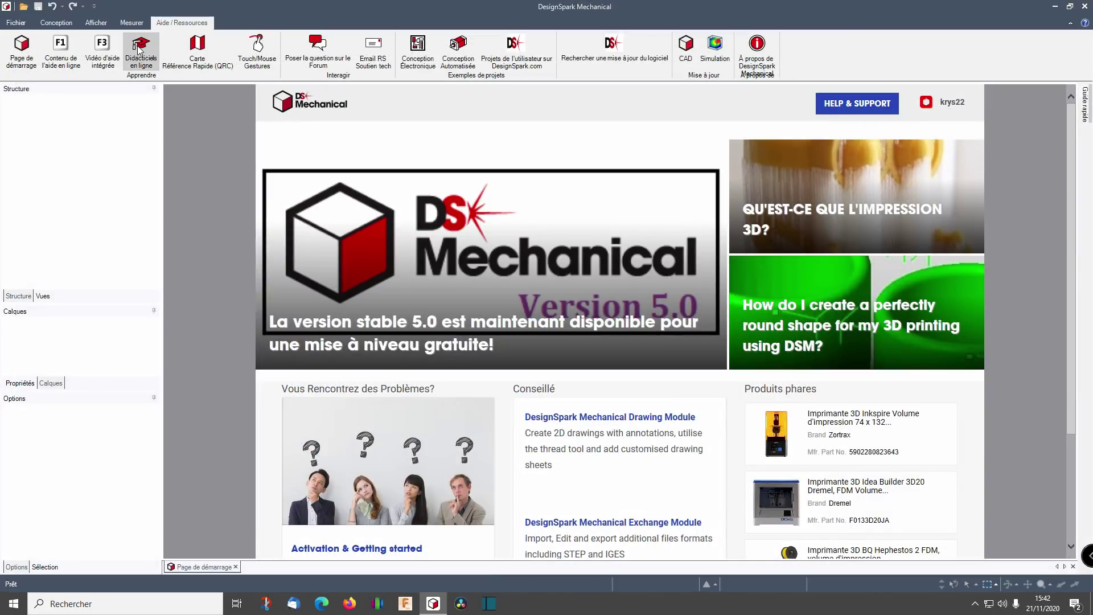
pyautogui.click(139, 49)
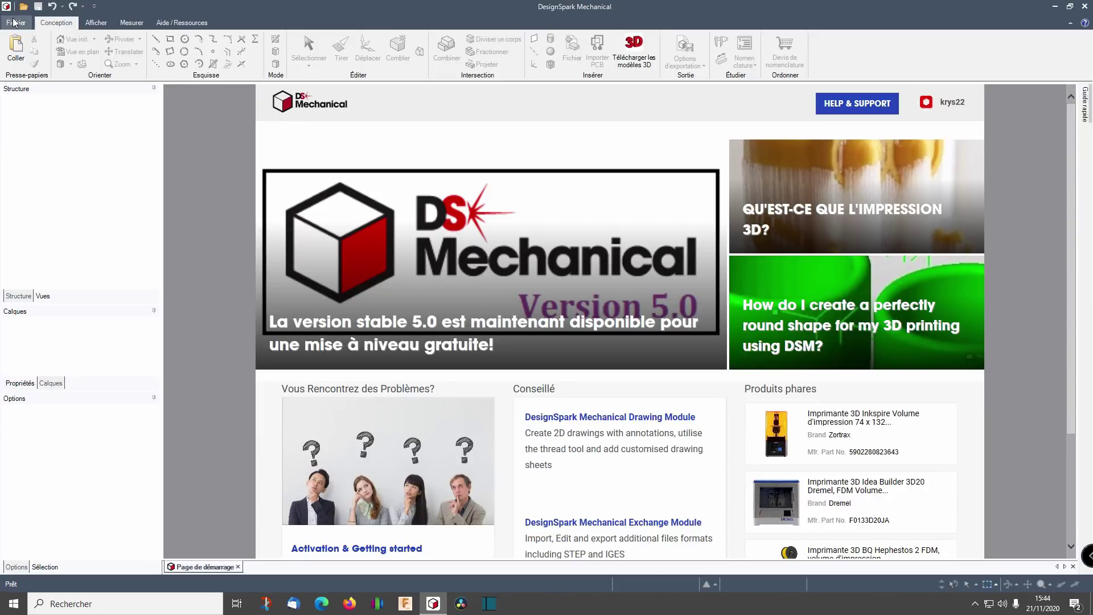
# Step: Open the DesignSpark options and set the rendering quality to 5 in the general settings
pyautogui.click(15, 23)
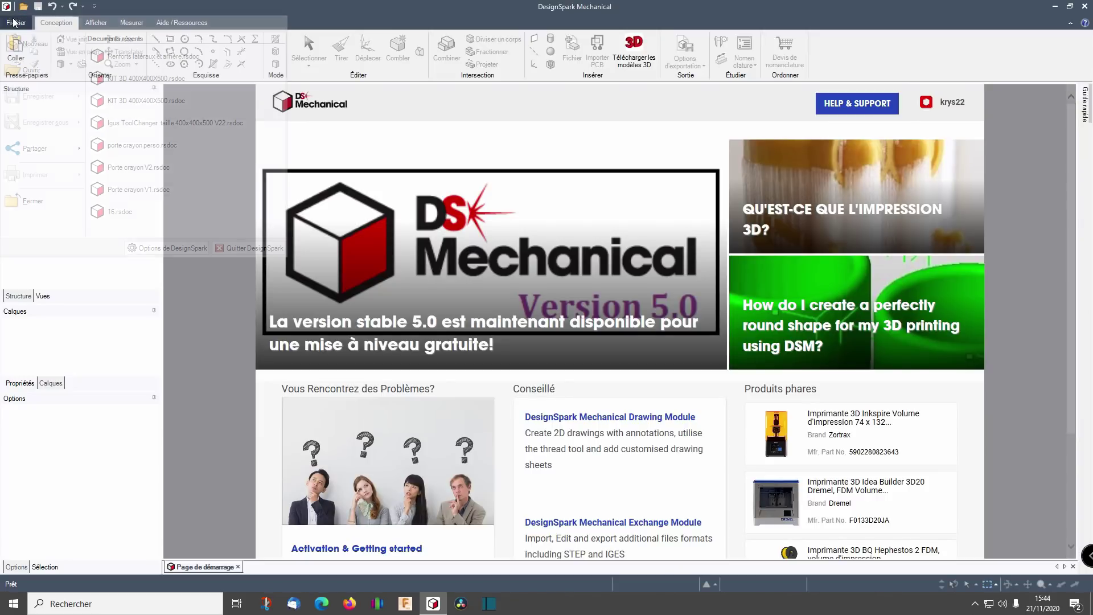
pyautogui.click(188, 247)
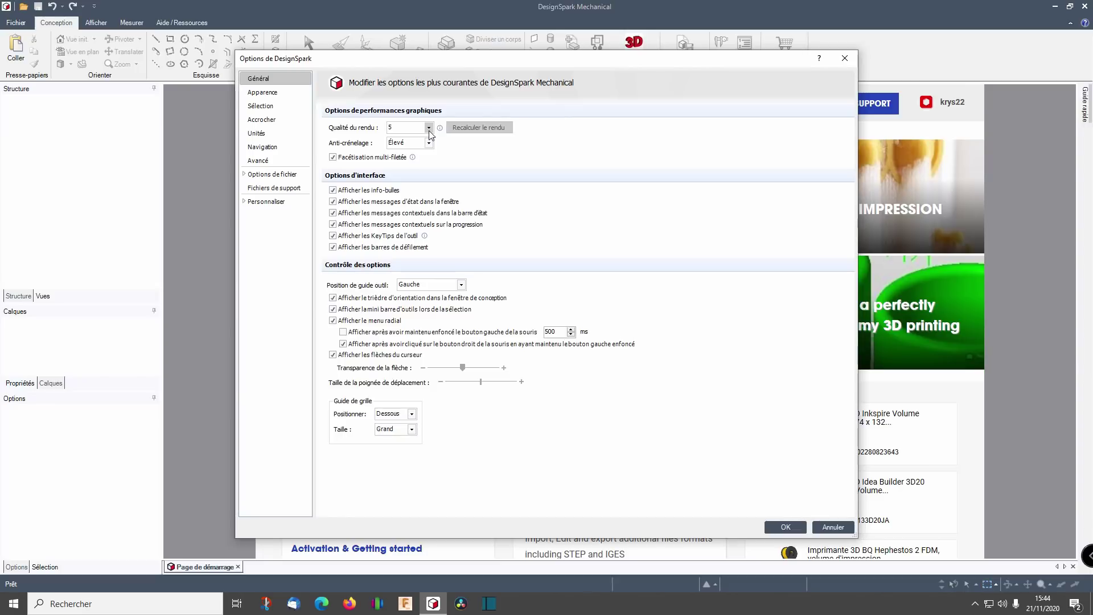
pyautogui.click(428, 129)
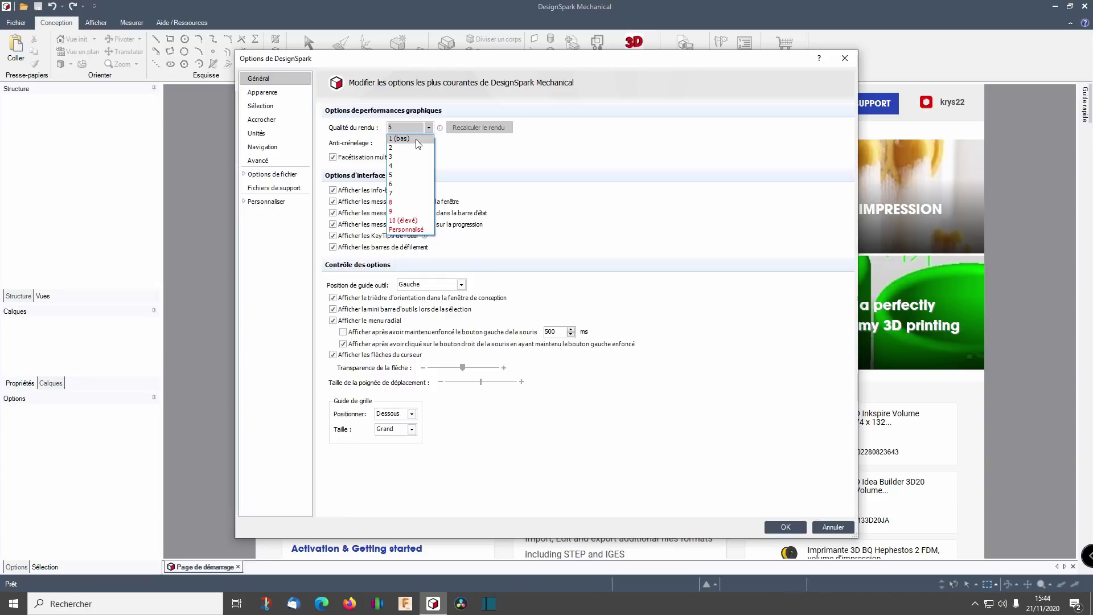
pyautogui.click(410, 175)
# Step: Try the Gris foncé and Bleu clair interface colour sets in the appearance options and return to Anthracite
pyautogui.click(283, 92)
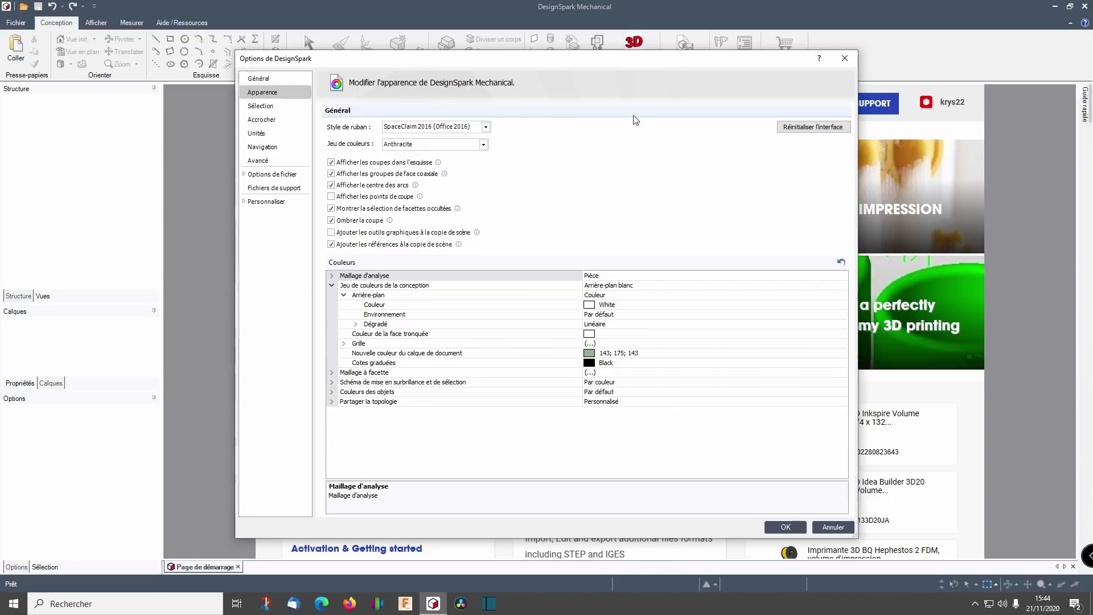
pyautogui.click(483, 144)
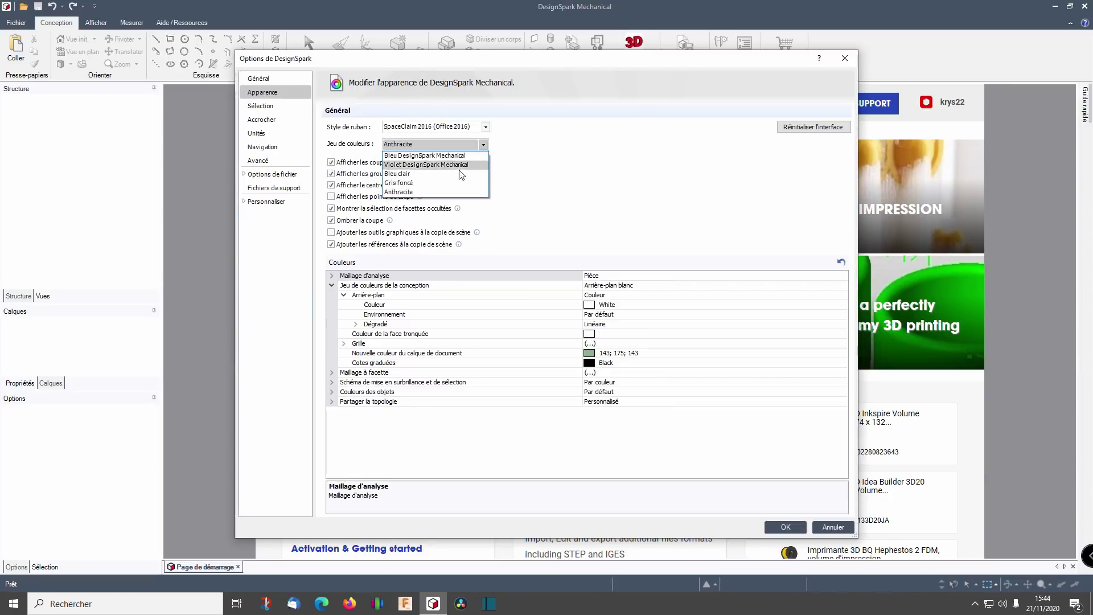
pyautogui.click(450, 182)
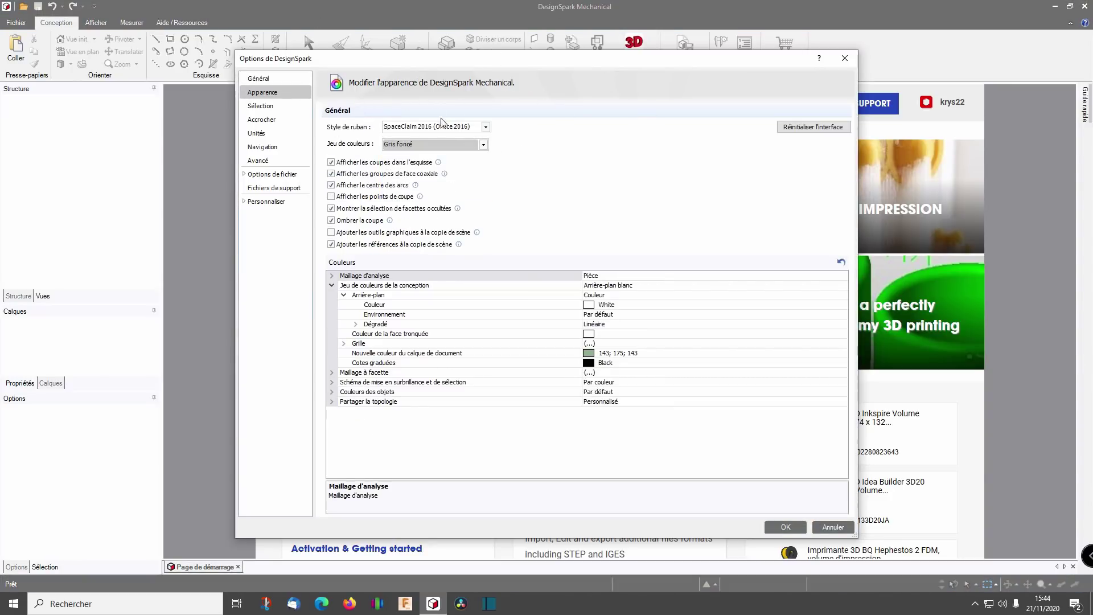
pyautogui.click(486, 146)
pyautogui.click(454, 174)
pyautogui.click(484, 146)
pyautogui.click(452, 192)
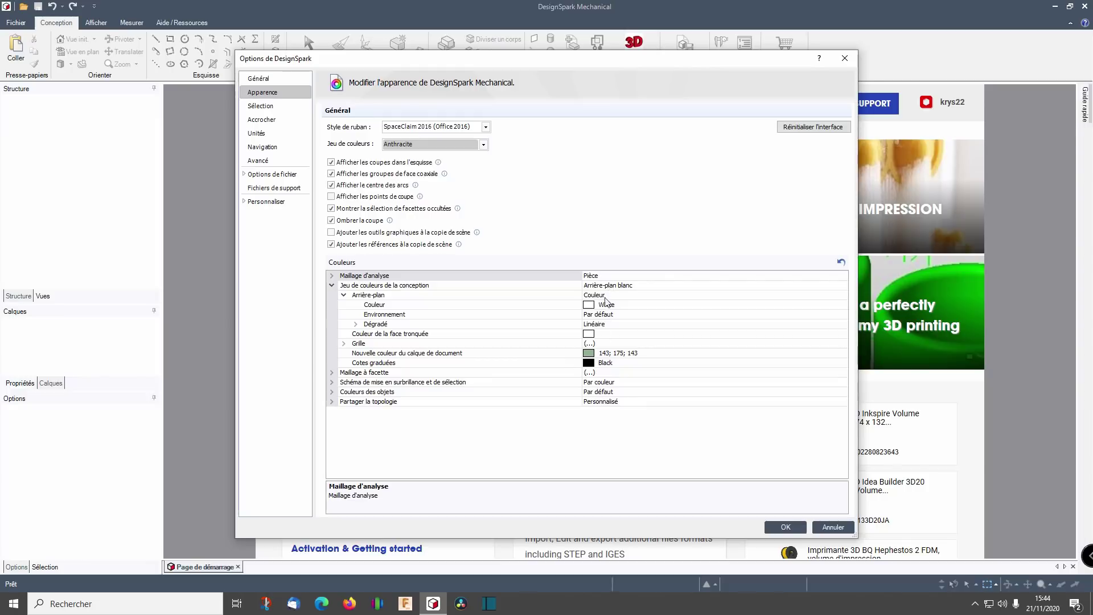
pyautogui.click(604, 362)
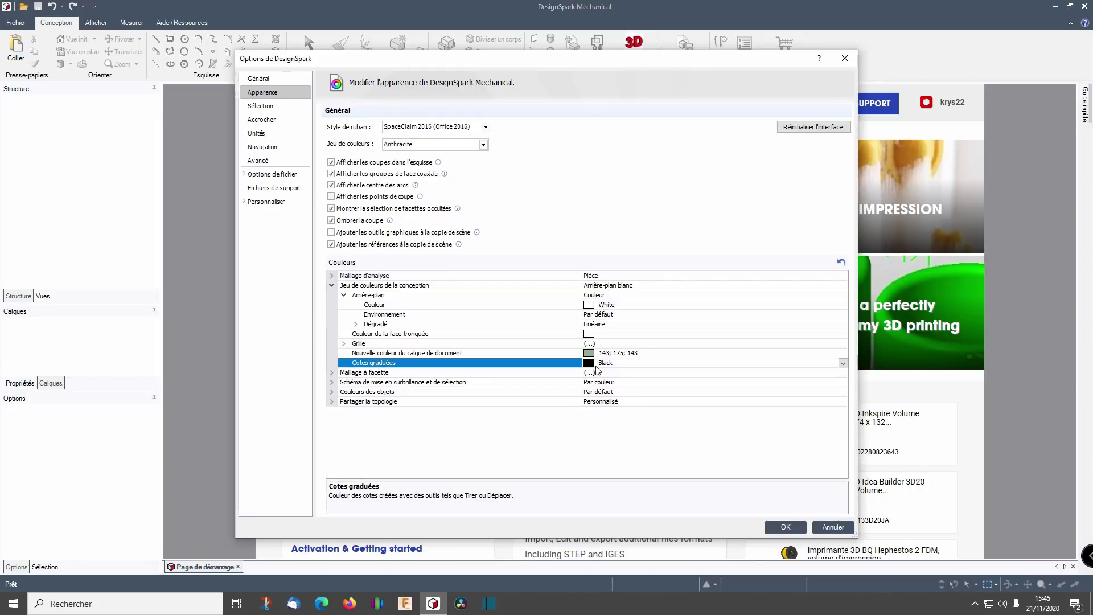
# Step: Examine the selection, snapping and units settings in the DesignSpark options
pyautogui.click(287, 106)
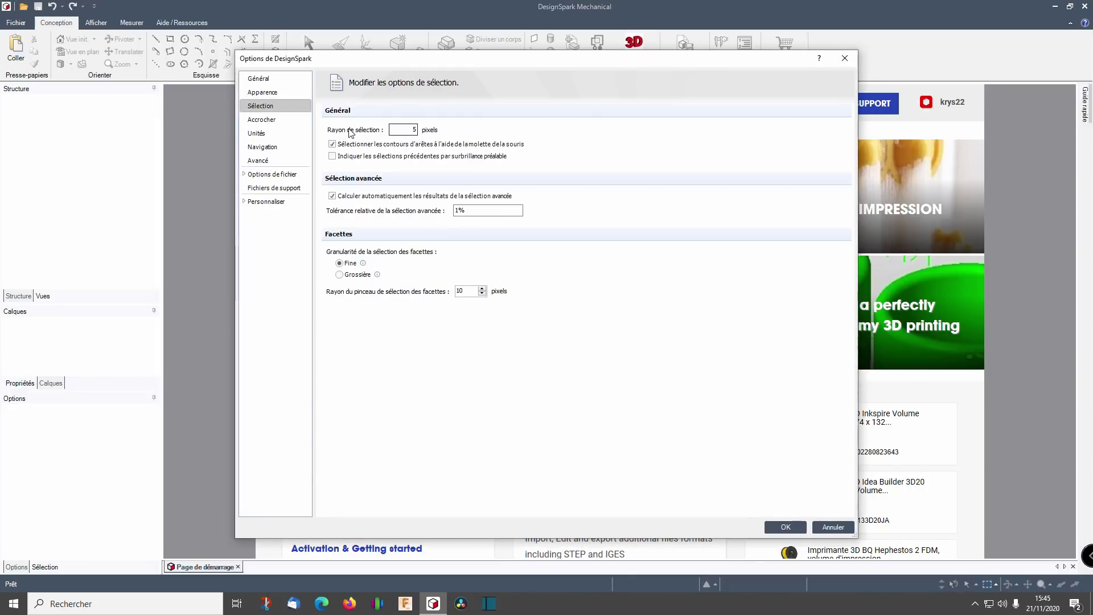
pyautogui.click(261, 119)
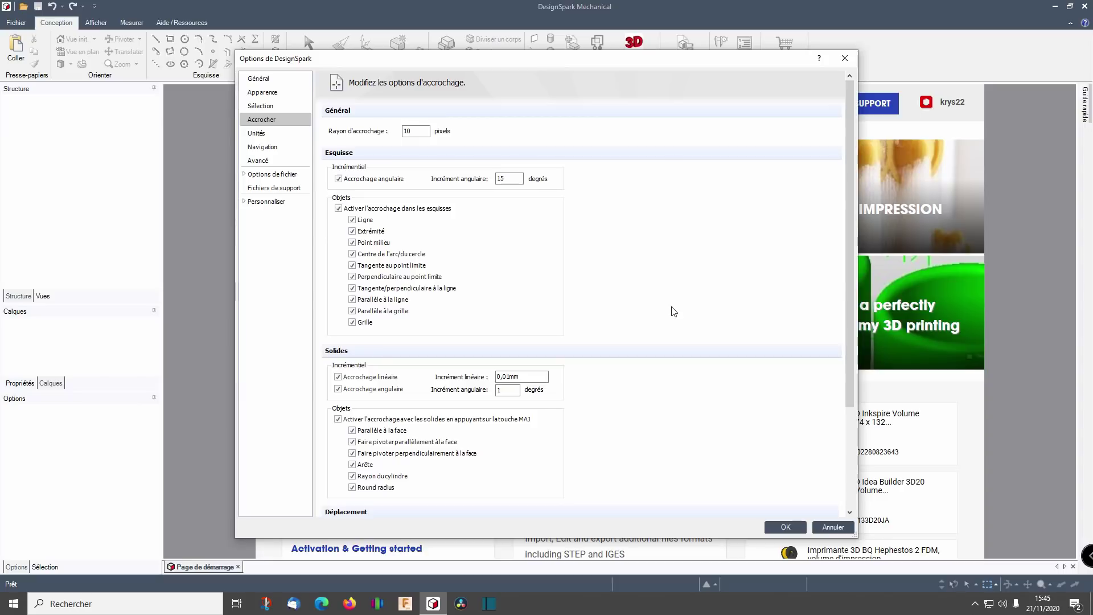
pyautogui.scroll(-3, 649, 325)
pyautogui.click(256, 133)
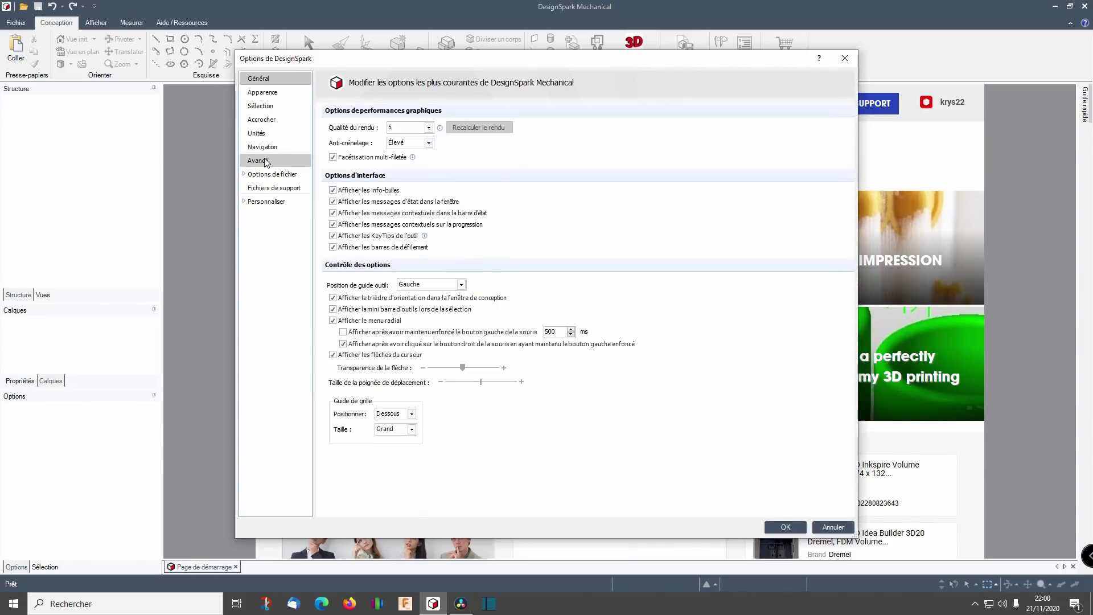
# Step: Examine the advanced options with the Tirer tool's default extrusion behaviours, and the STL file and recovery assistant settings
pyautogui.click(265, 161)
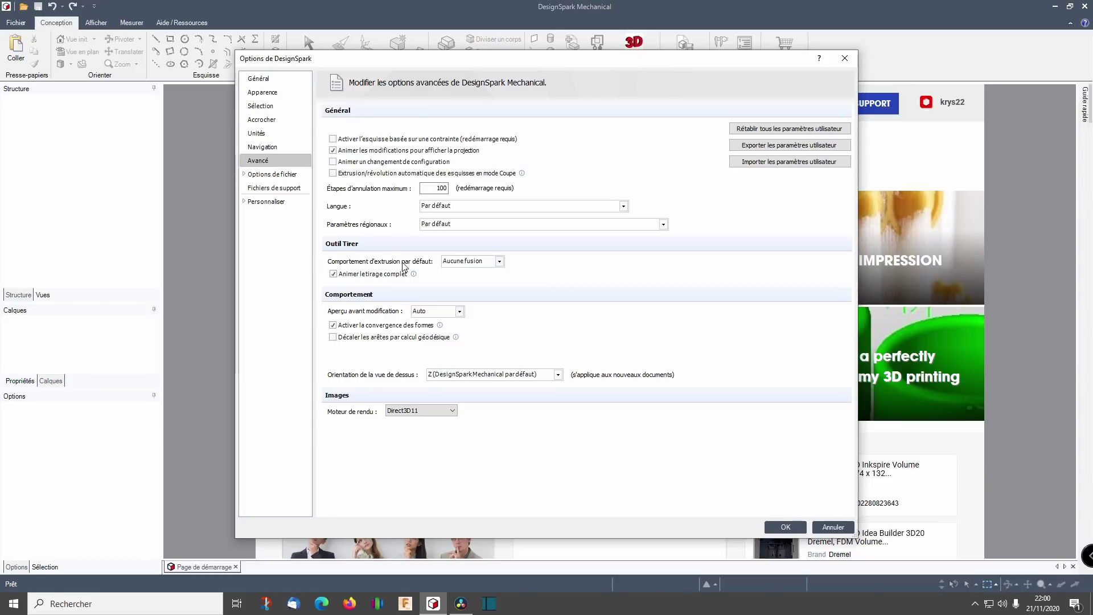
pyautogui.click(482, 264)
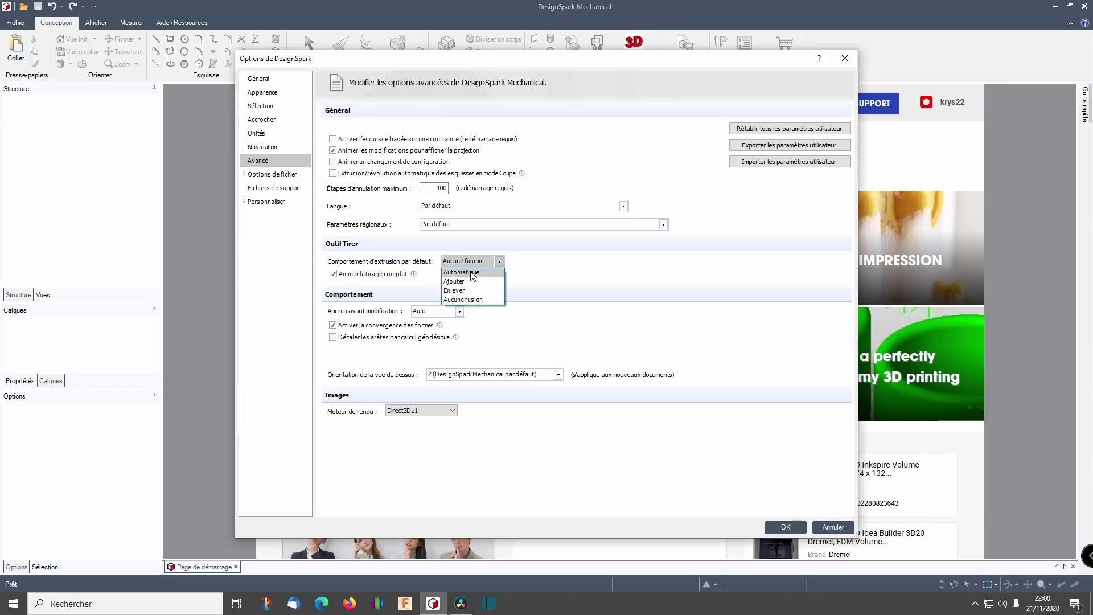
pyautogui.click(541, 277)
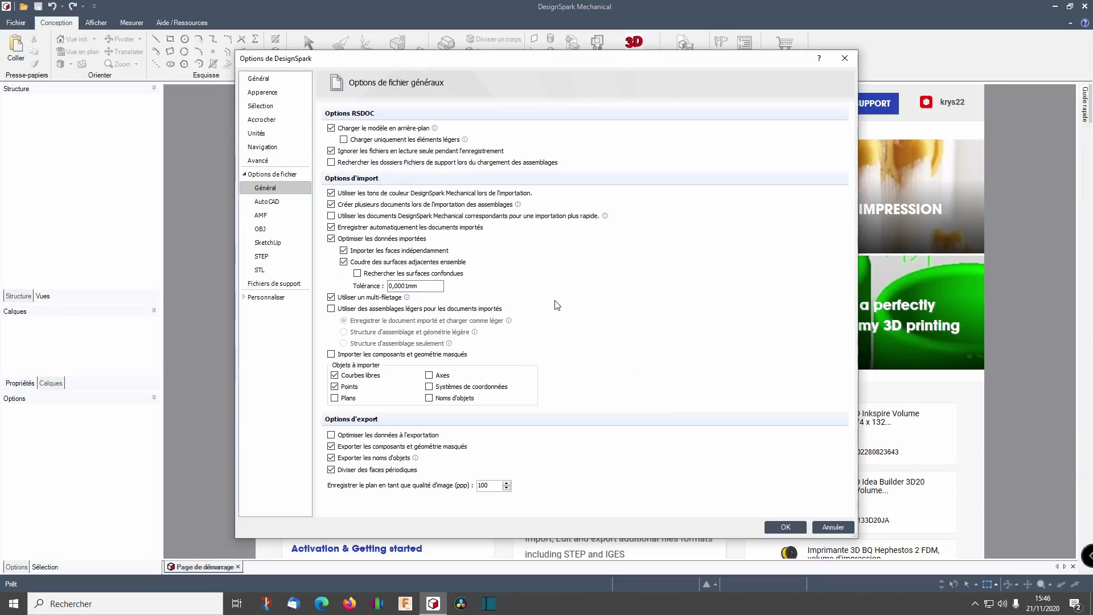
pyautogui.click(268, 271)
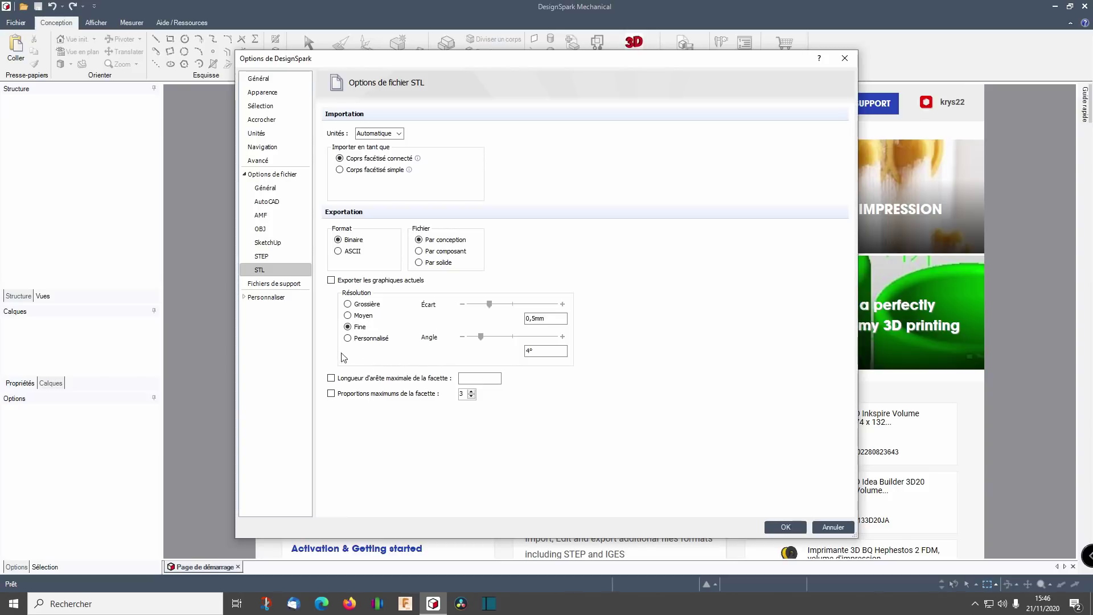
pyautogui.click(288, 284)
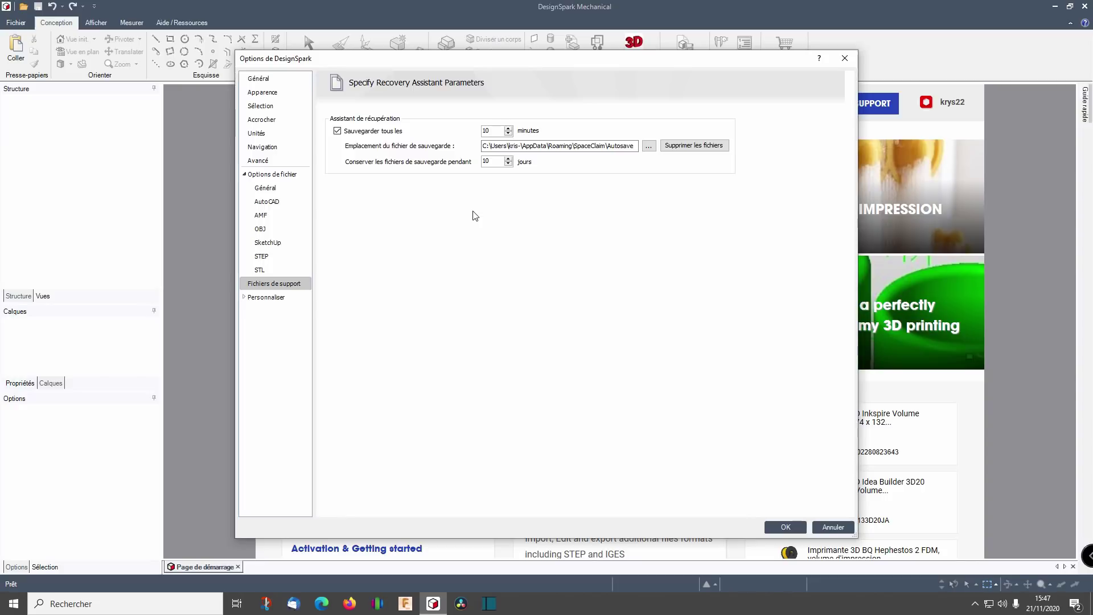
# Step: Start a new custom command shortcut, filter the commands by "vue" and choose Vue en plan
pyautogui.click(266, 296)
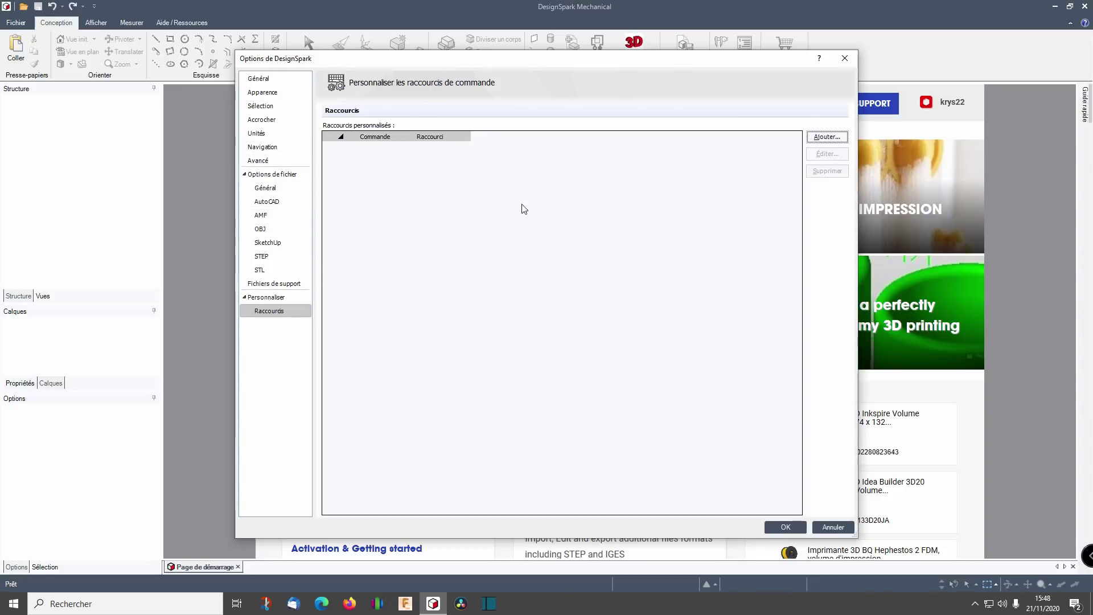
pyautogui.click(835, 140)
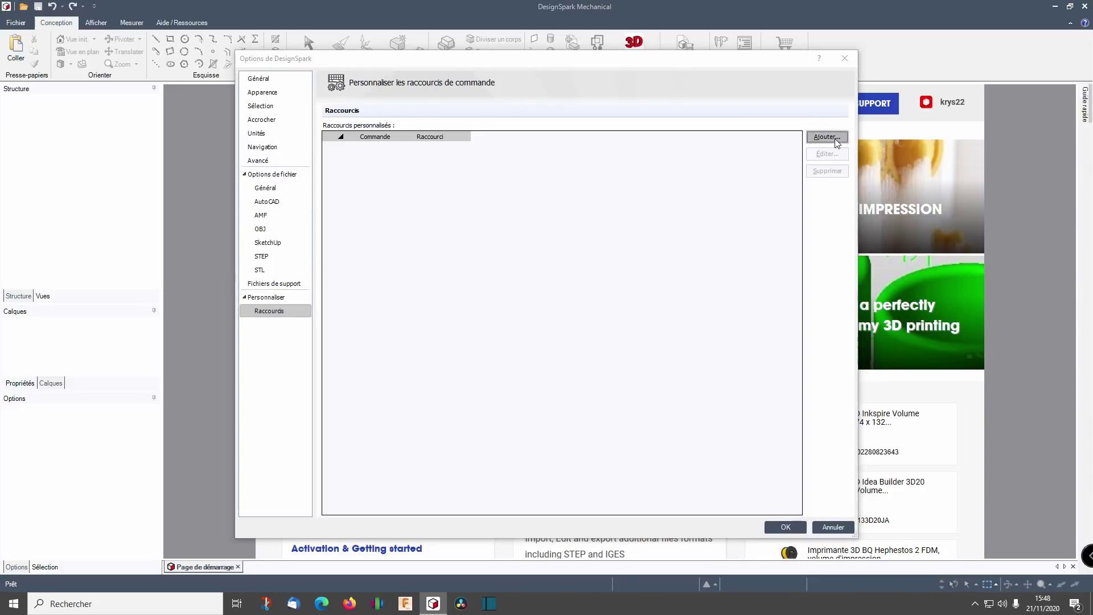
pyautogui.write('vue')
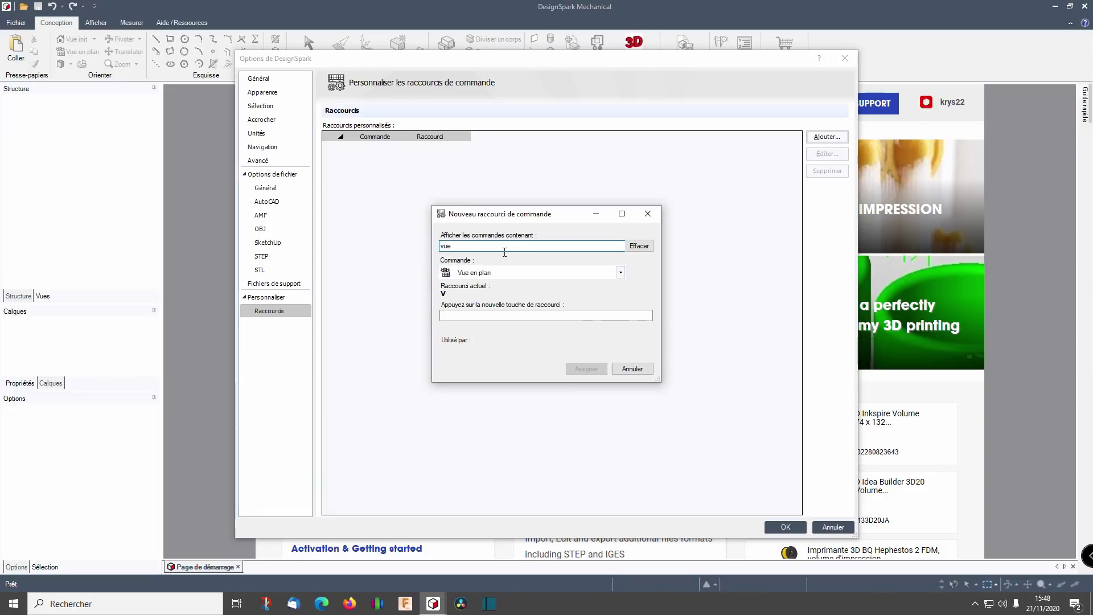
pyautogui.click(471, 276)
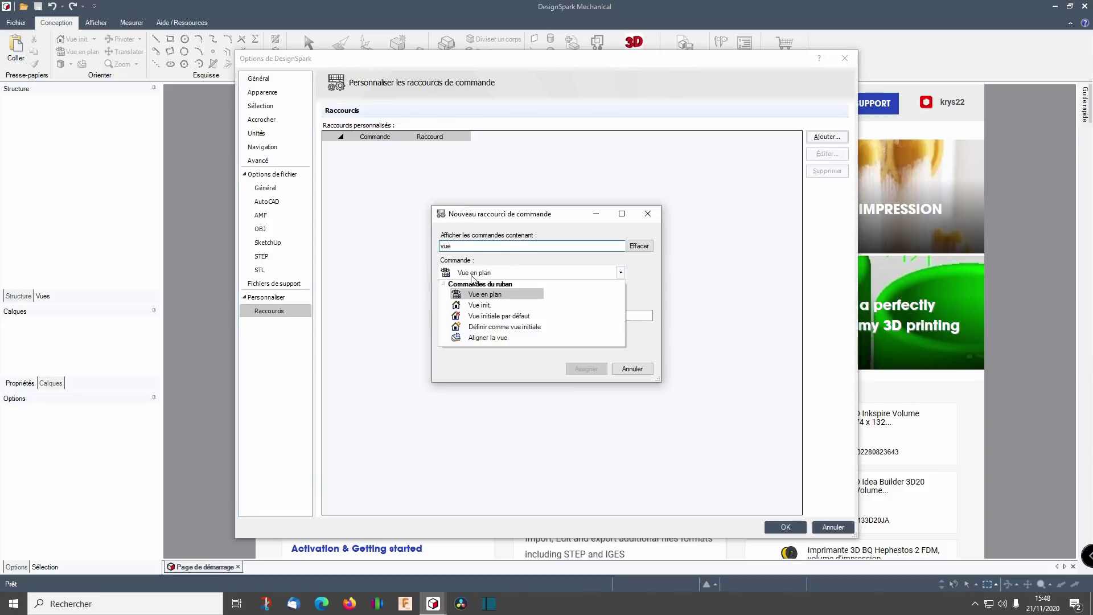
pyautogui.click(471, 276)
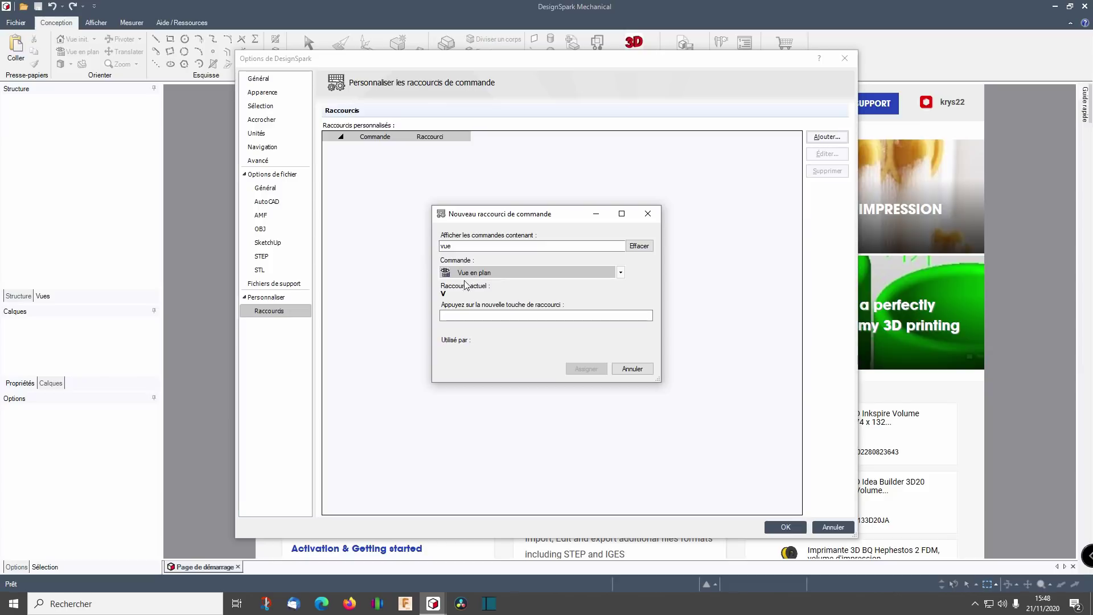
# Step: Assign 5 as the shortcut for Vue en plan, replacing its current one, and accept the options
pyautogui.click(462, 317)
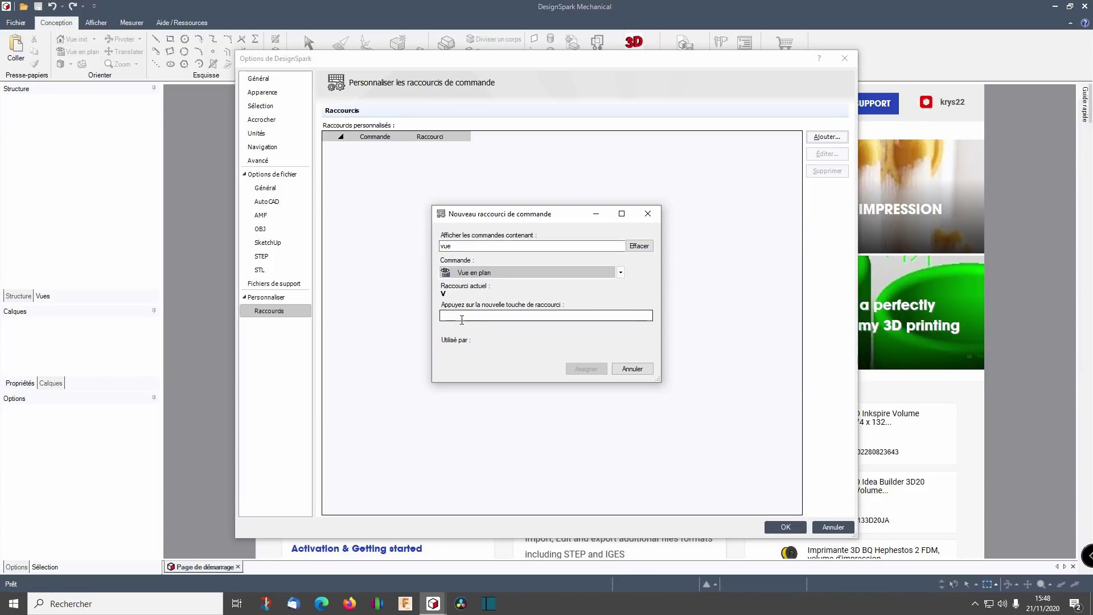
pyautogui.click(462, 317)
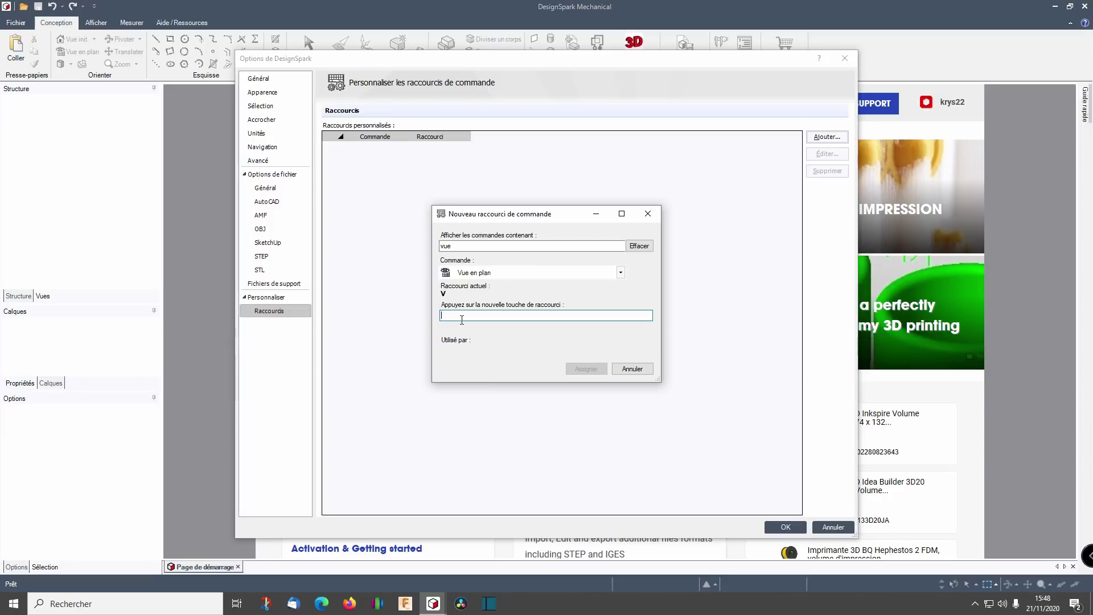
pyautogui.press('5')
pyautogui.click(586, 368)
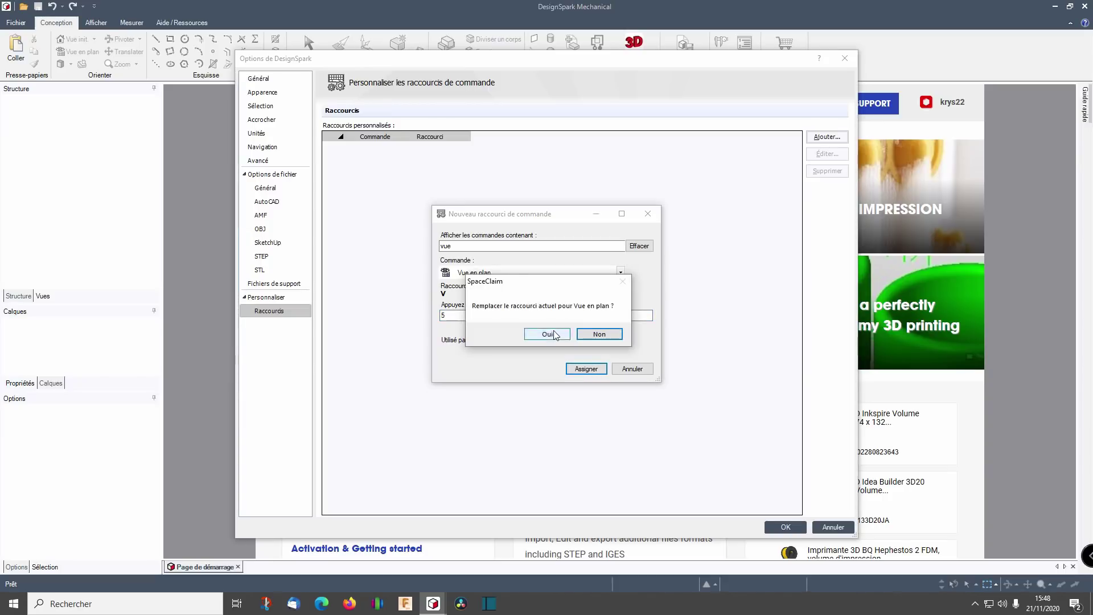
pyautogui.click(549, 334)
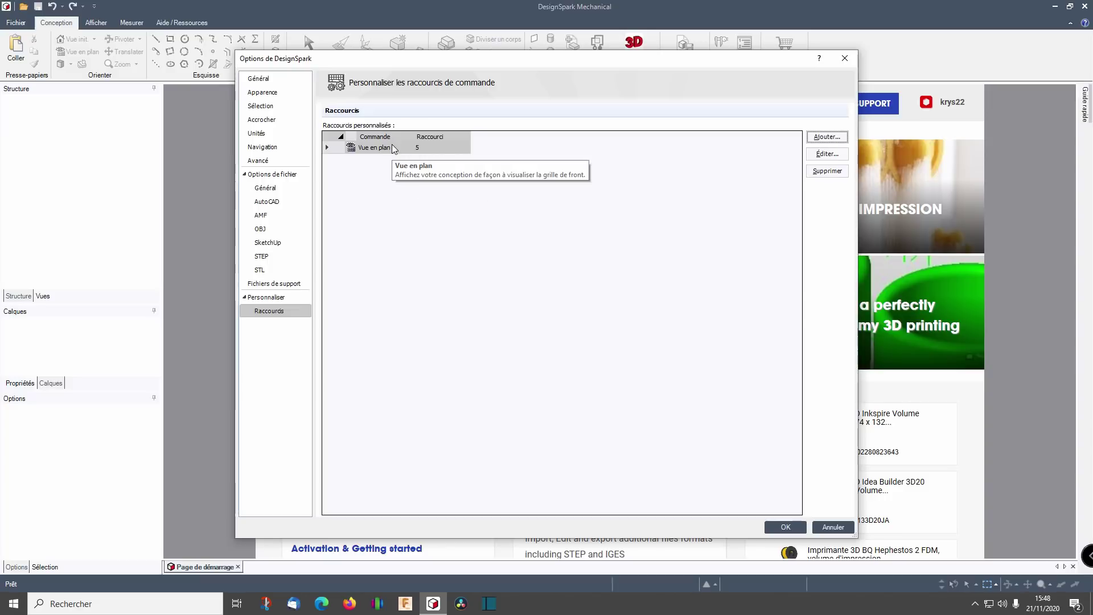
pyautogui.press('Return')
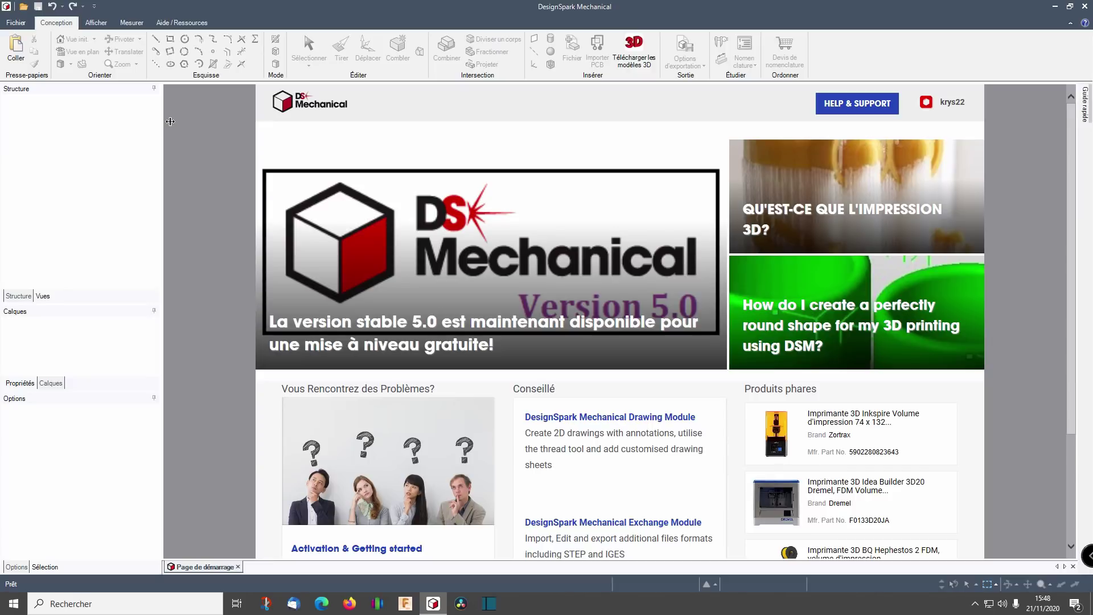
# Step: Create a new design and show its sketch grid in plan view
pyautogui.click(16, 23)
pyautogui.moveTo(36, 44)
pyautogui.click(147, 57)
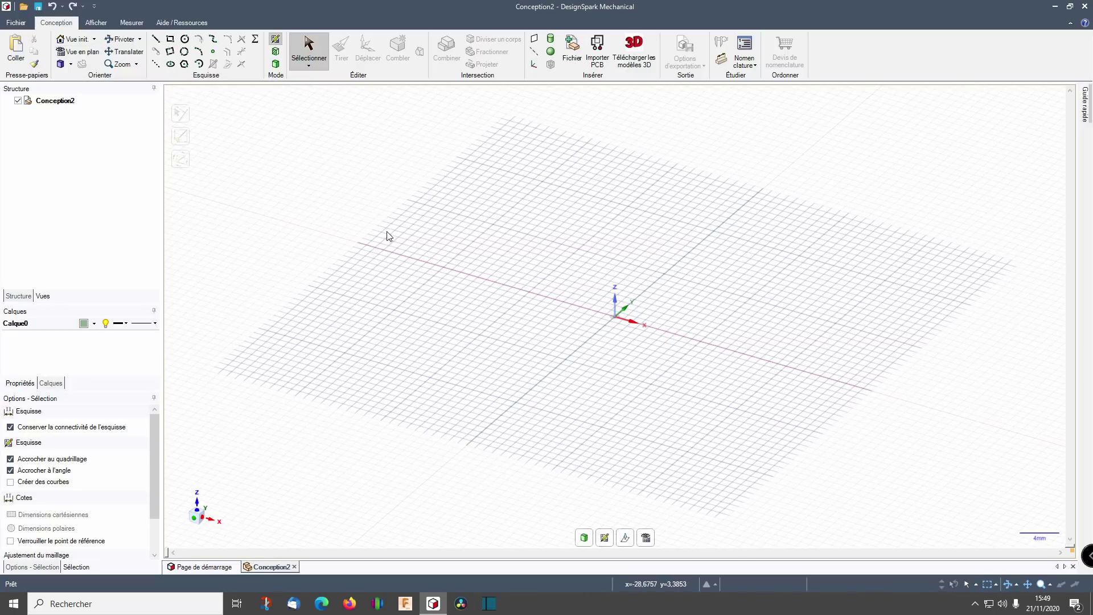
pyautogui.press('v')
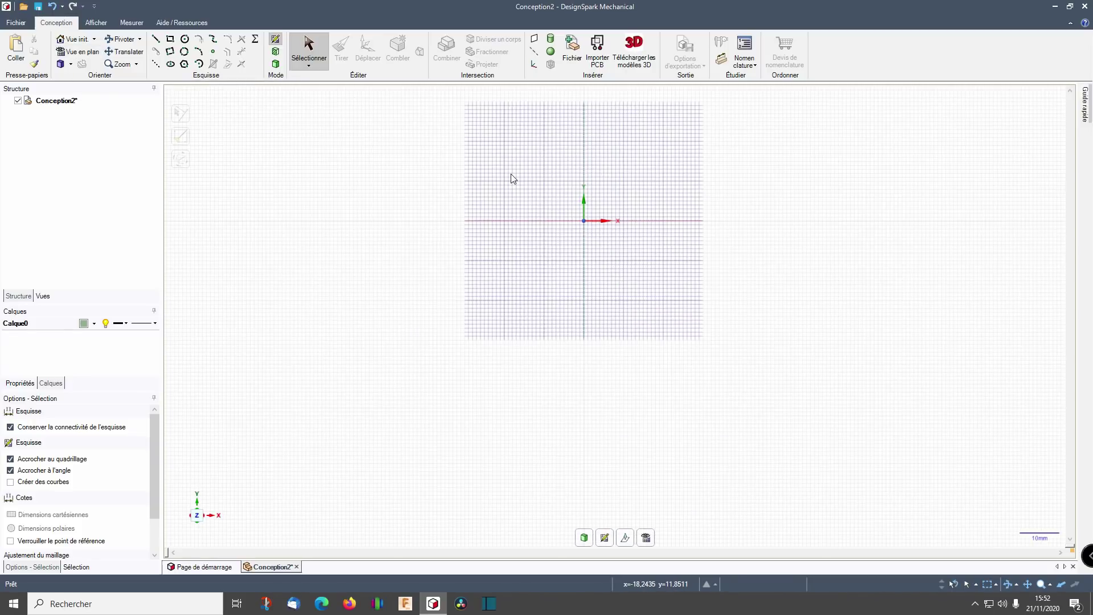
# Step: Insert the image porte crayon coupe horizontale.png from the desktop into the design, with all file types listed
pyautogui.click(574, 51)
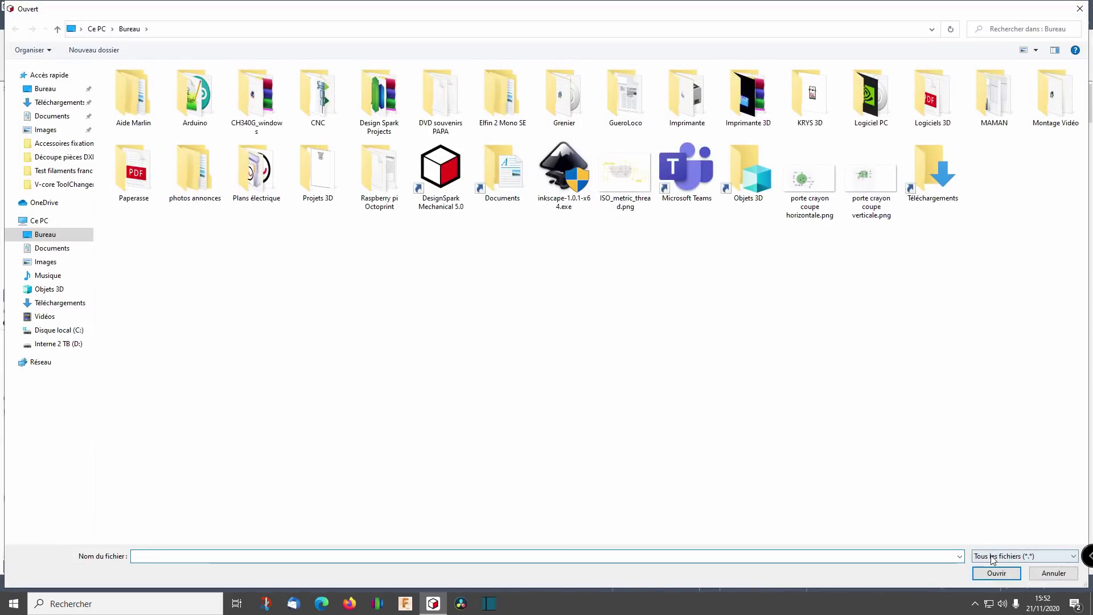
pyautogui.click(991, 556)
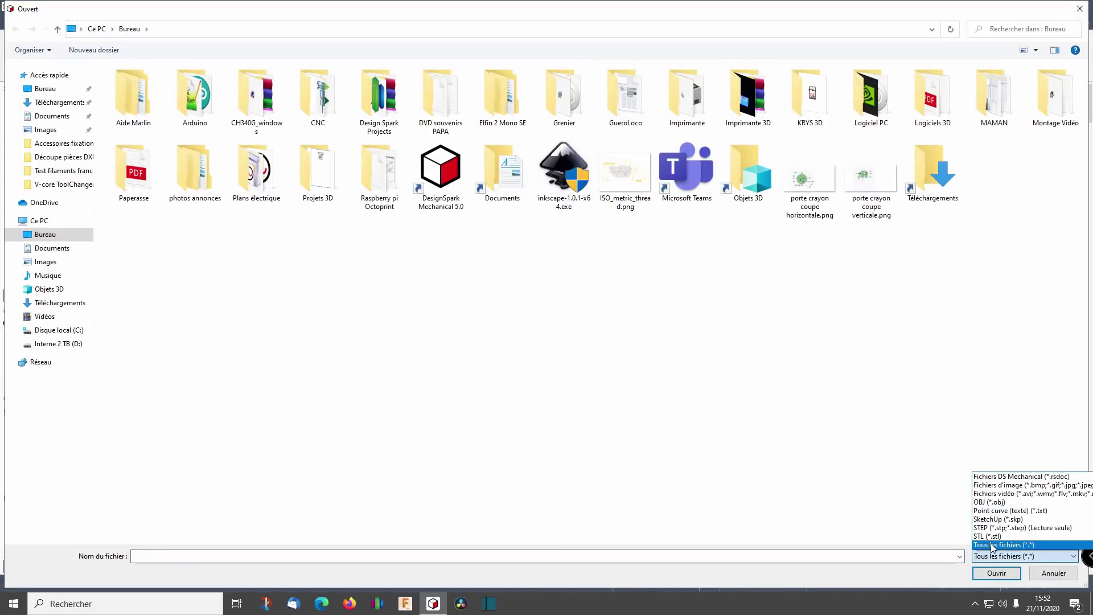
pyautogui.click(994, 545)
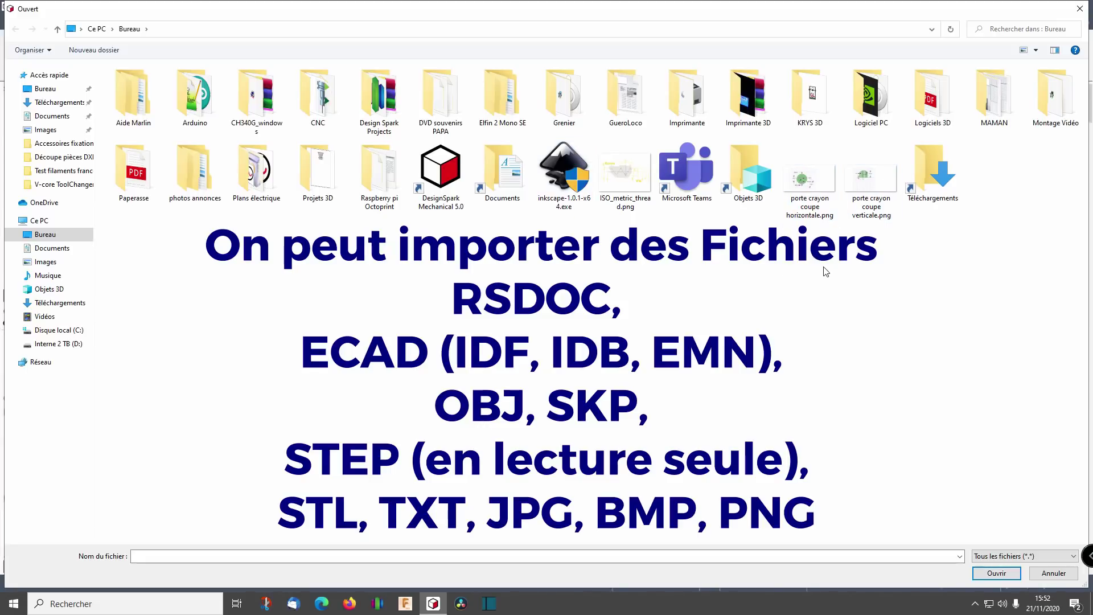
pyautogui.click(820, 185)
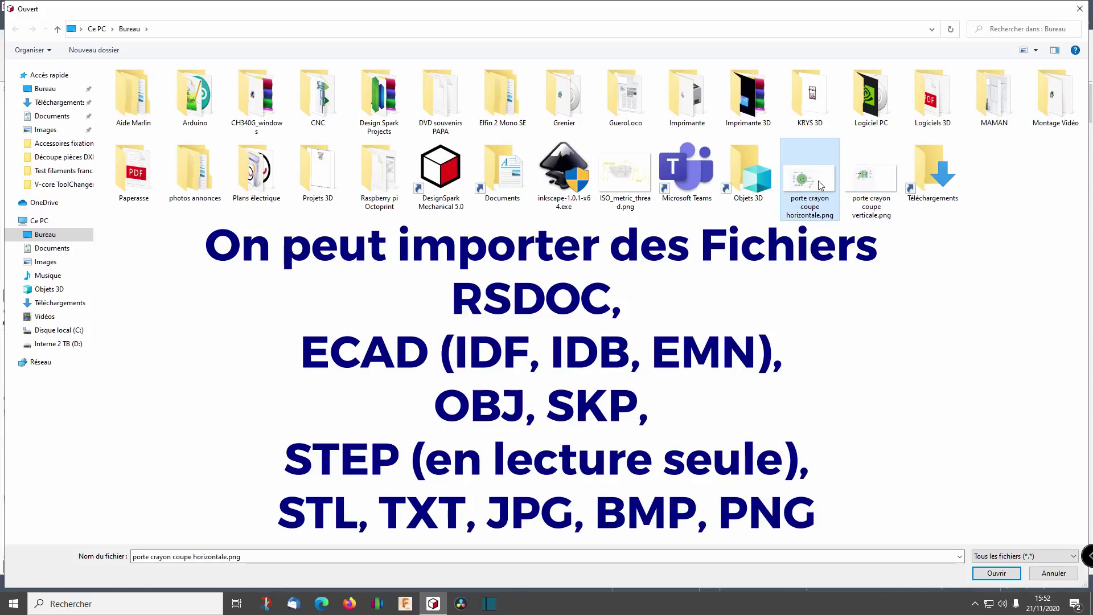
pyautogui.click(996, 573)
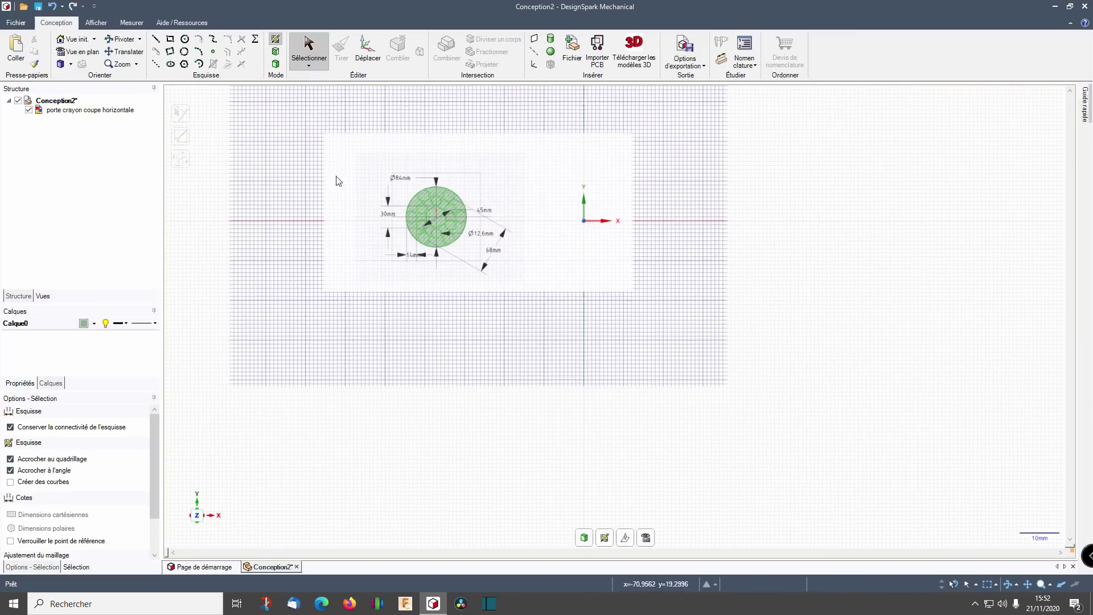
pyautogui.scroll(3, 427, 210)
pyautogui.scroll(1, 426, 209)
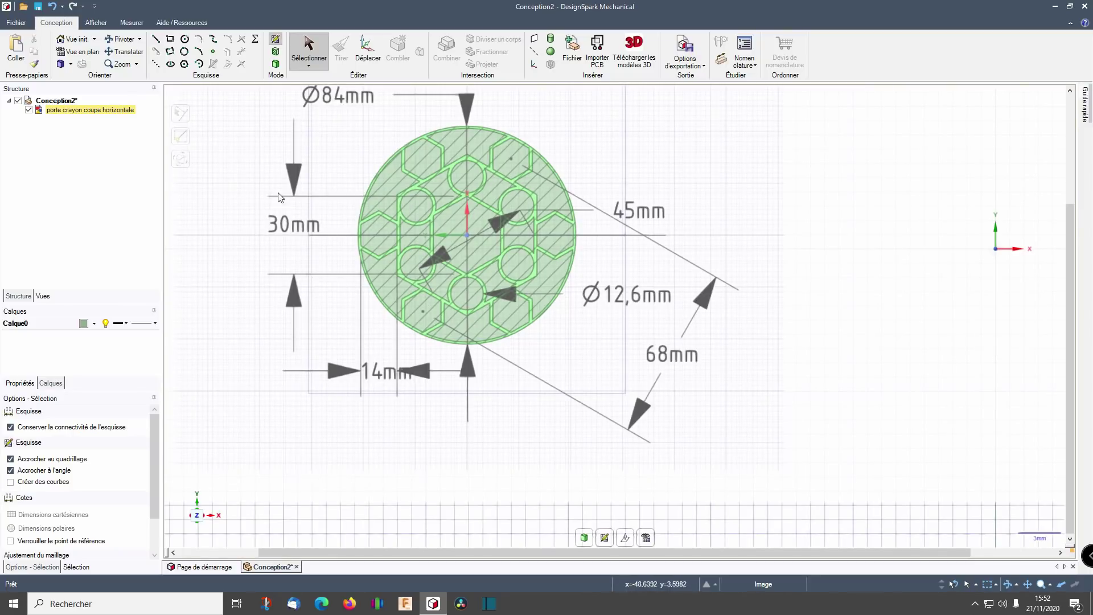
# Step: Draw a six-sided polygon with a 30 mm diameter centred on the origin, one vertex pointing along the Y axis
pyautogui.scroll(-5, 384, 242)
pyautogui.click(184, 64)
pyautogui.scroll(3, 515, 247)
pyautogui.click(517, 228)
pyautogui.scroll(-1, 518, 229)
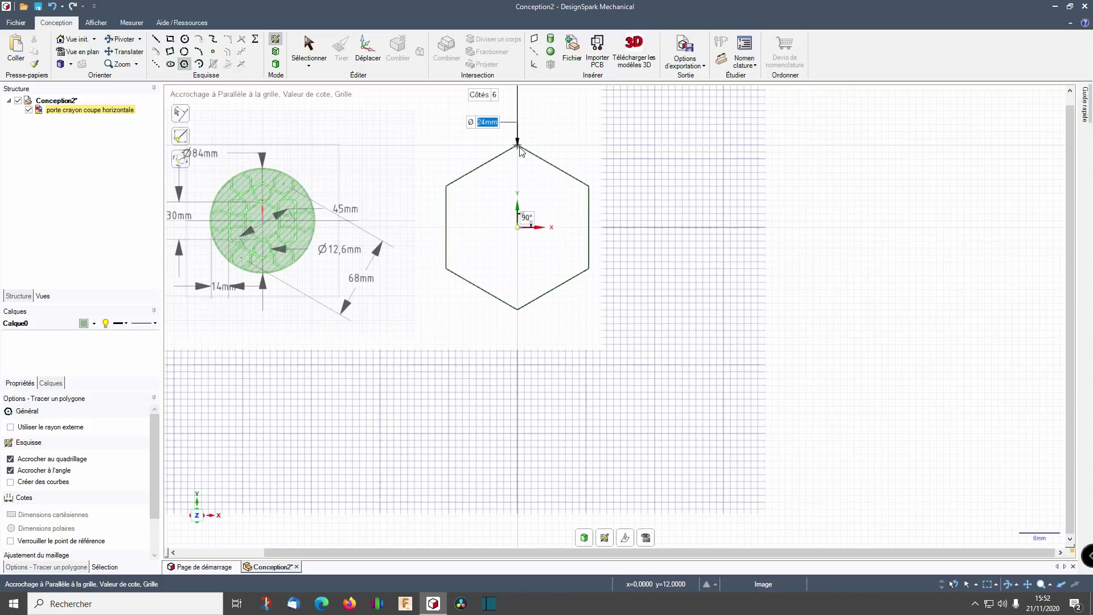
pyautogui.write('3')
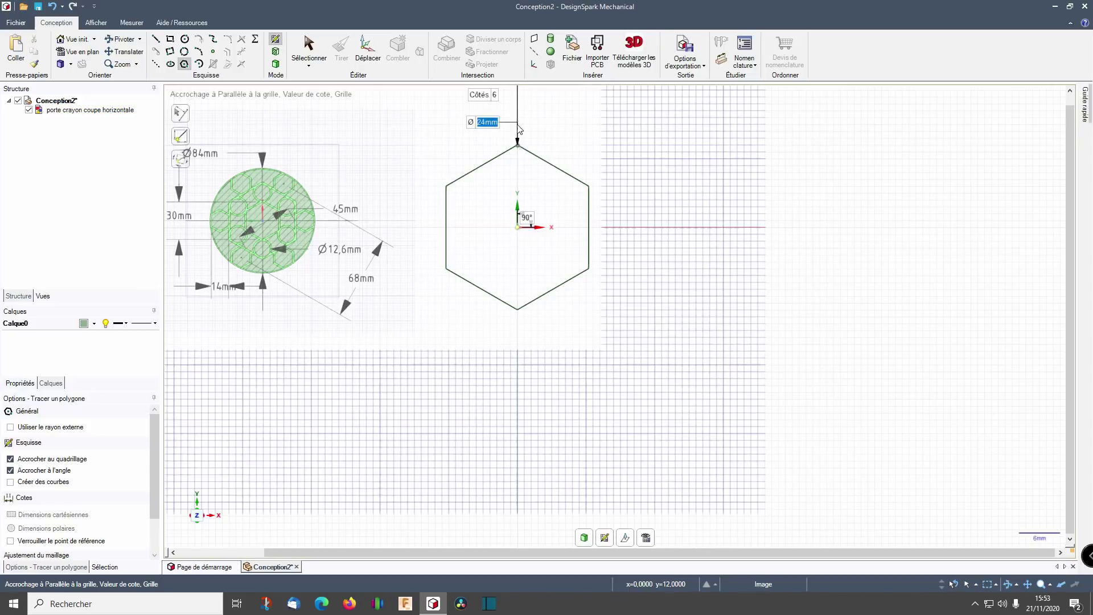
pyautogui.press('Return')
pyautogui.scroll(-3, 635, 306)
pyautogui.scroll(2, 586, 277)
pyautogui.scroll(3, 585, 278)
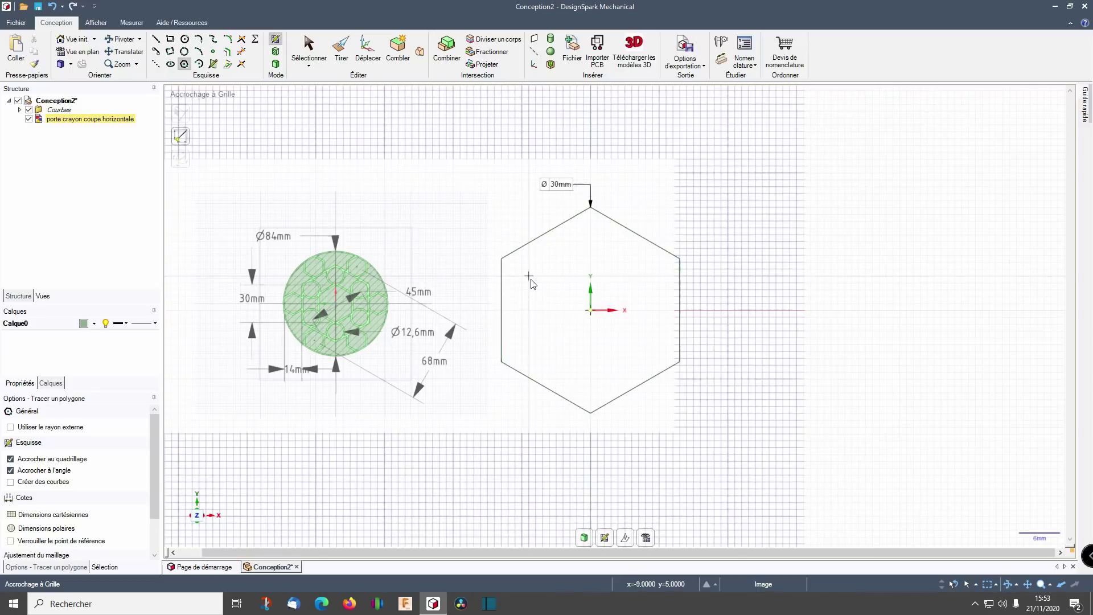
pyautogui.press('Escape')
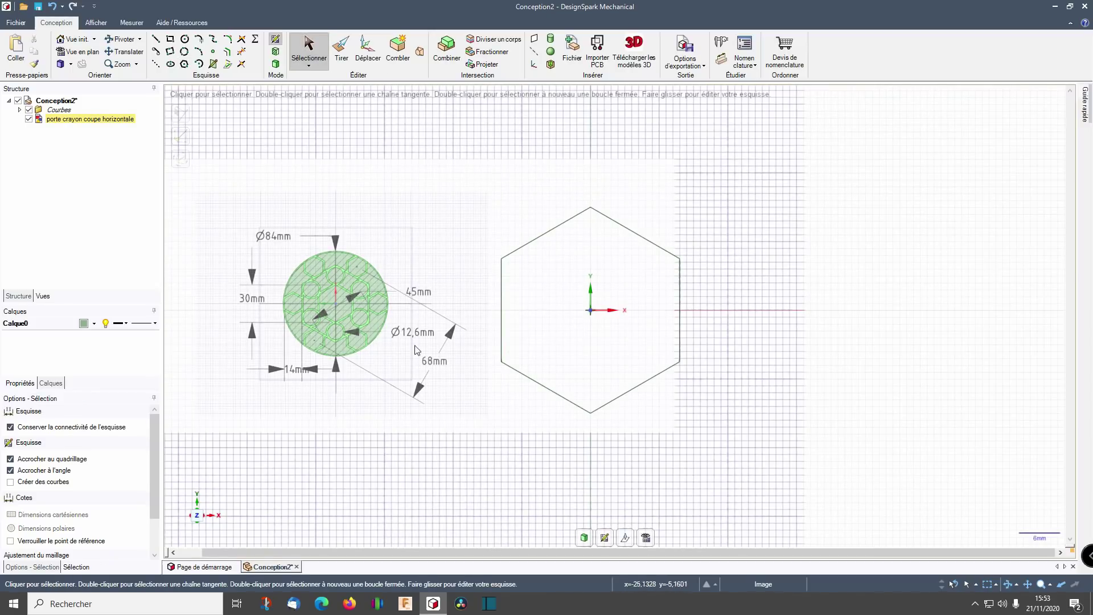
# Step: Enlarge the reference image and reposition it so its dimensioned section sits beside the 30 mm hexagon
pyautogui.click(336, 265)
pyautogui.scroll(-3, 336, 265)
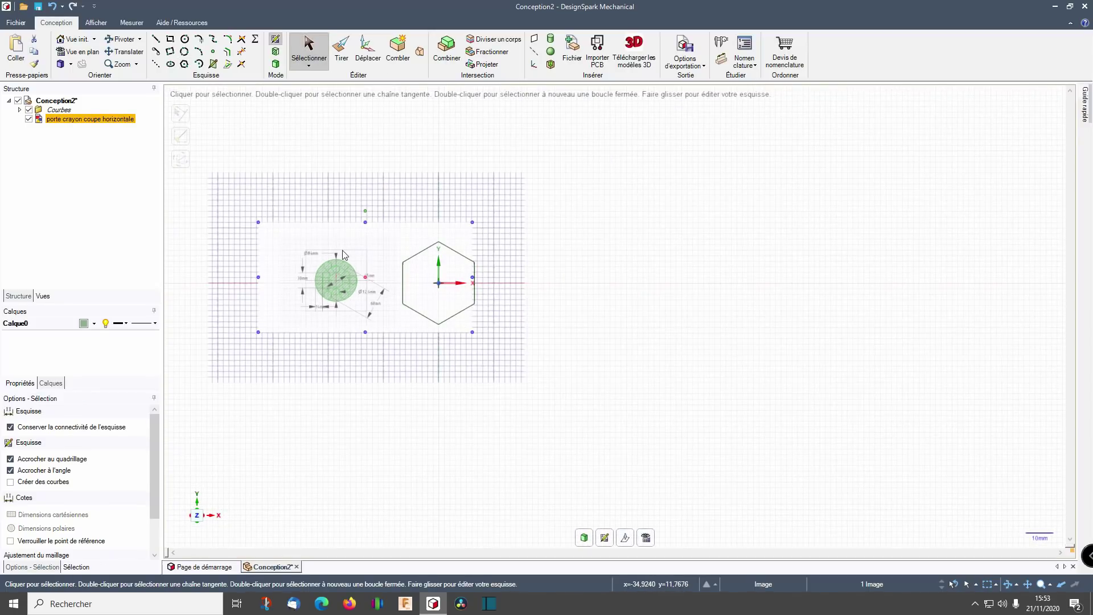
pyautogui.moveTo(472, 222); pyautogui.dragTo(909, 49)
pyautogui.moveTo(505, 204); pyautogui.dragTo(242, 306)
pyautogui.moveTo(643, 150); pyautogui.dragTo(857, 35)
pyautogui.moveTo(333, 216); pyautogui.dragTo(186, 255)
pyautogui.scroll(-1, 185, 255)
pyautogui.keyDown('shift'); pyautogui.moveTo(439, 308); pyautogui.dragTo(652, 300, button='middle'); pyautogui.keyUp('shift')
pyautogui.click(639, 282)
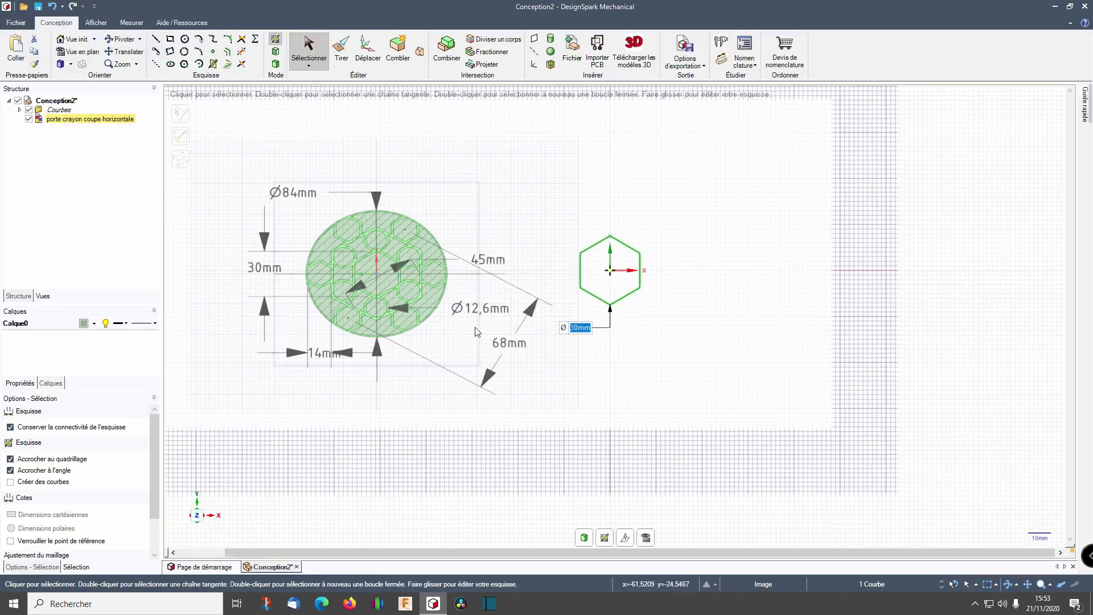
pyautogui.scroll(2, 657, 307)
pyautogui.scroll(-3, 643, 257)
pyautogui.scroll(1, 460, 222)
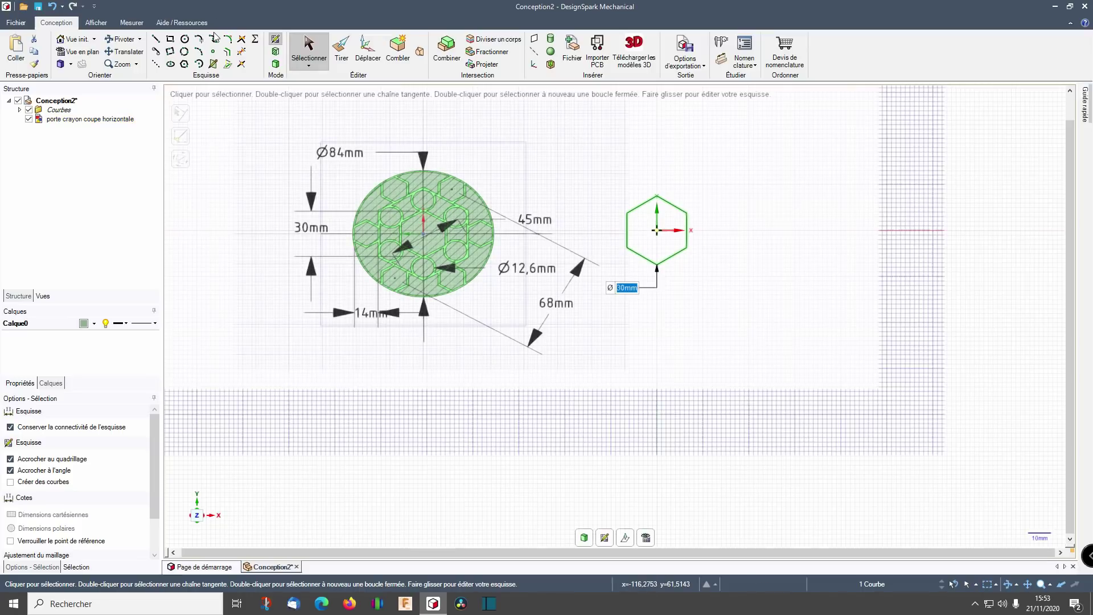
# Step: Draw a 45 mm diameter circle centred on the origin around the hexagon
pyautogui.click(185, 39)
pyautogui.click(657, 230)
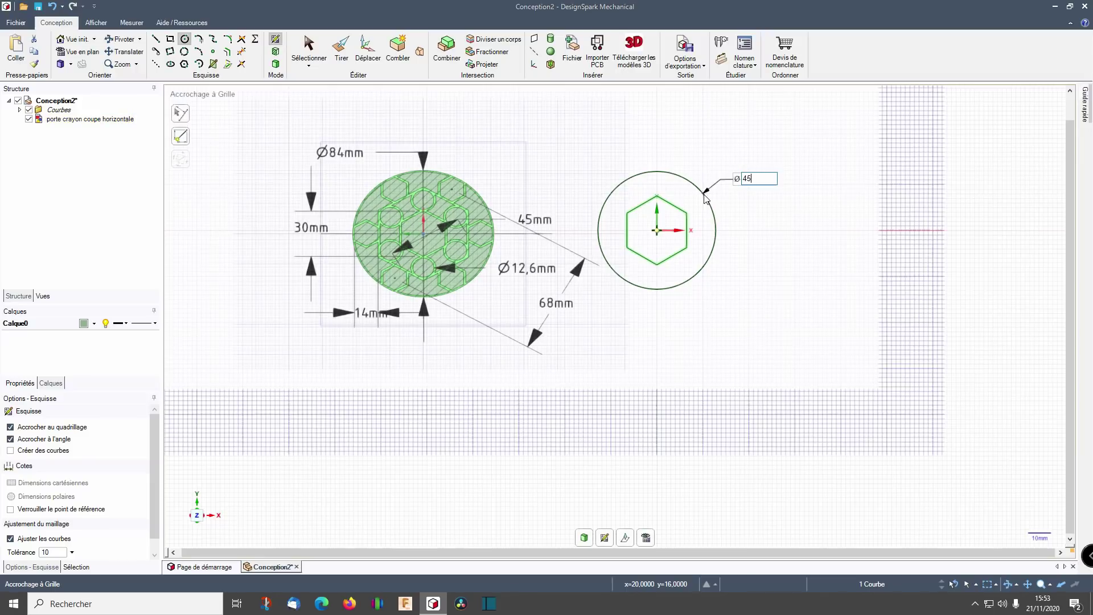
pyautogui.write('45')
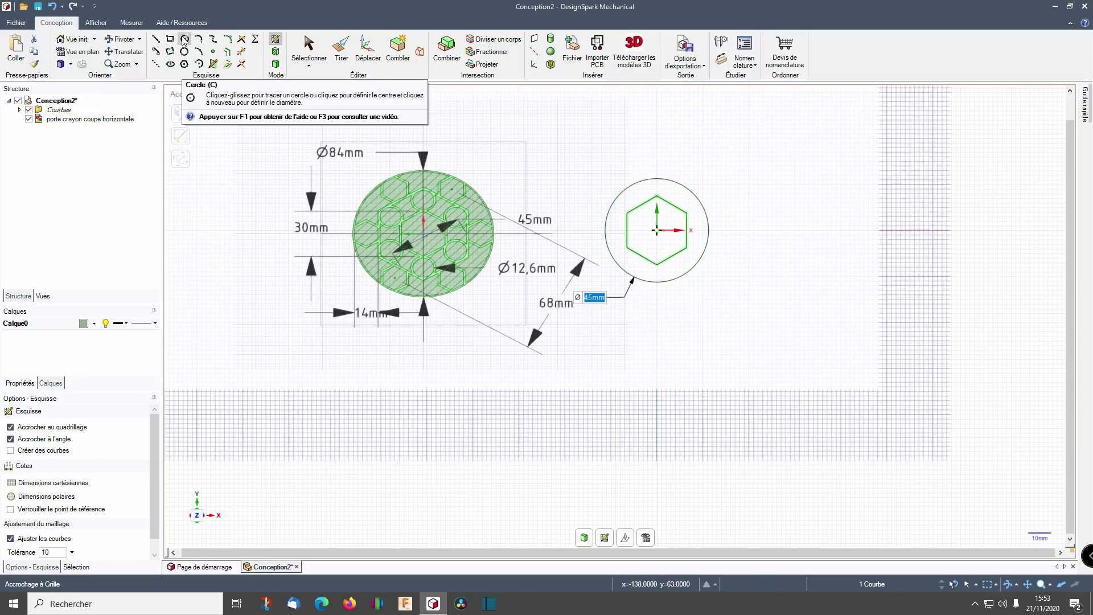
pyautogui.press('Return')
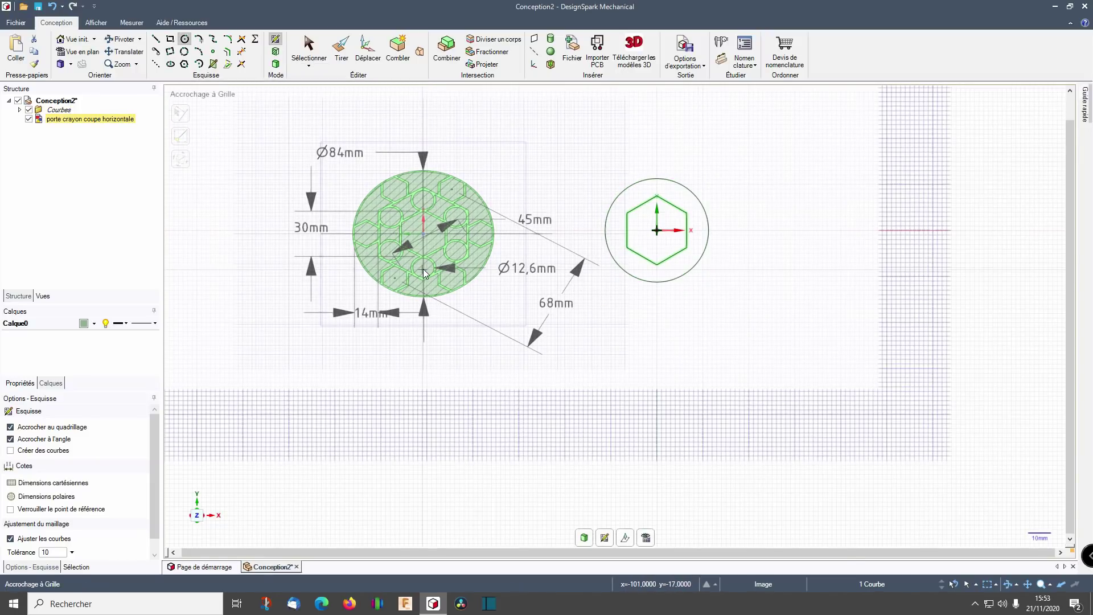
# Step: Draw a 12.6 mm diameter circle centred on the lowest point of the 45 mm circle
pyautogui.scroll(3, 655, 293)
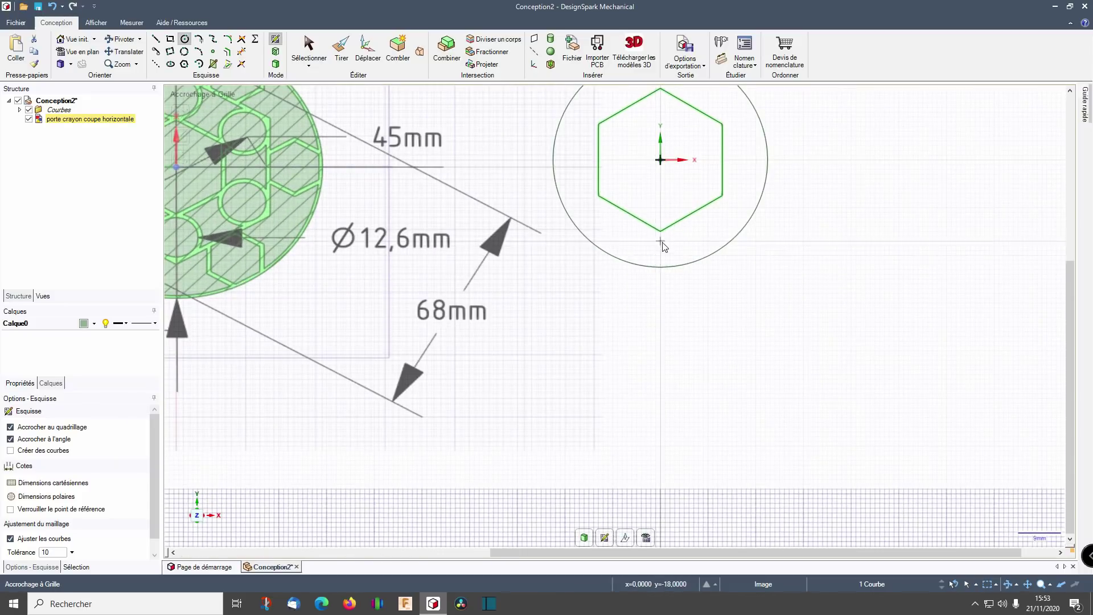
pyautogui.click(660, 267)
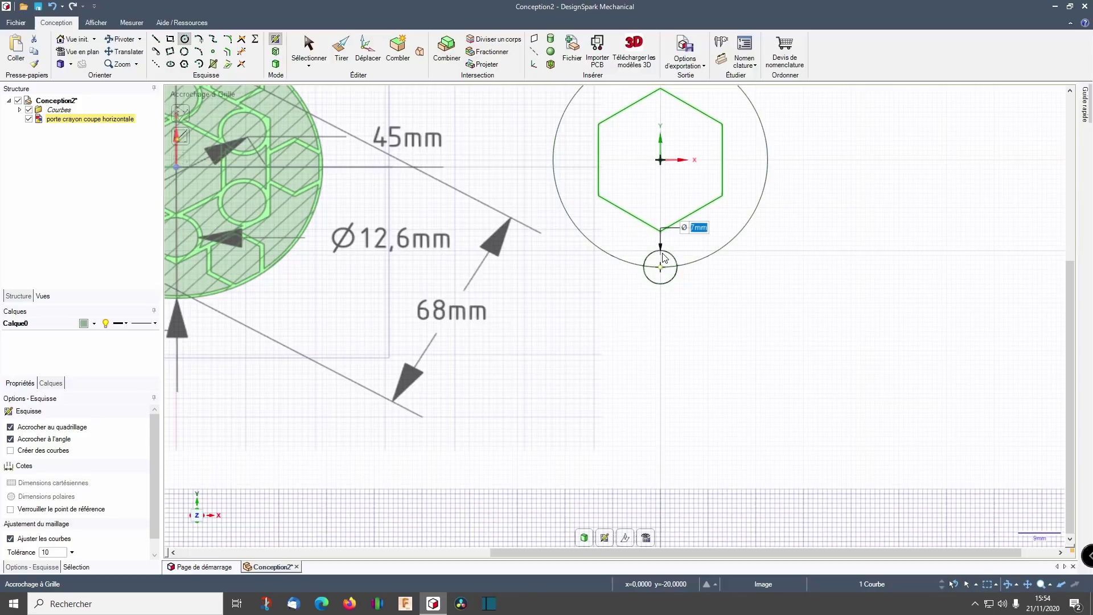
pyautogui.write('12.6')
pyautogui.press('Return')
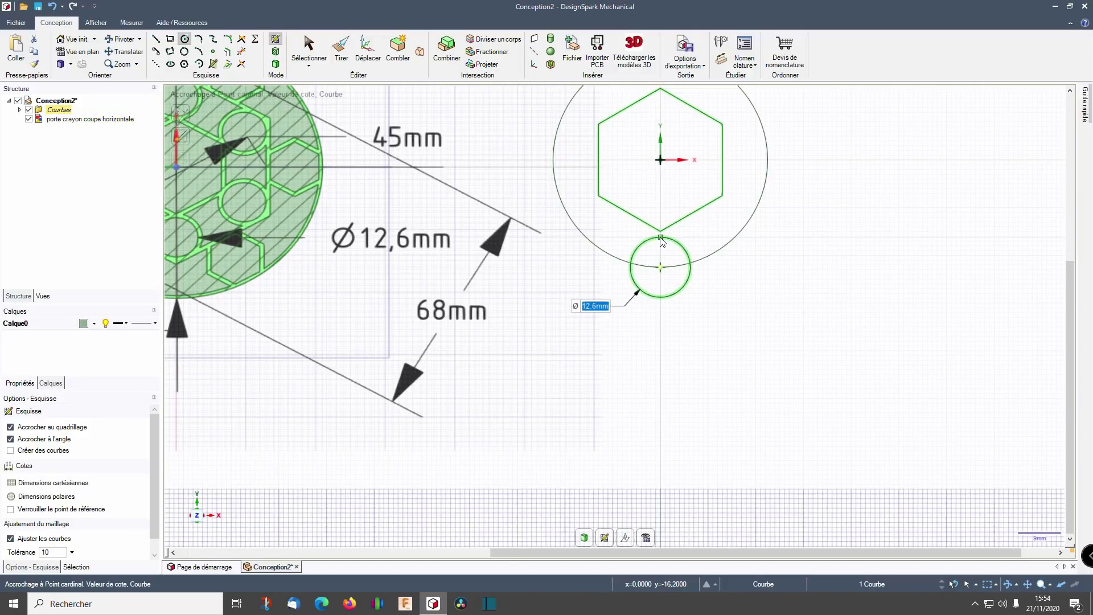
# Step: Draw a 68 mm diameter circle centred on the origin
pyautogui.scroll(-5, 734, 291)
pyautogui.scroll(2, 738, 293)
pyautogui.click(184, 64)
pyautogui.click(184, 38)
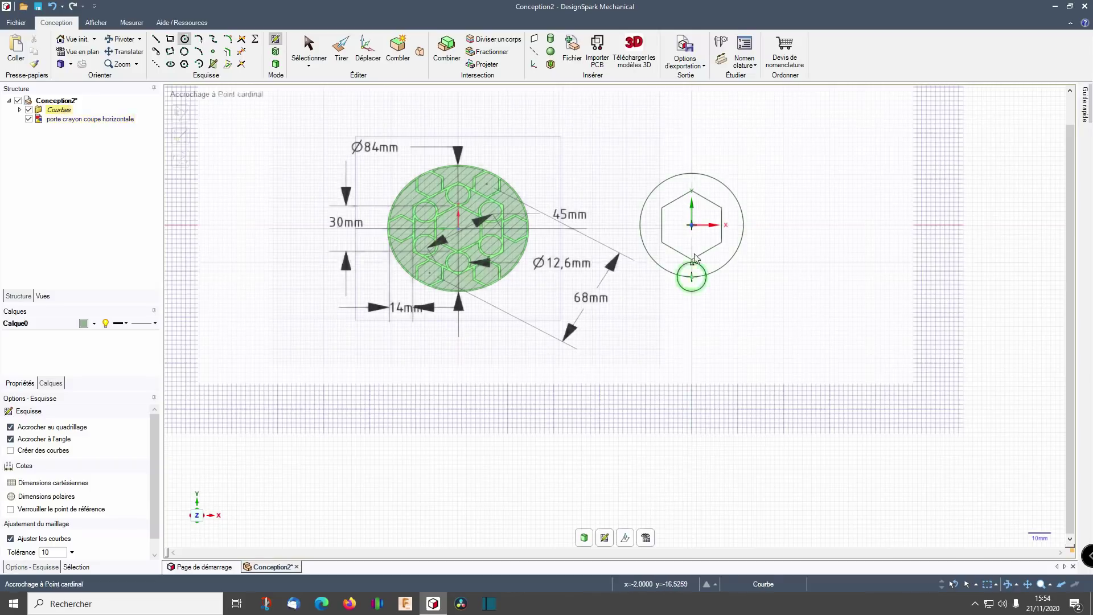
pyautogui.click(691, 225)
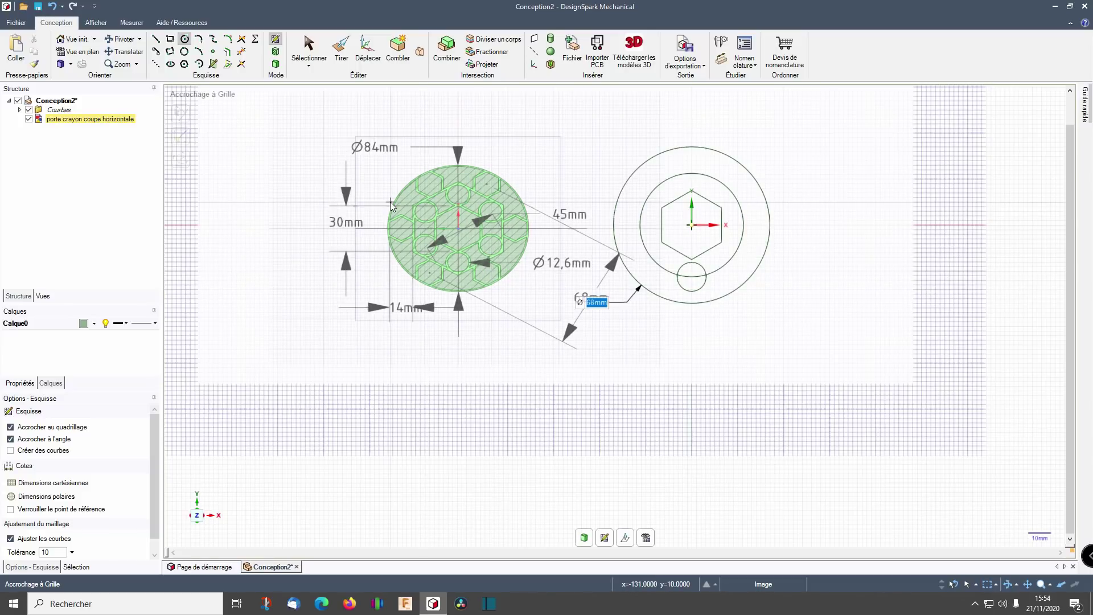
# Step: Draw a 14 mm six-sided polygon centred on the 68 mm circle's intersection with the positive X axis
pyautogui.click(184, 64)
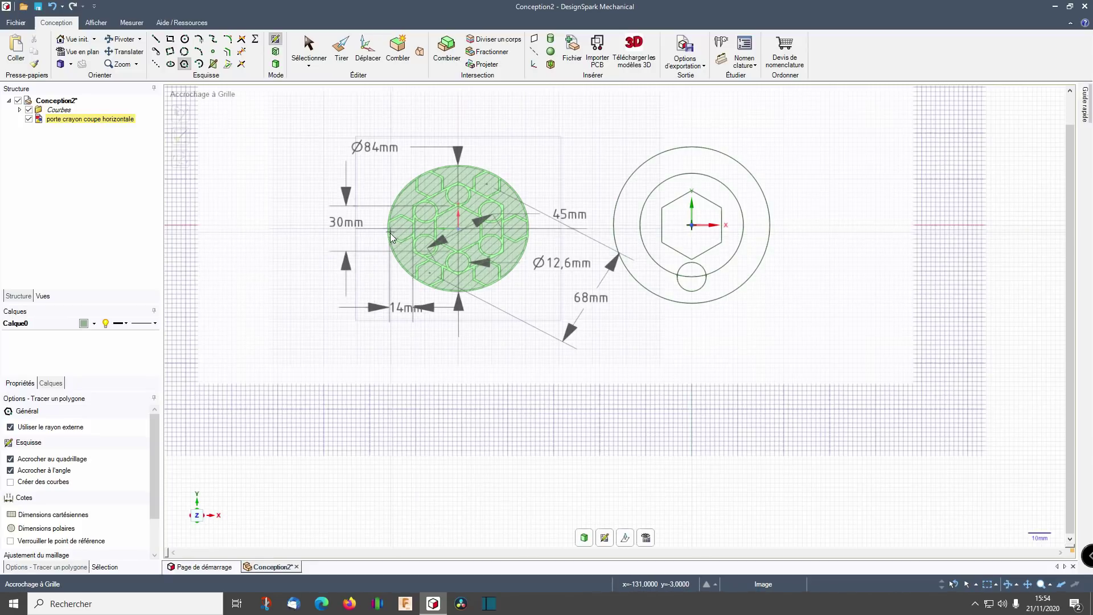
pyautogui.scroll(5, 778, 223)
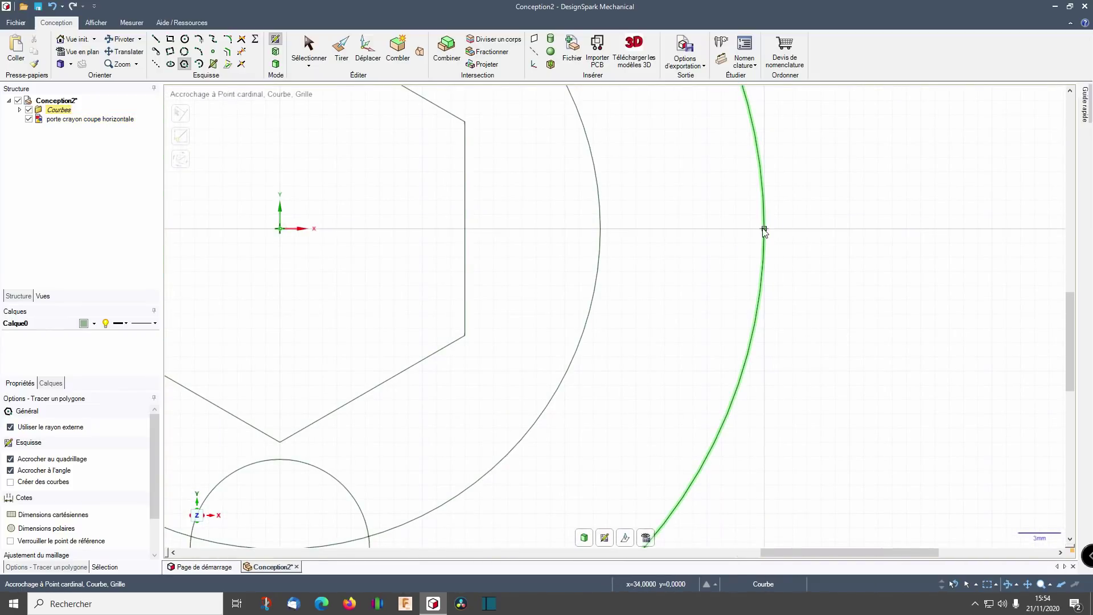
pyautogui.click(764, 228)
pyautogui.scroll(-4, 764, 228)
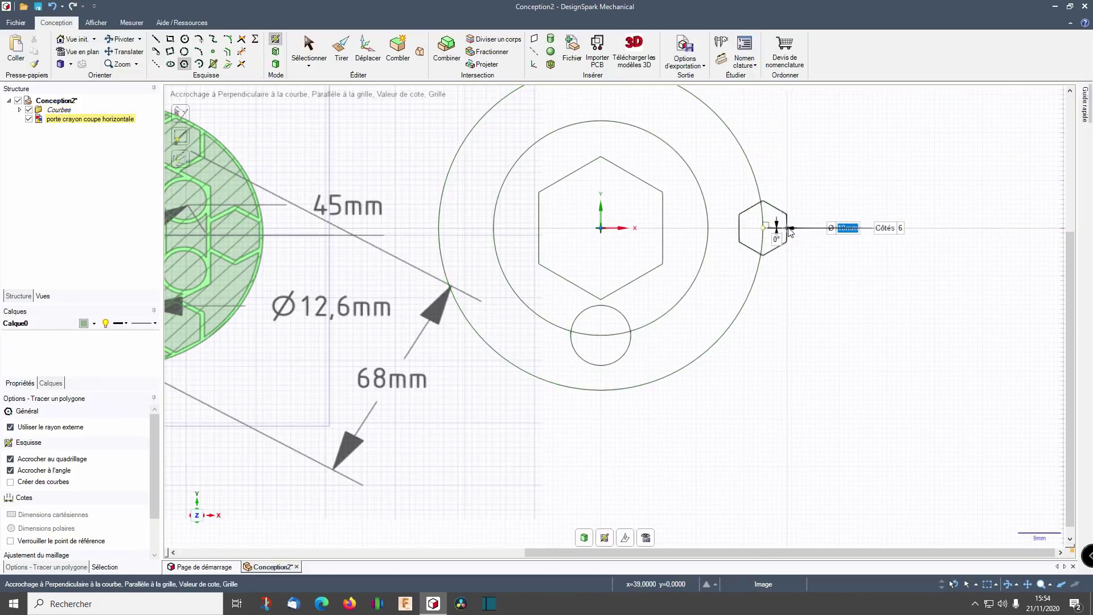
pyautogui.scroll(-2, 793, 230)
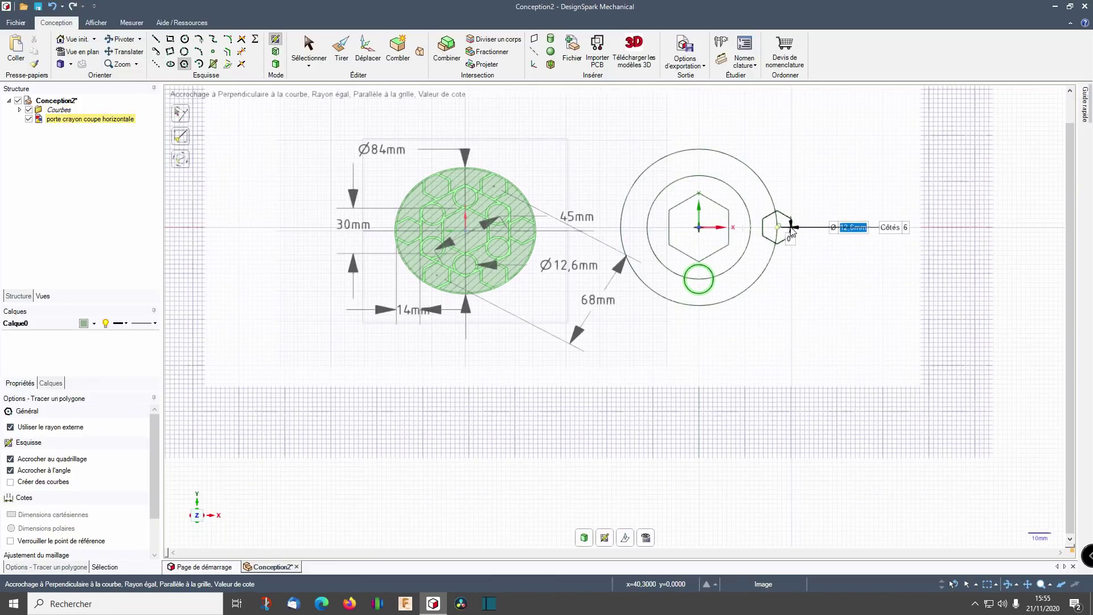
pyautogui.click(792, 228)
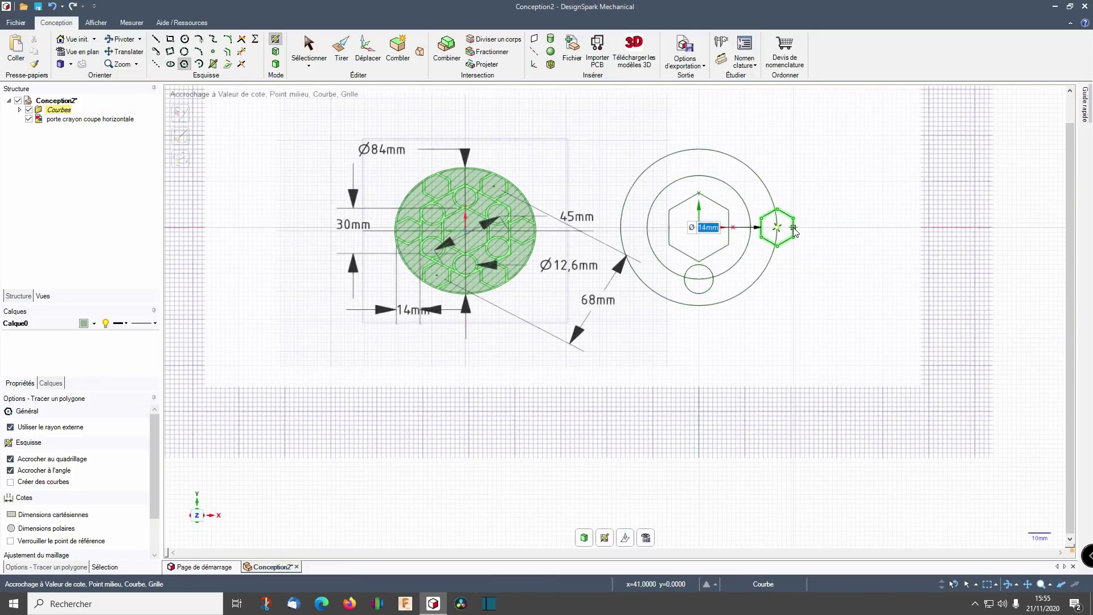
pyautogui.press('Escape')
# Step: Delete the 68 mm and 45 mm construction circles around the central hexagon
pyautogui.click(723, 154)
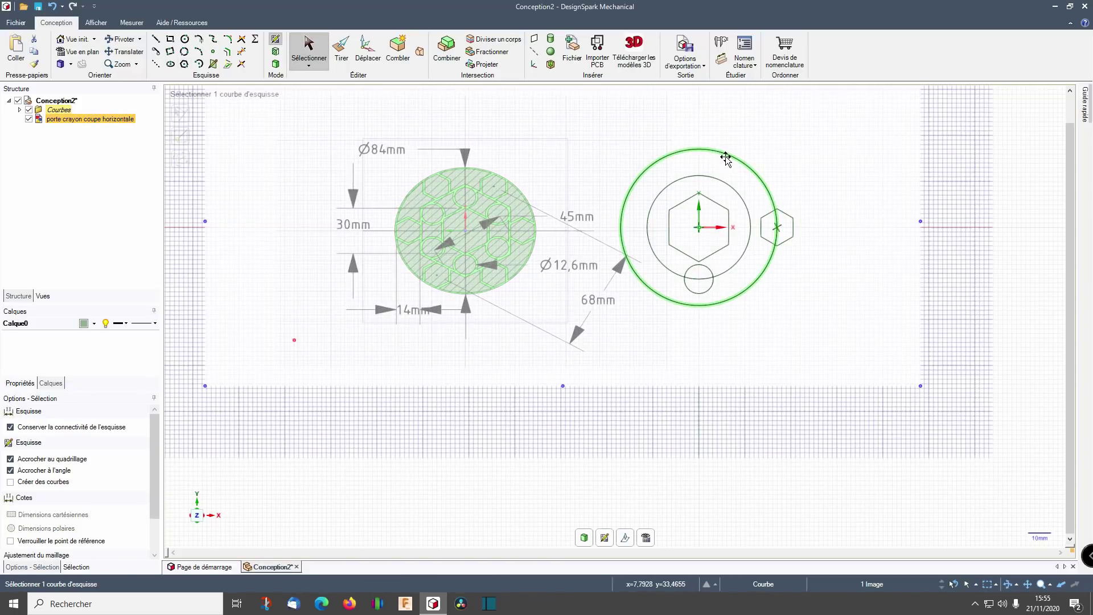
pyautogui.click(726, 158)
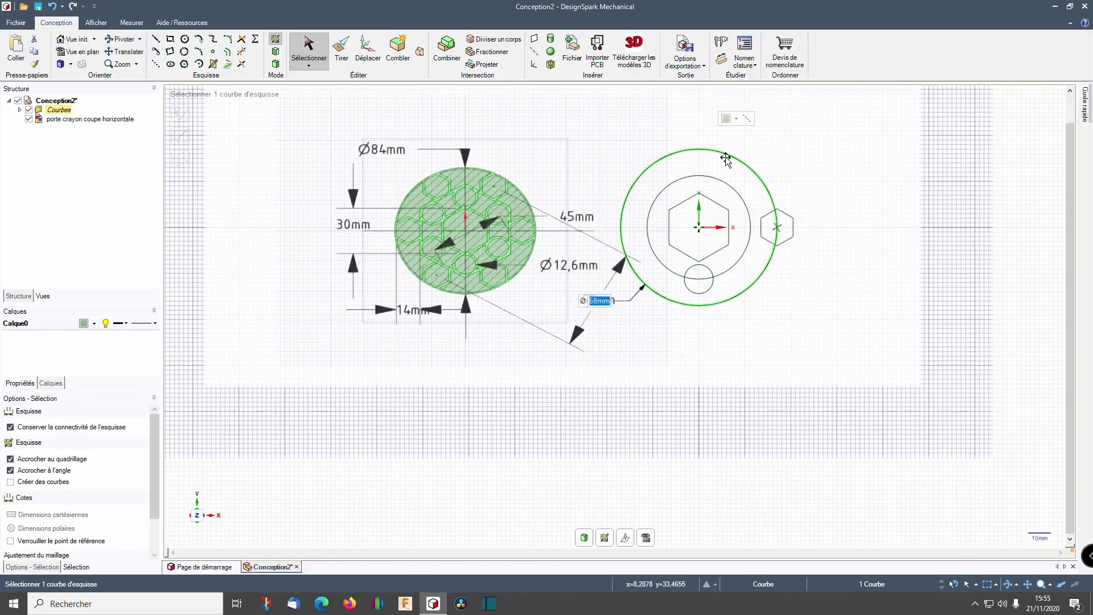
pyautogui.press('Delete')
pyautogui.click(708, 179)
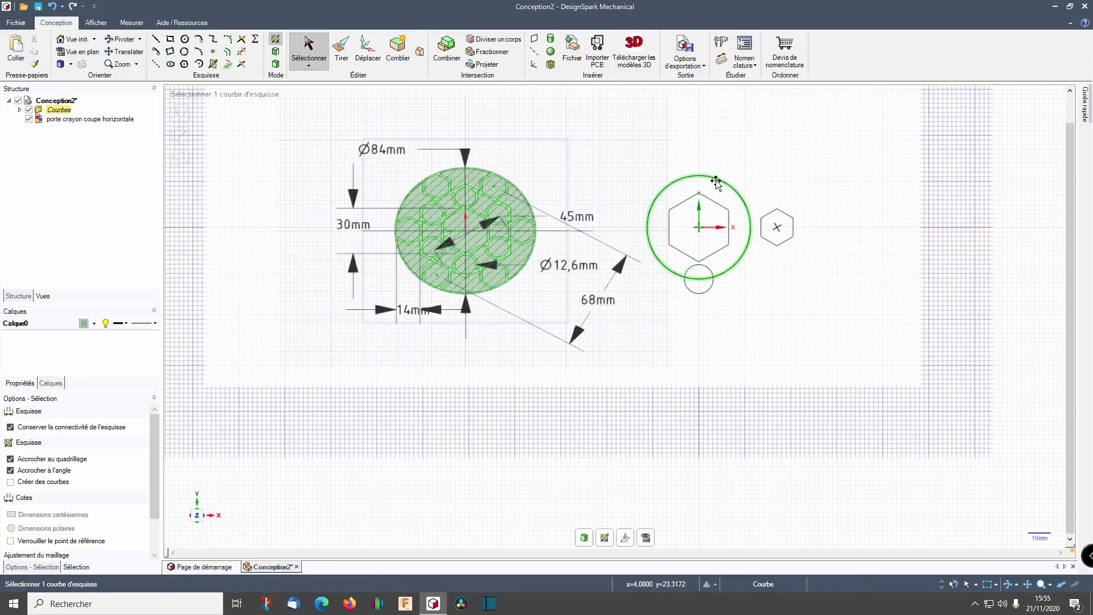
pyautogui.press('Delete')
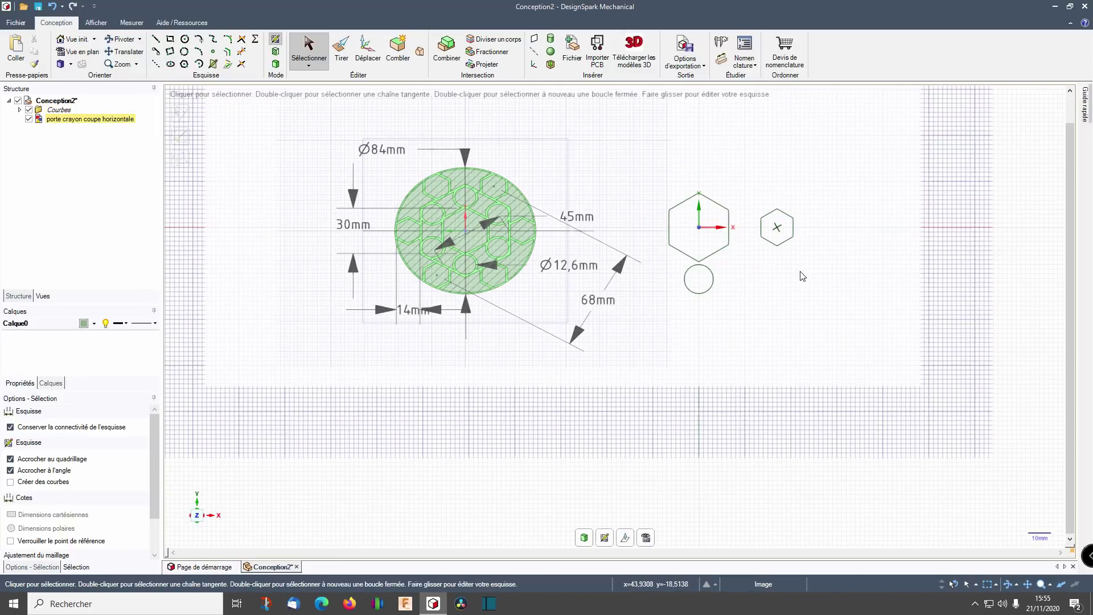
# Step: Draw an 84 mm diameter circle centred on the origin as the outer contour
pyautogui.click(184, 40)
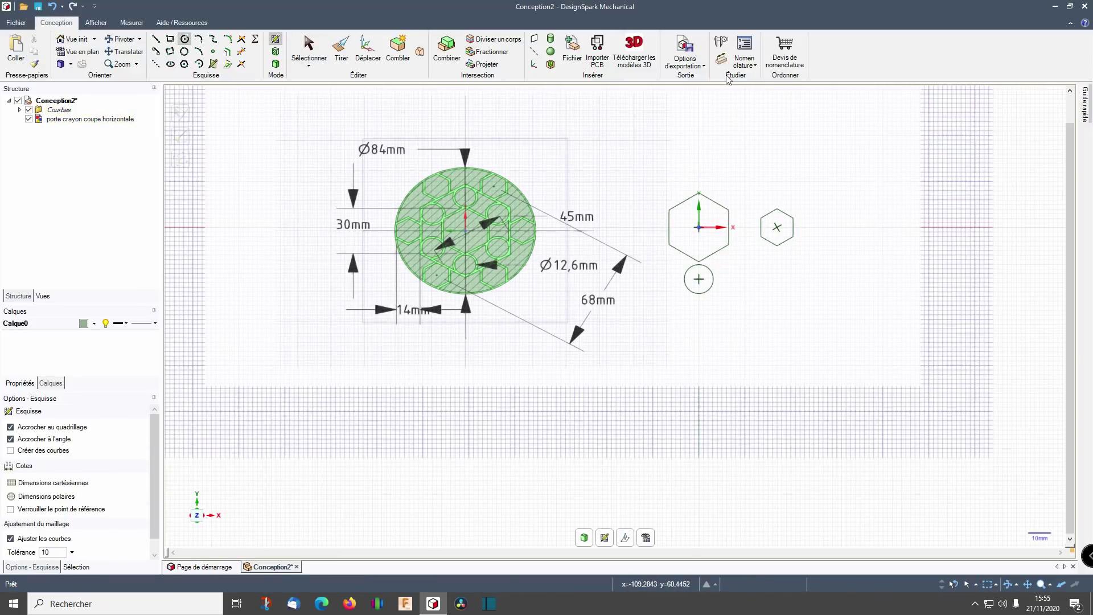
pyautogui.click(699, 227)
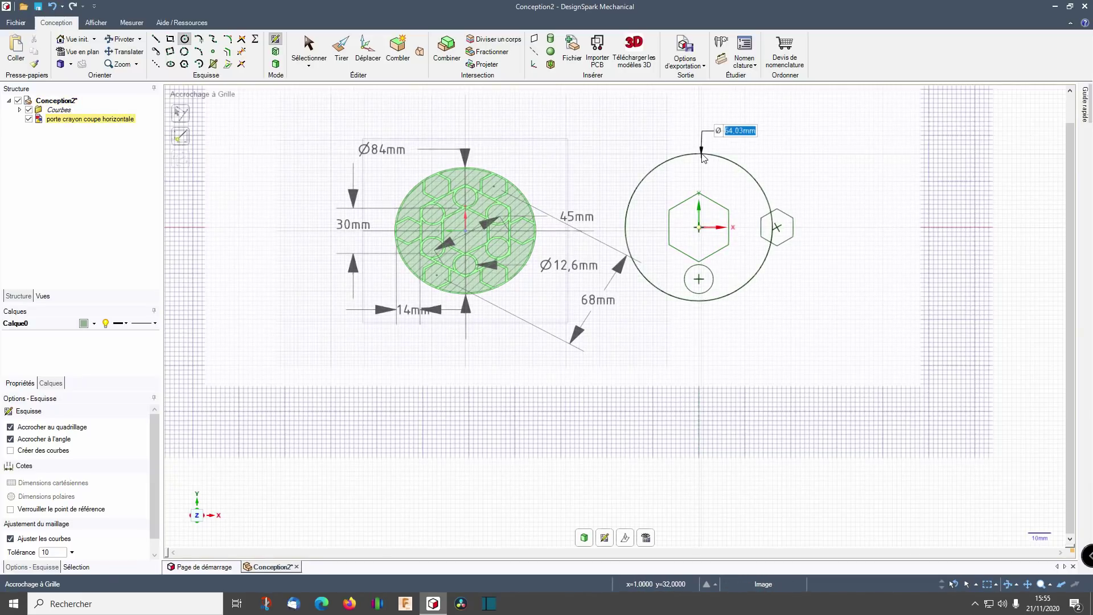
pyautogui.write('84')
pyautogui.press('Return')
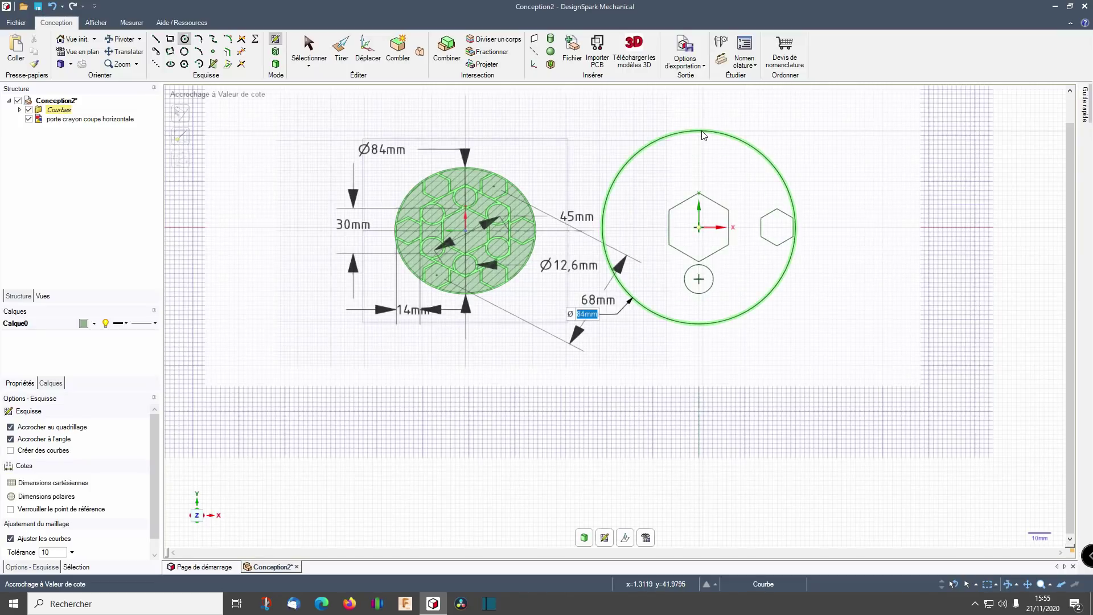
pyautogui.press('Escape')
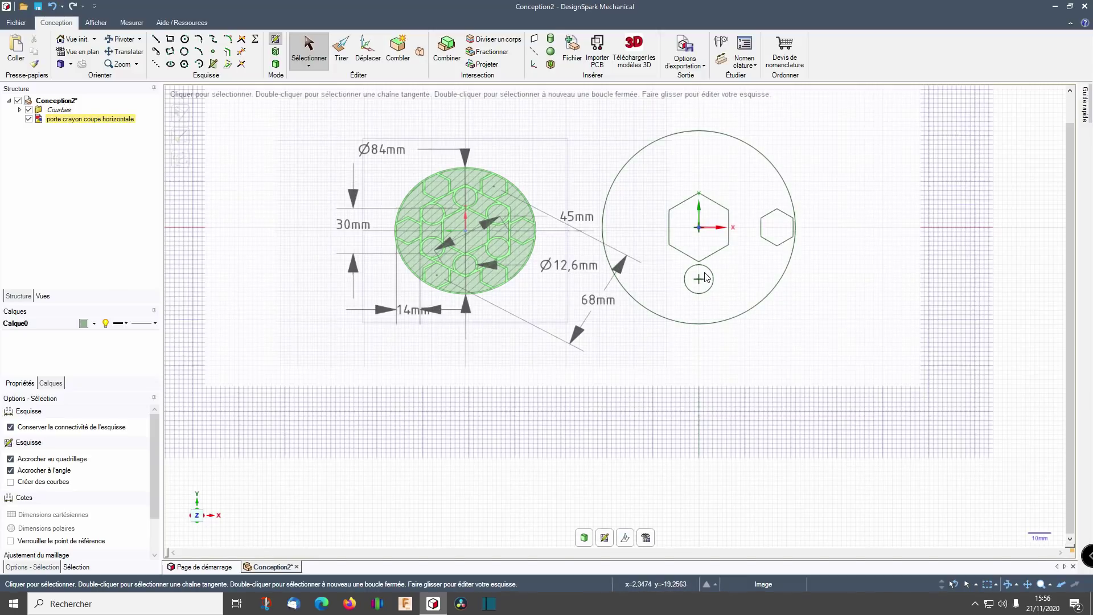
# Step: Create a circular pattern of the 12.6 mm circle by rotating it about the origin with the Move tool's pattern option
pyautogui.click(365, 47)
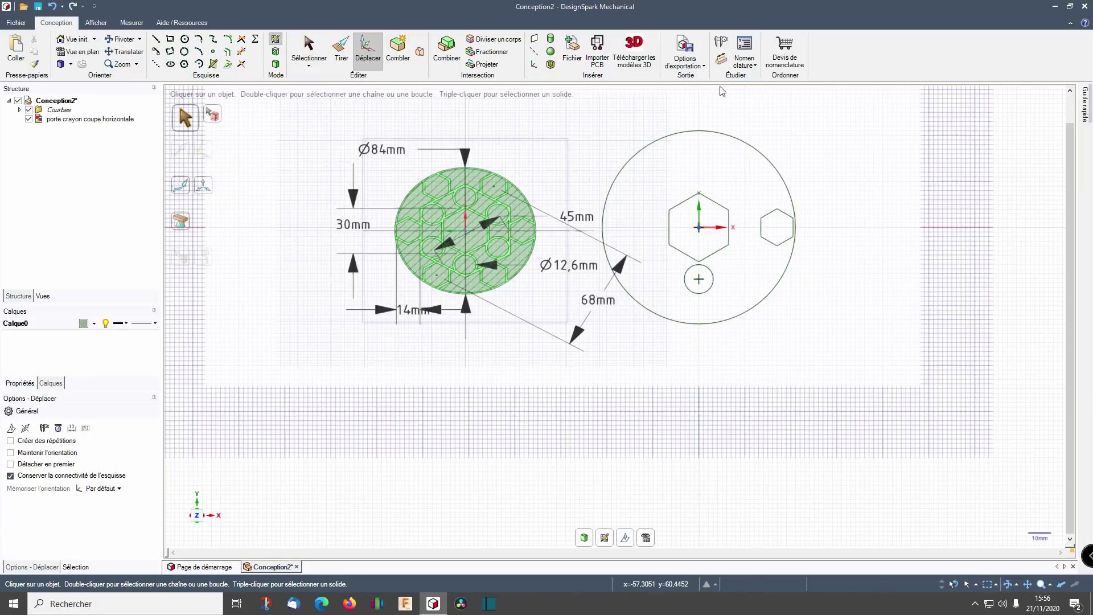
pyautogui.click(710, 278)
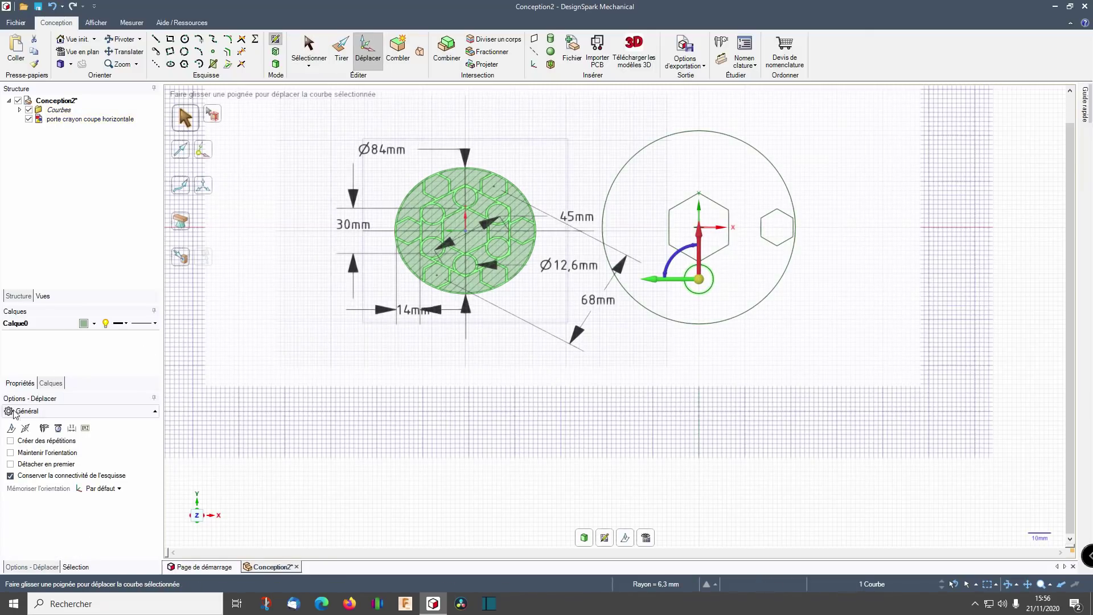
pyautogui.click(10, 441)
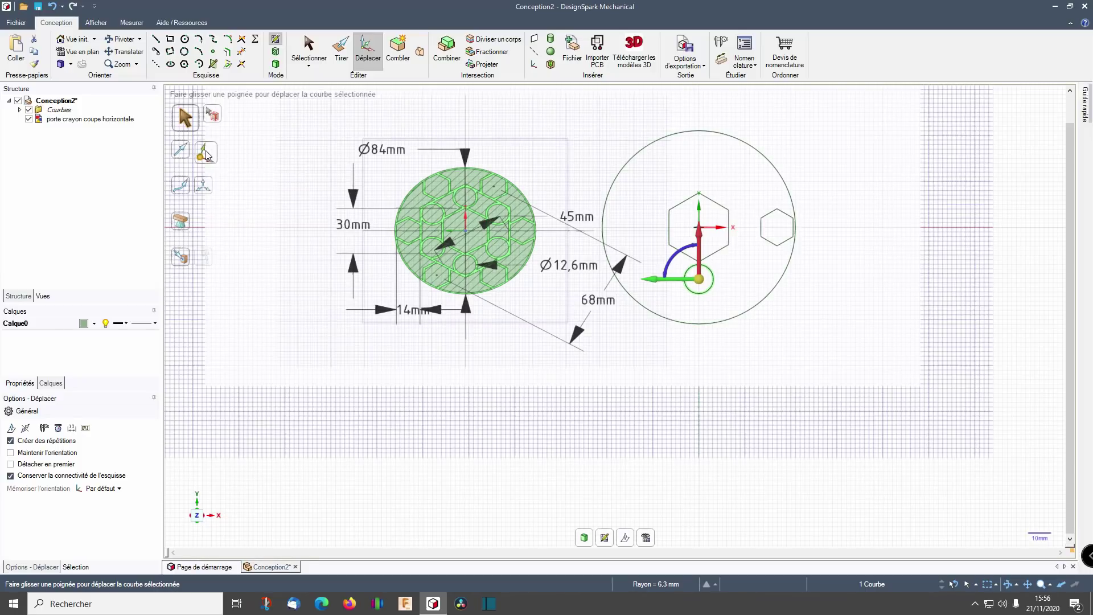
pyautogui.click(204, 152)
pyautogui.scroll(5, 700, 241)
pyautogui.scroll(2, 700, 241)
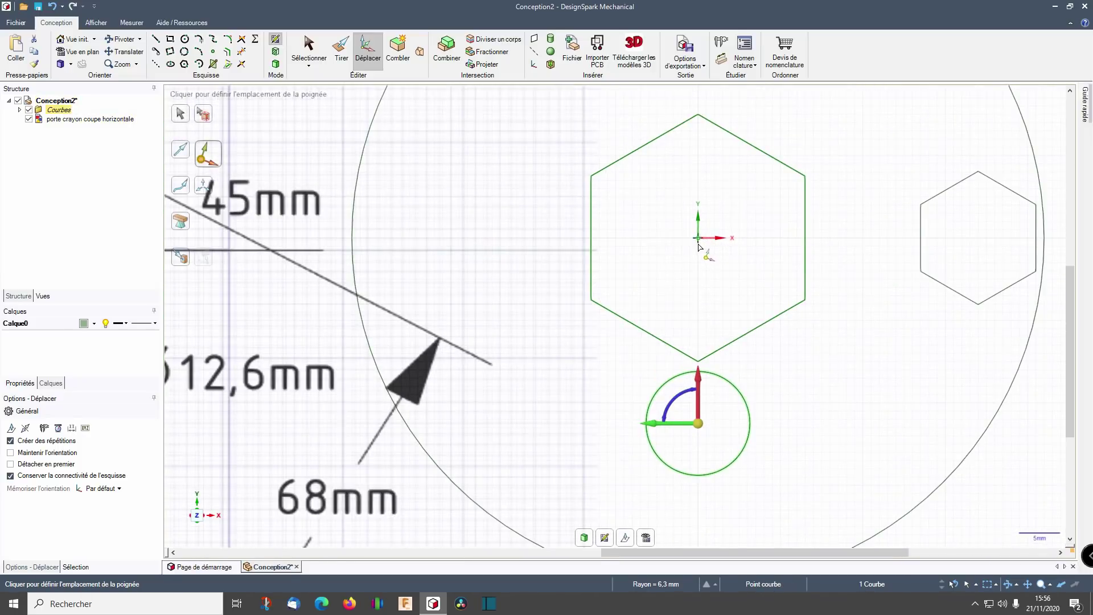
pyautogui.click(699, 240)
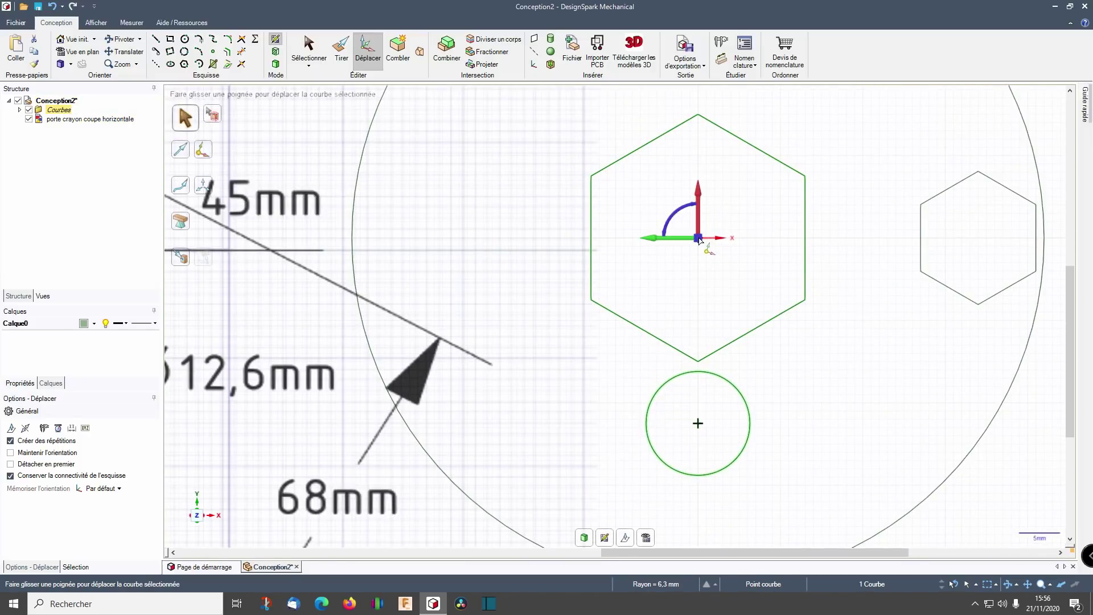
pyautogui.scroll(-7, 699, 239)
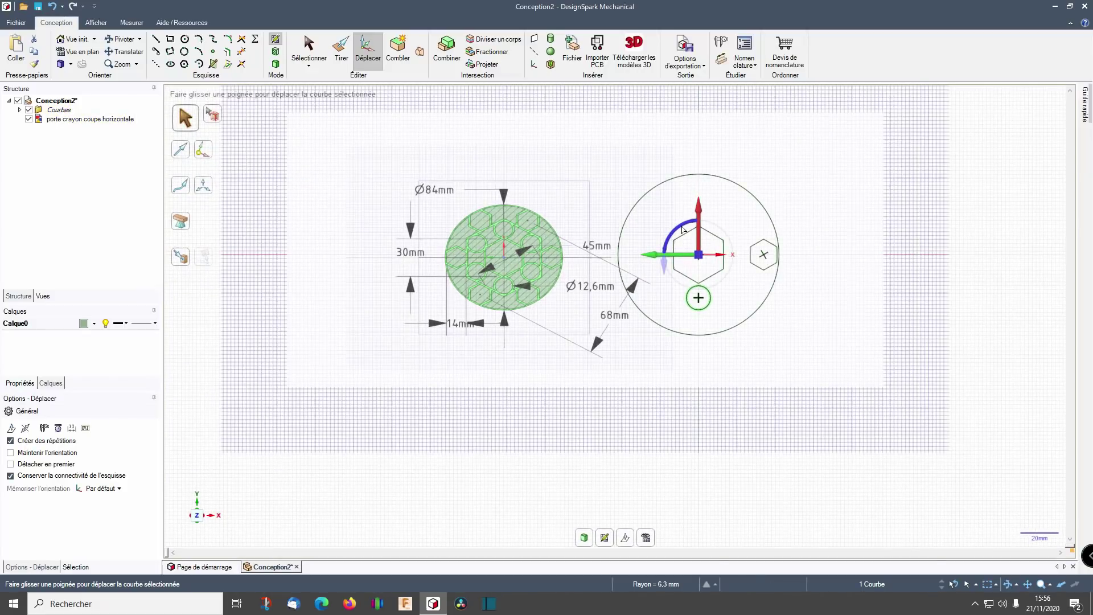
pyautogui.moveTo(683, 223); pyautogui.dragTo(630, 257)
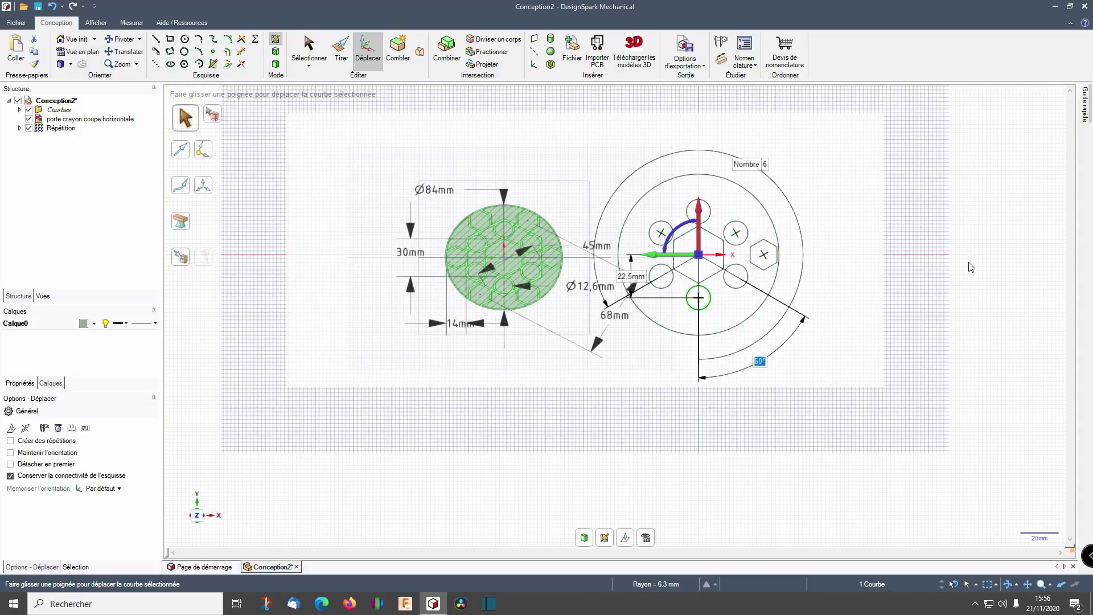
# Step: Try a count of 5 and an angular spacing of 25° for the circle pattern
pyautogui.press('Tab')
pyautogui.write('5')
pyautogui.press('Tab')
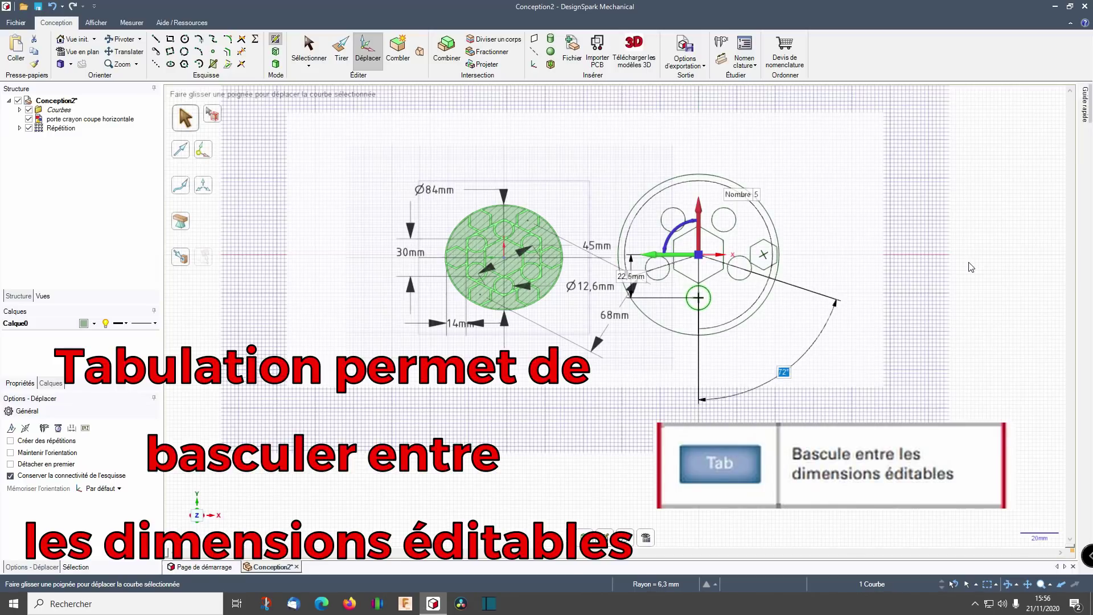
pyautogui.write('25')
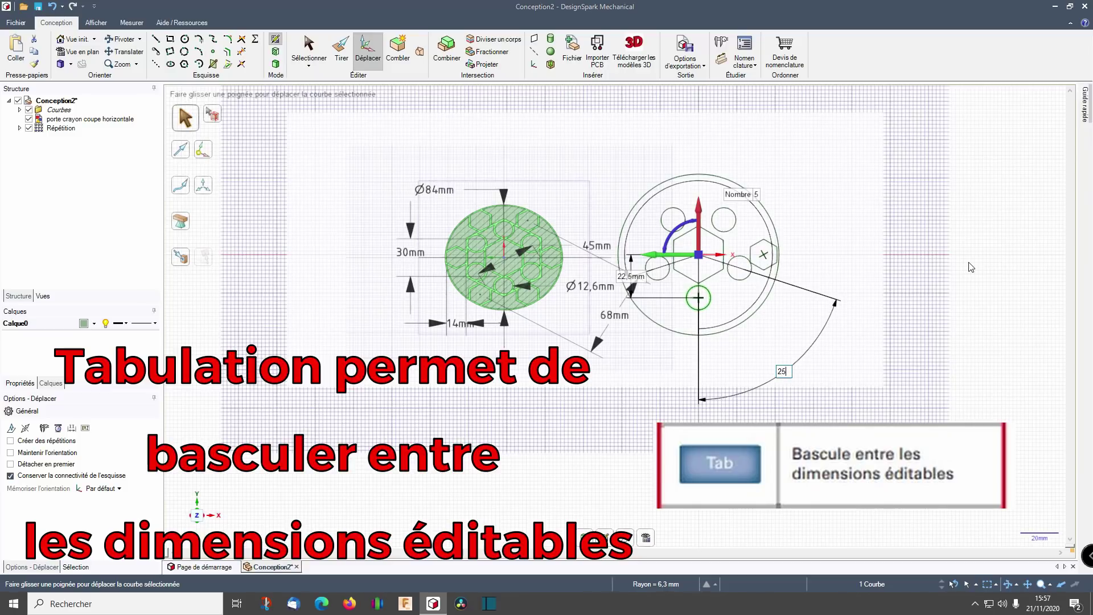
pyautogui.press('Tab')
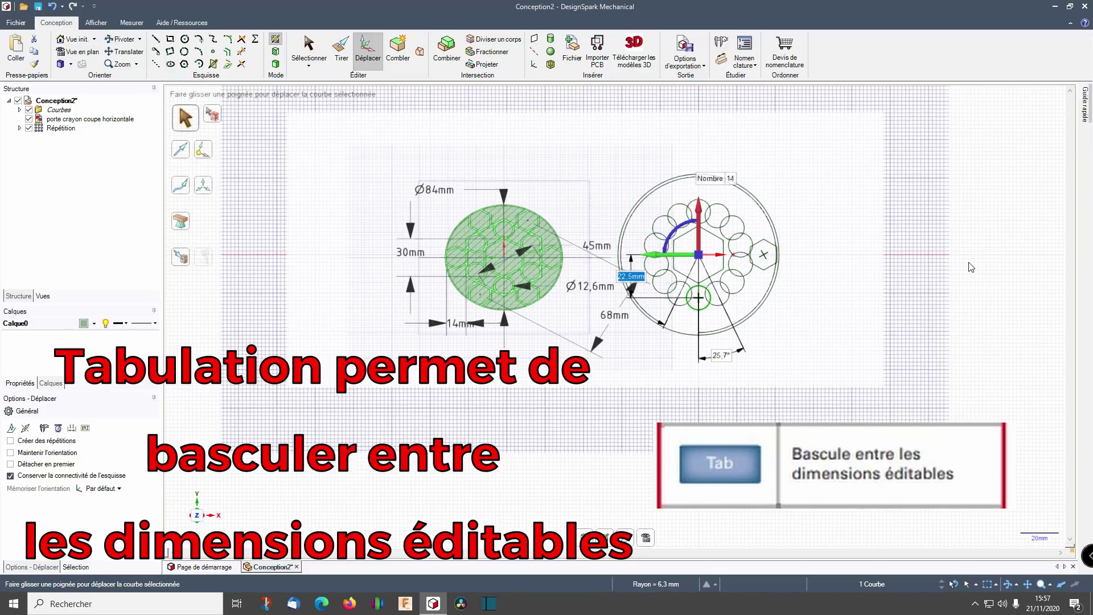
# Step: Set the circle pattern's count to 6 and finish the pattern
pyautogui.press('Tab')
pyautogui.write('6')
pyautogui.press('Tab')
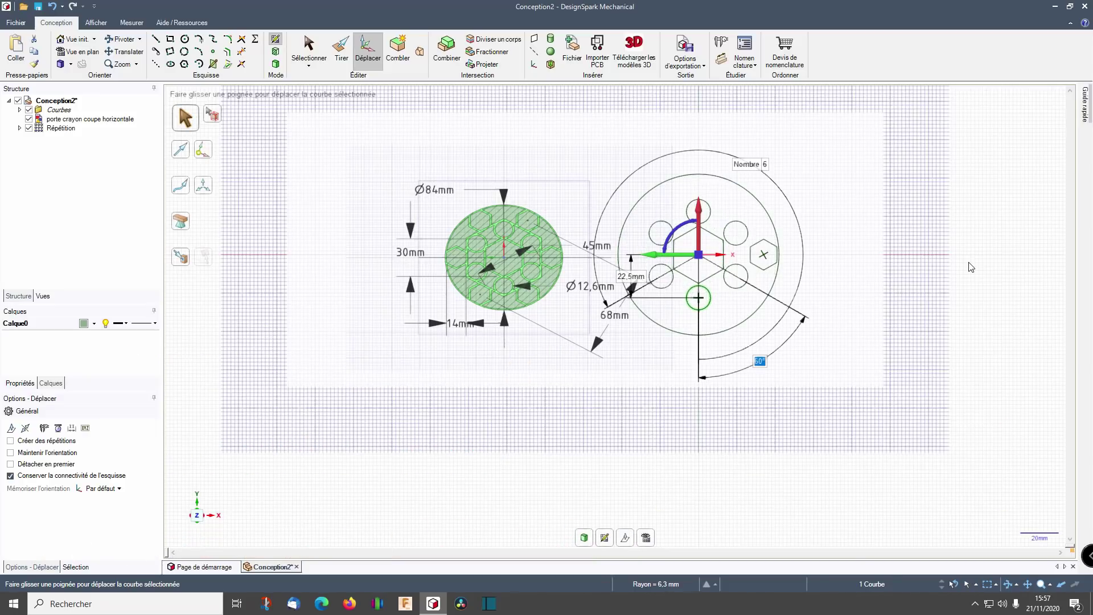
pyautogui.click(940, 257)
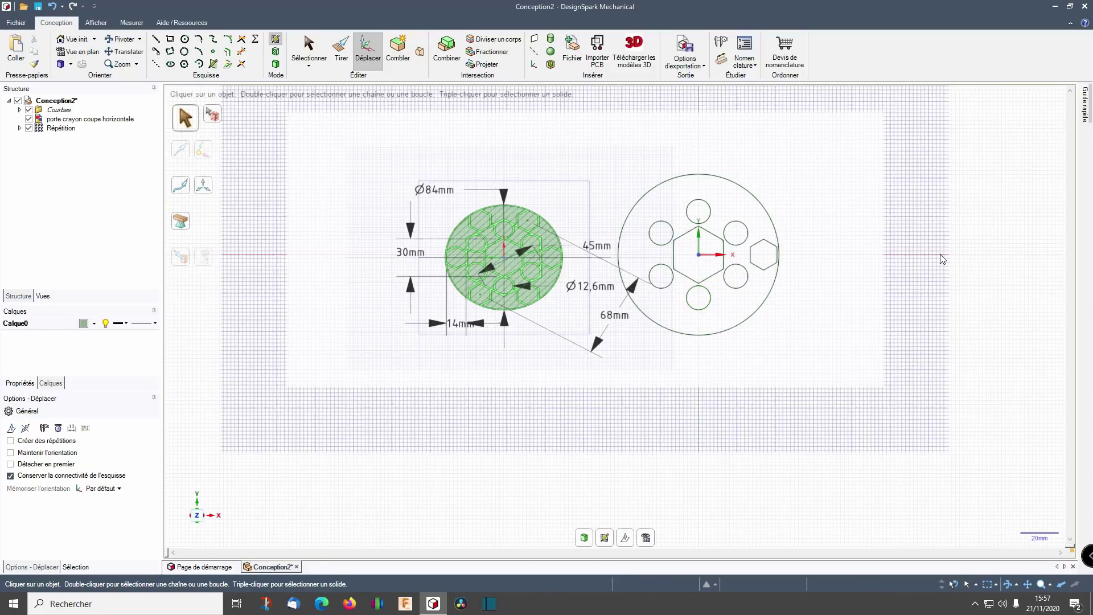
# Step: Create a circular pattern of 6 copies of the 14 mm hexagon around the origin with the Move tool
pyautogui.click(764, 251)
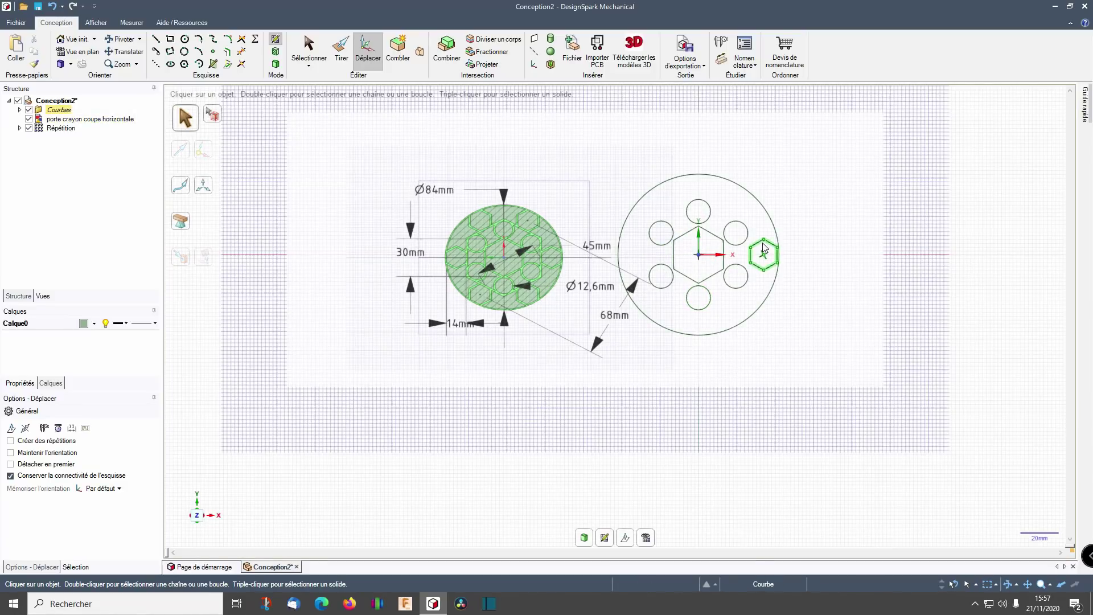
pyautogui.click(761, 251)
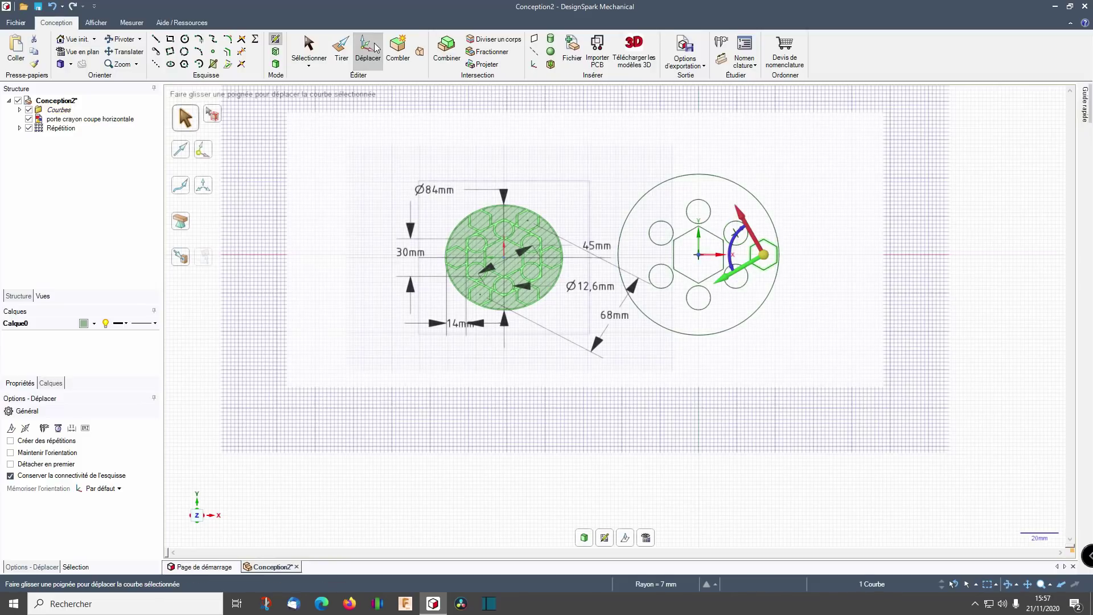
pyautogui.click(10, 441)
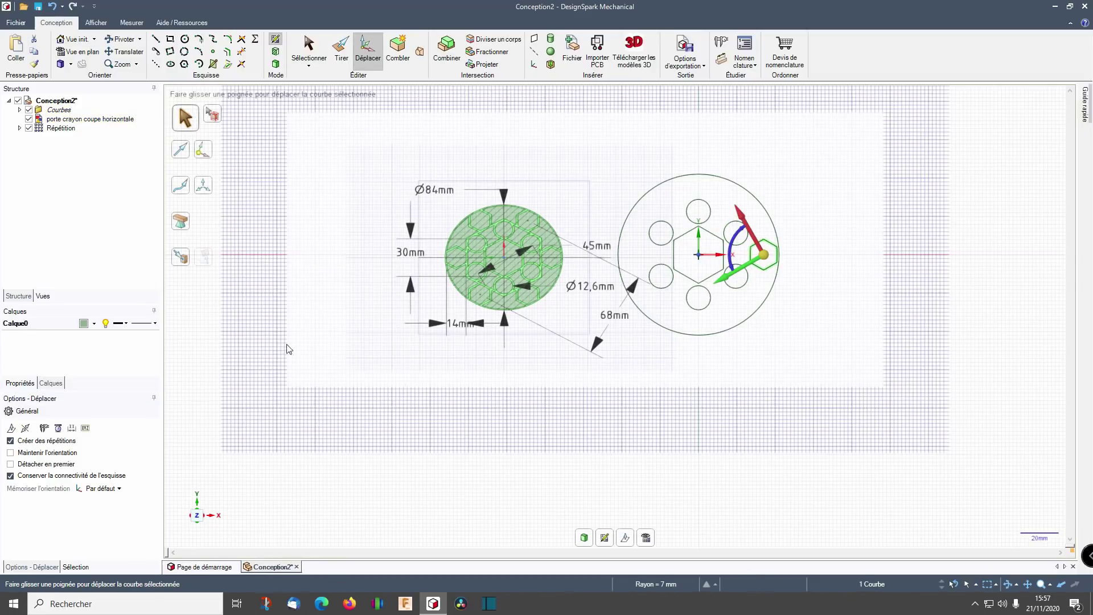
pyautogui.click(203, 149)
pyautogui.scroll(3, 700, 257)
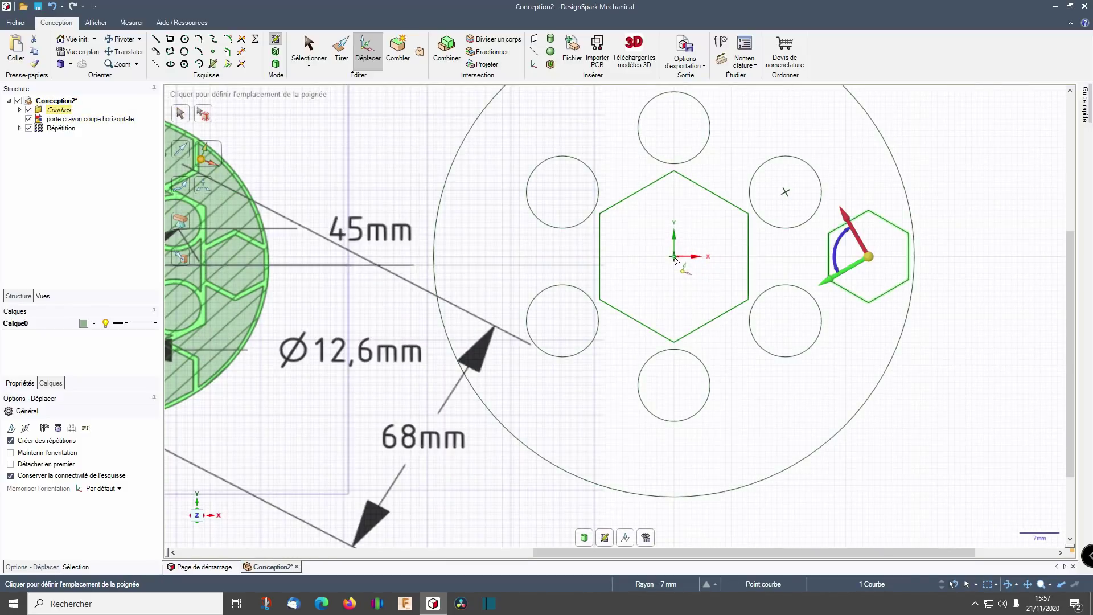
pyautogui.click(678, 257)
pyautogui.scroll(-5, 654, 255)
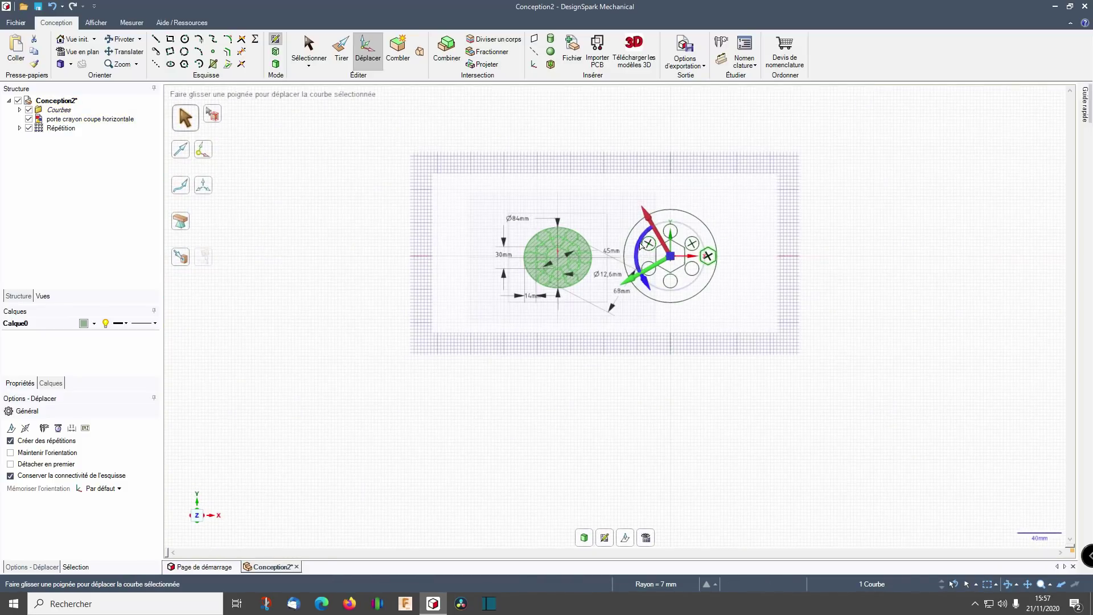
pyautogui.moveTo(636, 249); pyautogui.dragTo(644, 278)
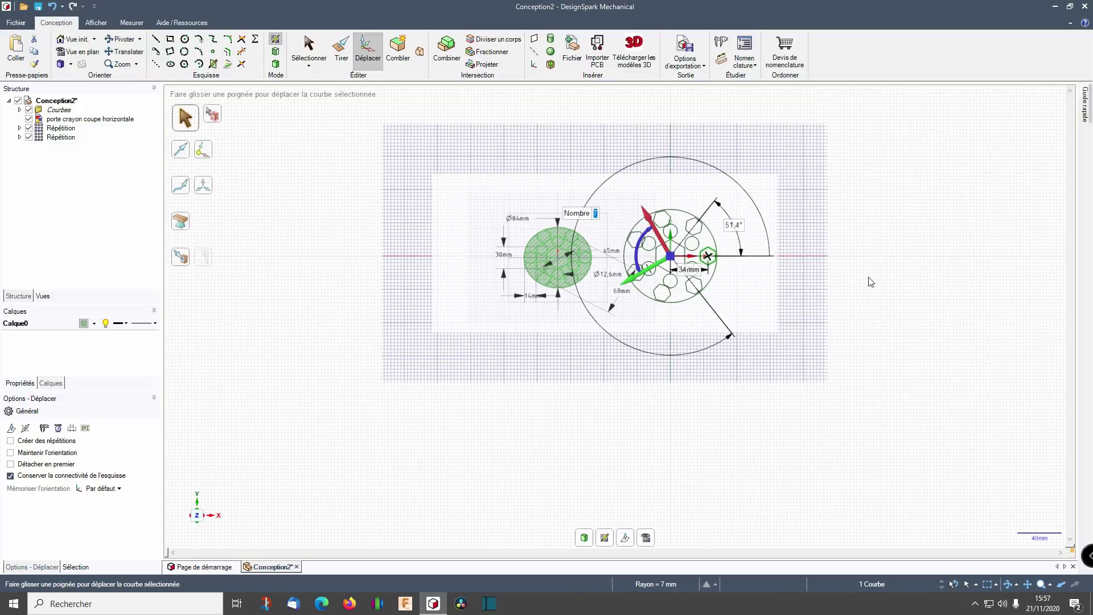
pyautogui.write('6')
pyautogui.press('Tab')
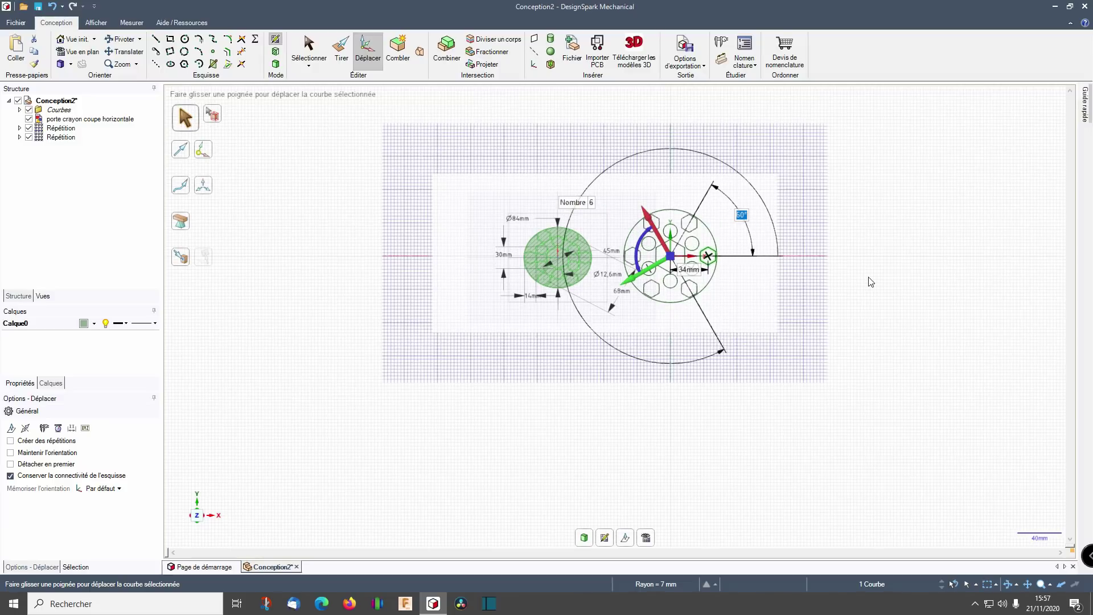
pyautogui.click(871, 282)
# Step: Offset the 84 mm outer circle inward by 1 mm to form the holder's outer wall
pyautogui.scroll(5, 695, 256)
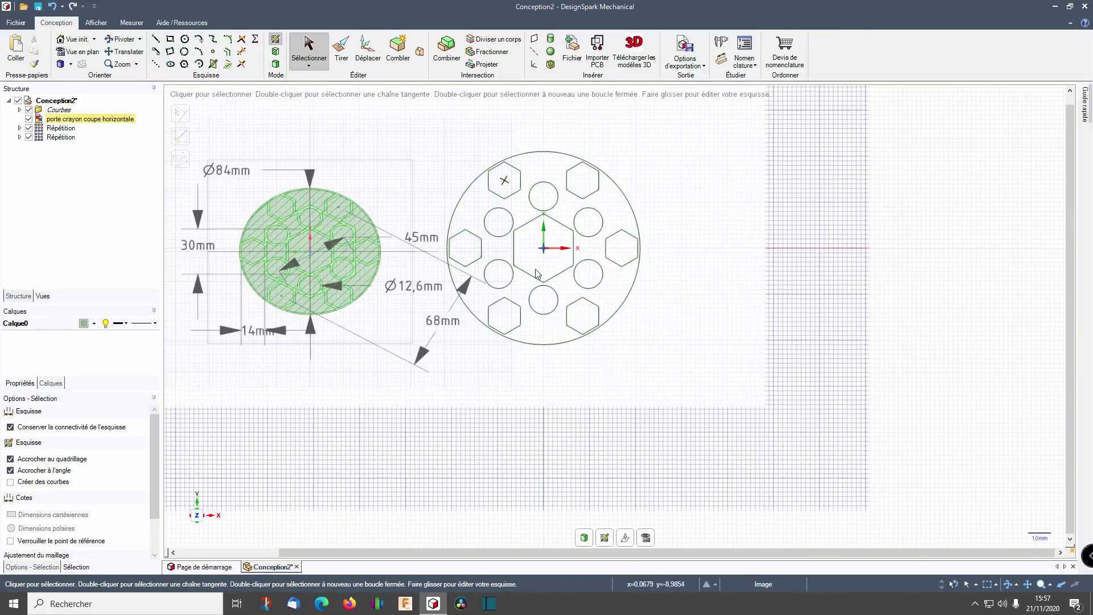
pyautogui.scroll(4, 531, 271)
pyautogui.scroll(-2, 533, 316)
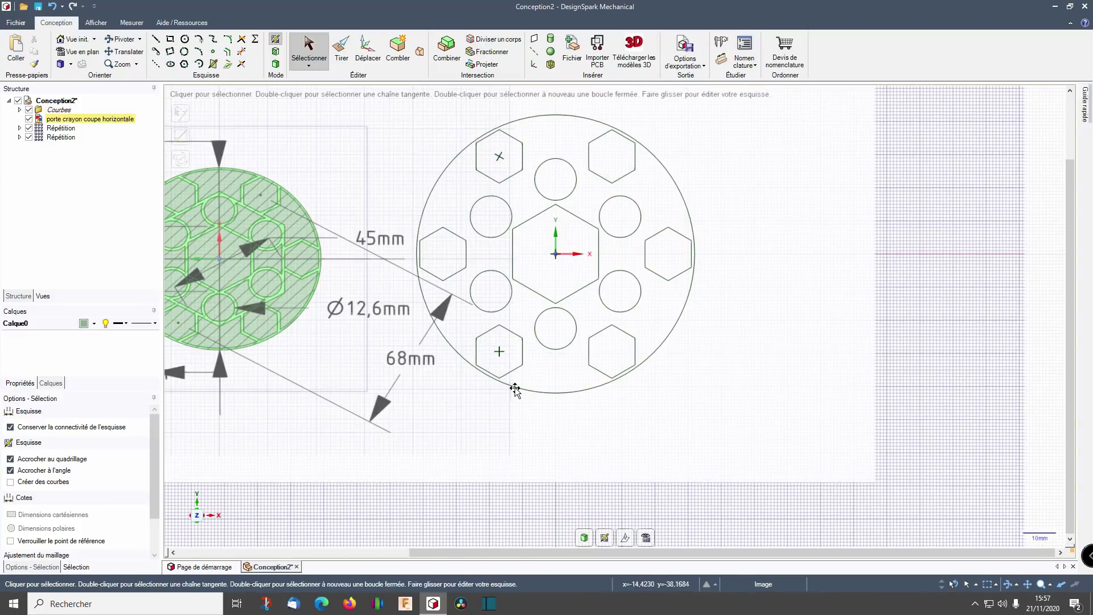
pyautogui.scroll(5, 515, 391)
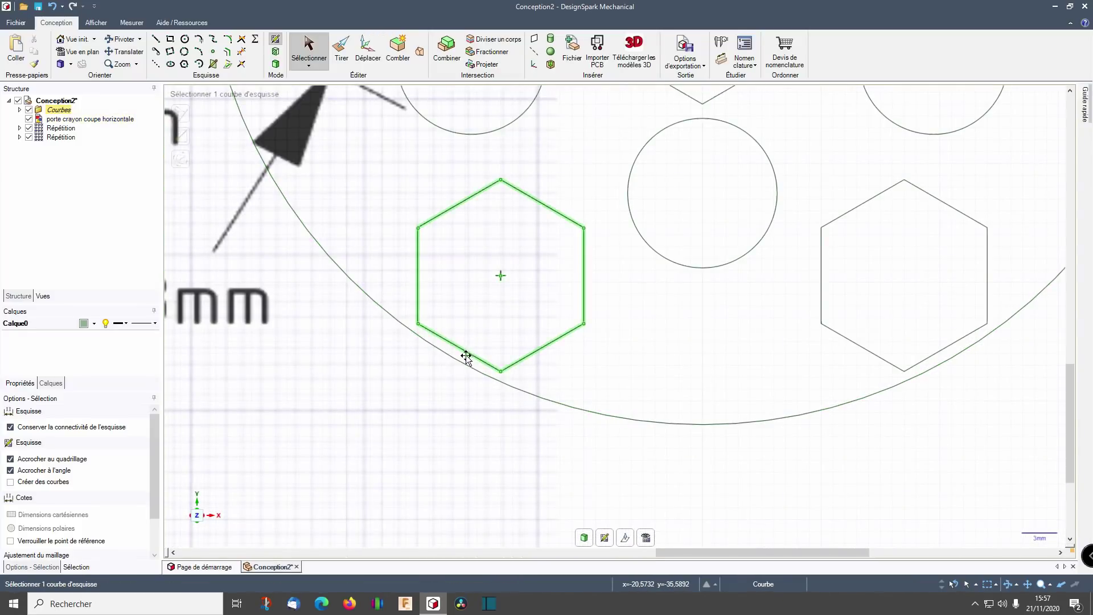
pyautogui.scroll(-5, 466, 357)
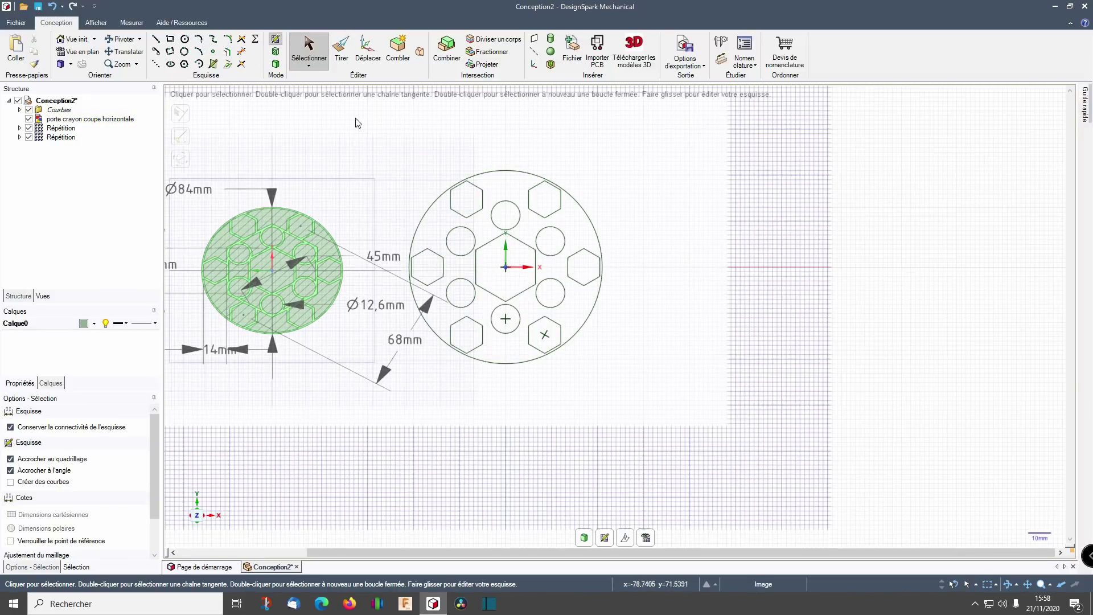
pyautogui.click(227, 54)
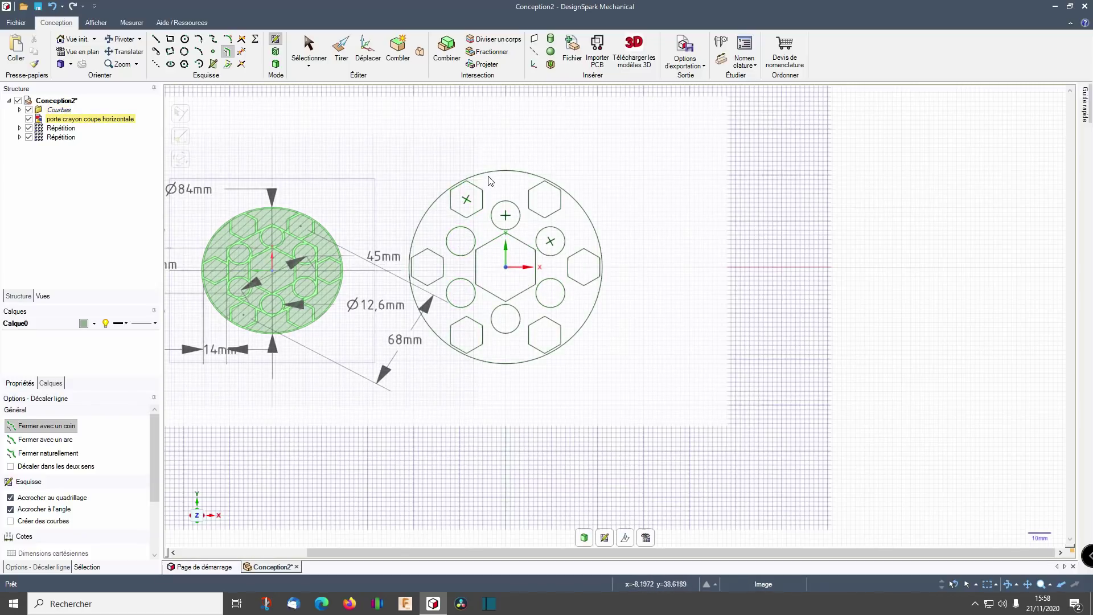
pyautogui.click(472, 176)
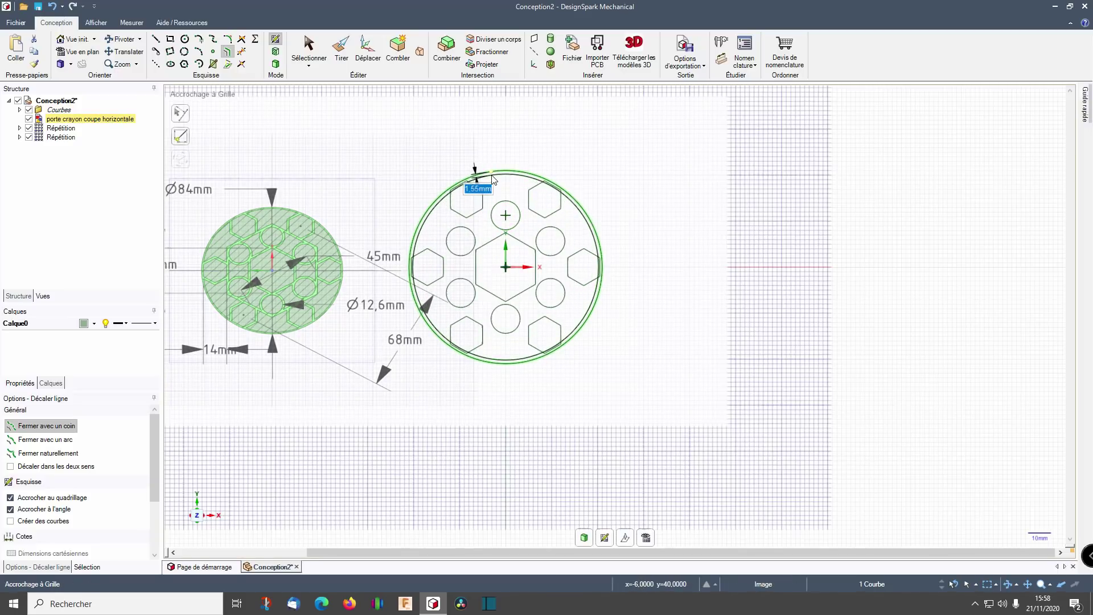
pyautogui.write('1')
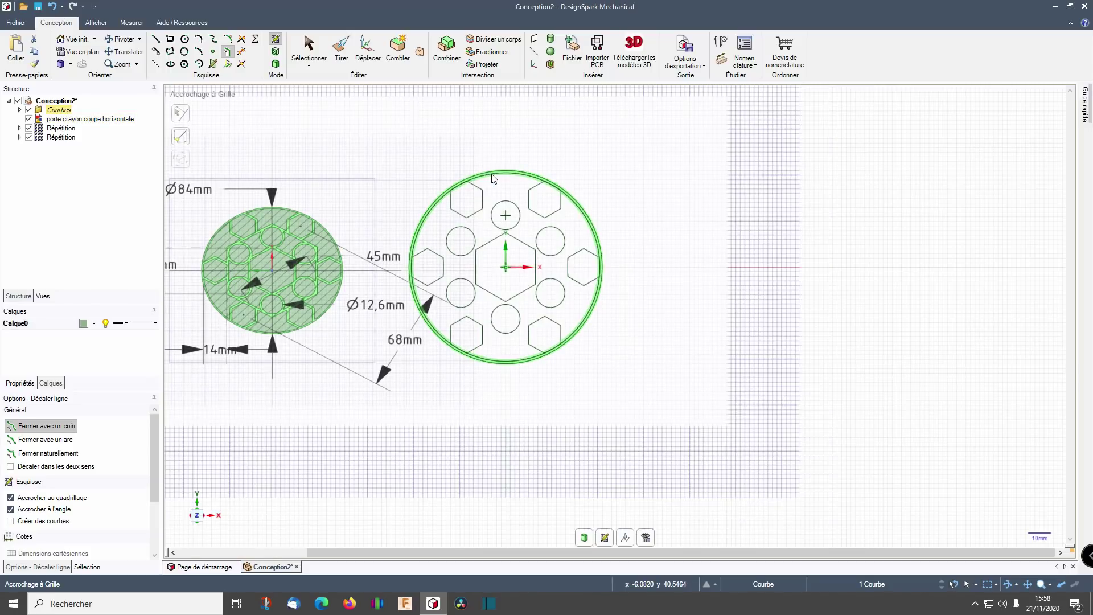
pyautogui.scroll(5, 408, 159)
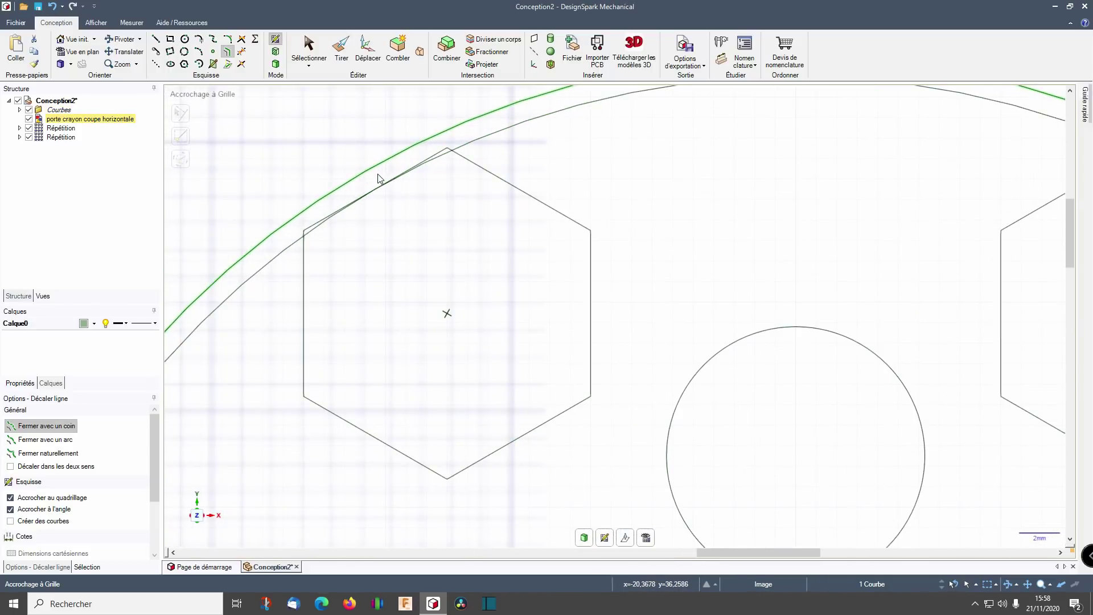
pyautogui.press('Return')
pyautogui.scroll(-7, 483, 139)
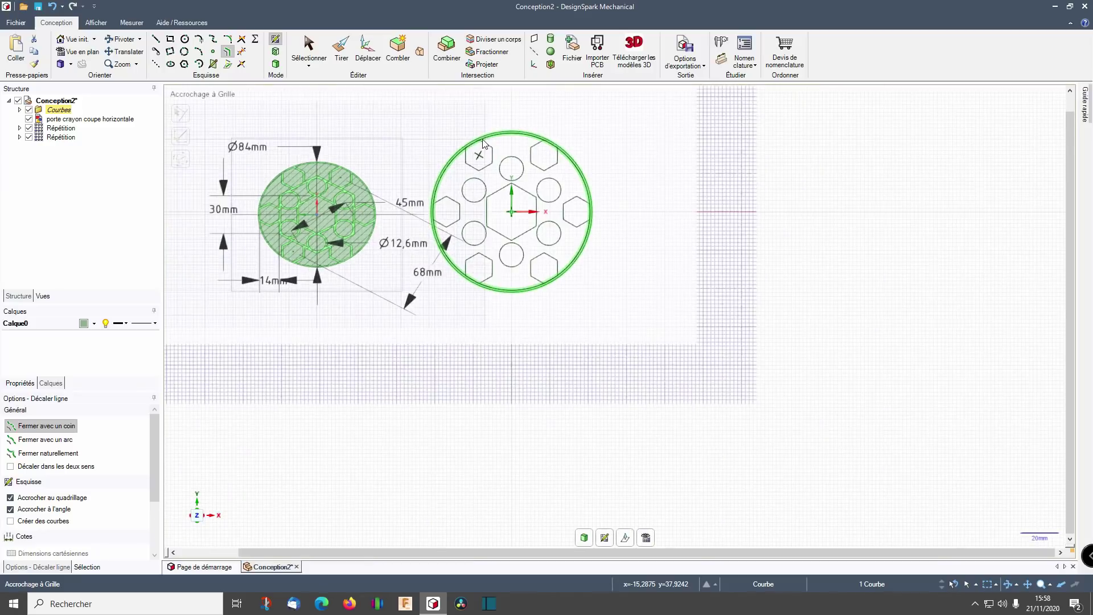
# Step: Offset all six 12.6 mm patterned circles outward together to give each a thin wall
pyautogui.scroll(6, 286, 182)
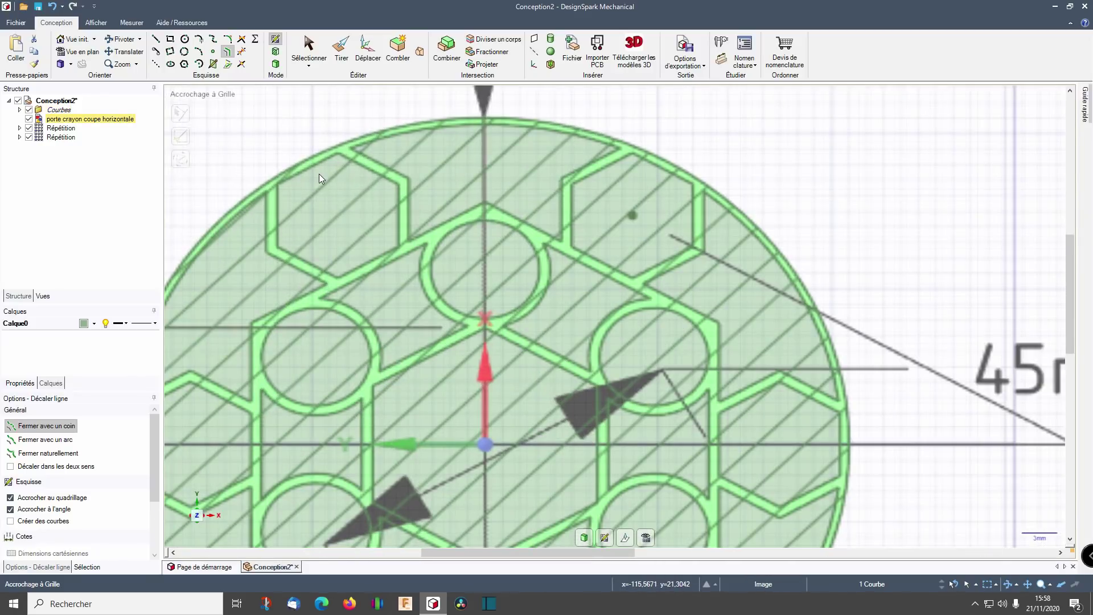
pyautogui.scroll(-7, 318, 175)
pyautogui.scroll(5, 638, 172)
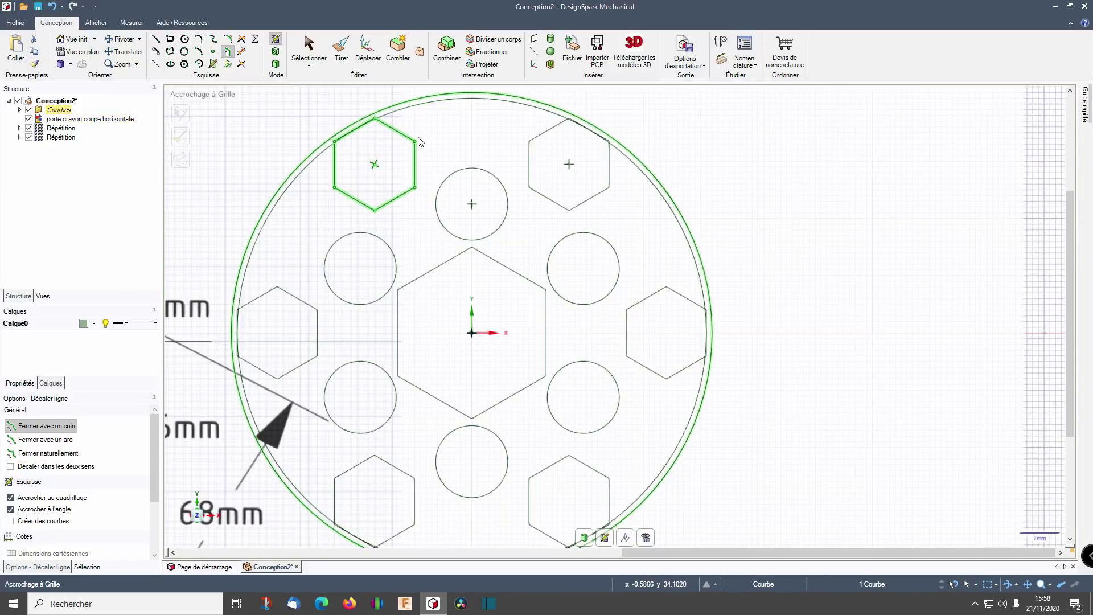
pyautogui.scroll(-2, 457, 158)
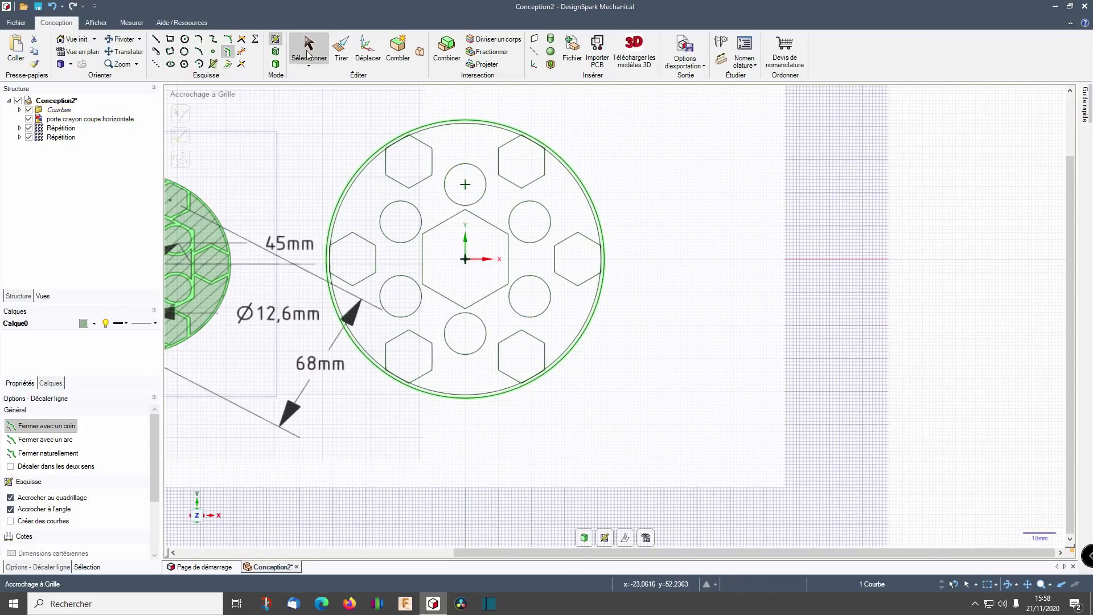
pyautogui.click(305, 54)
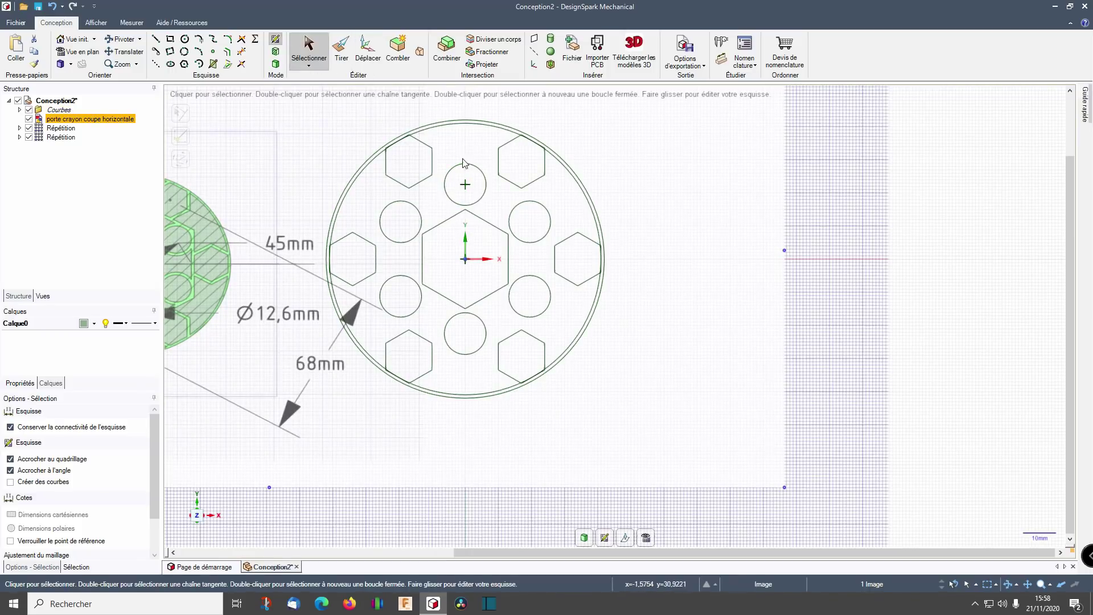
pyautogui.click(480, 170)
pyautogui.keyDown('ctrl'); pyautogui.click(419, 211); pyautogui.keyUp('ctrl')
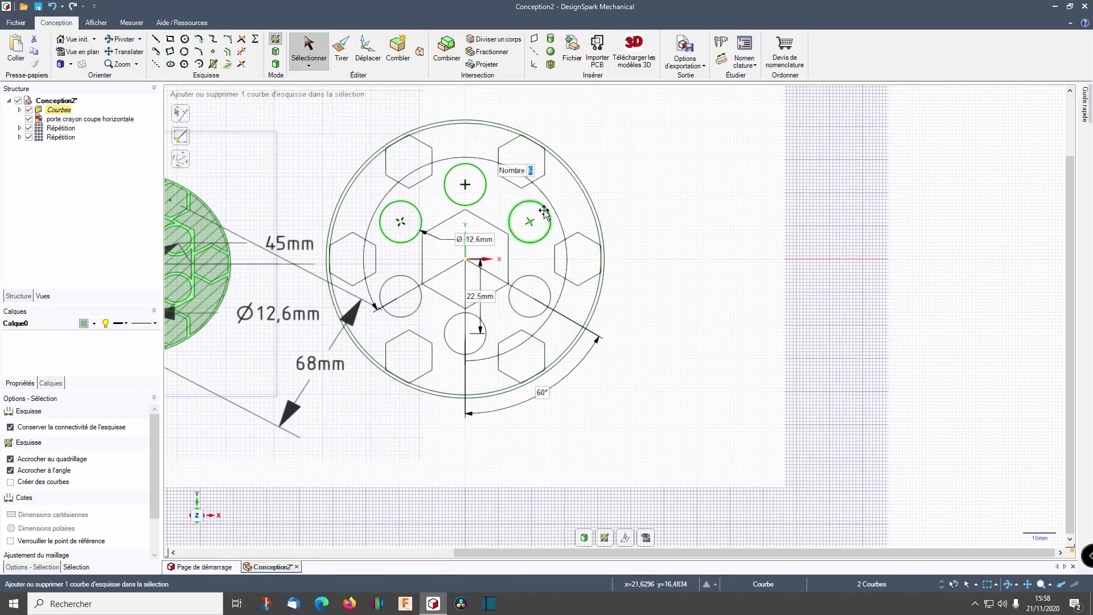
pyautogui.keyDown('ctrl'); pyautogui.click(542, 206); pyautogui.keyUp('ctrl')
pyautogui.keyDown('ctrl'); pyautogui.click(539, 277); pyautogui.keyUp('ctrl')
pyautogui.keyDown('ctrl'); pyautogui.click(481, 321); pyautogui.keyUp('ctrl')
pyautogui.keyDown('ctrl'); pyautogui.click(419, 306); pyautogui.keyUp('ctrl')
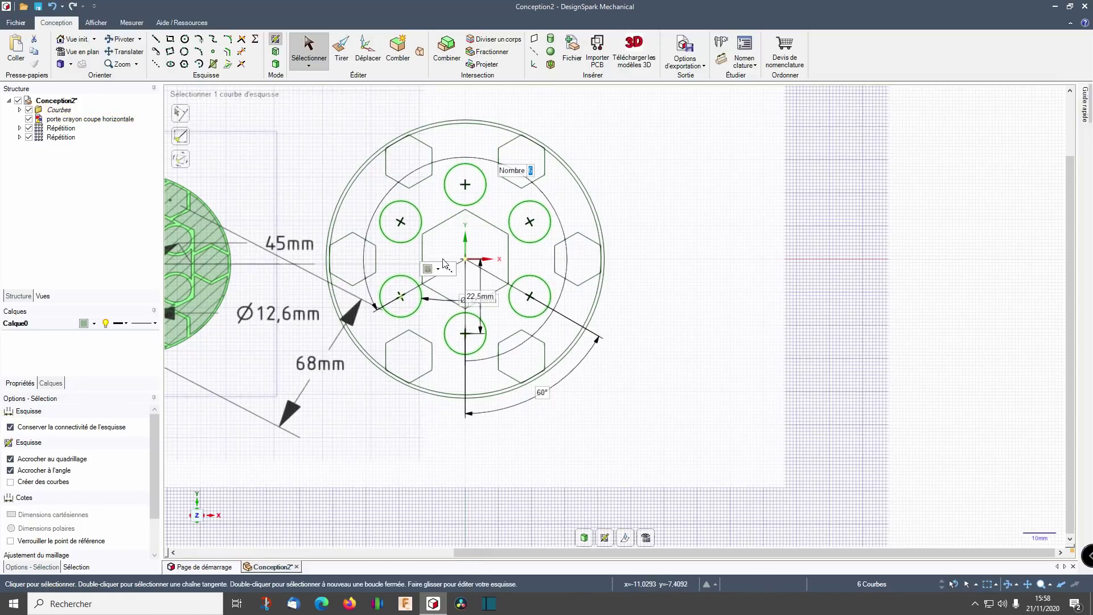
pyautogui.click(228, 52)
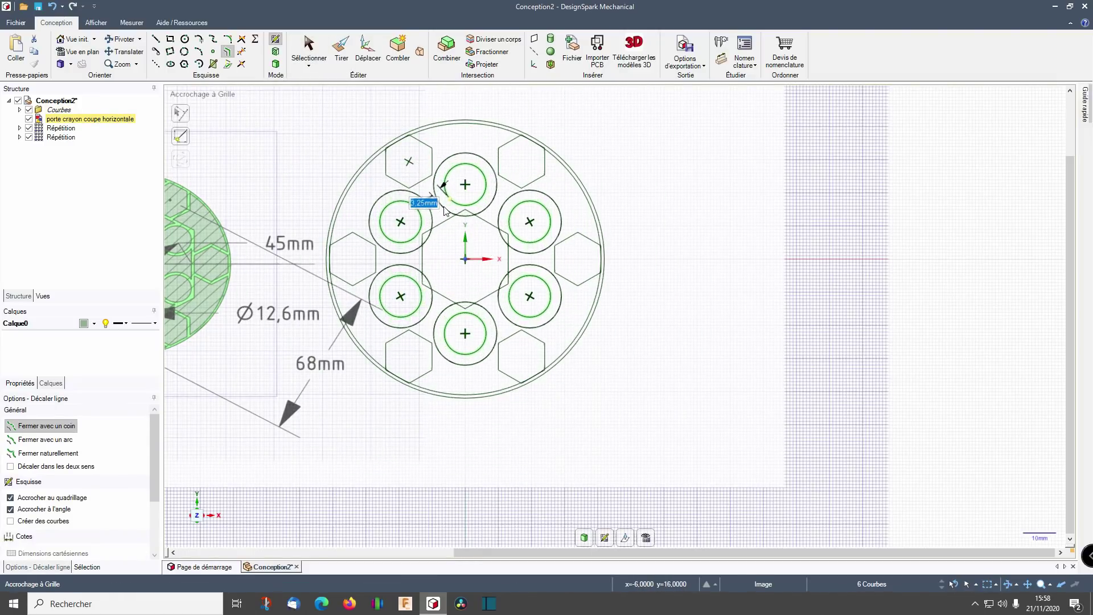
pyautogui.click(446, 210)
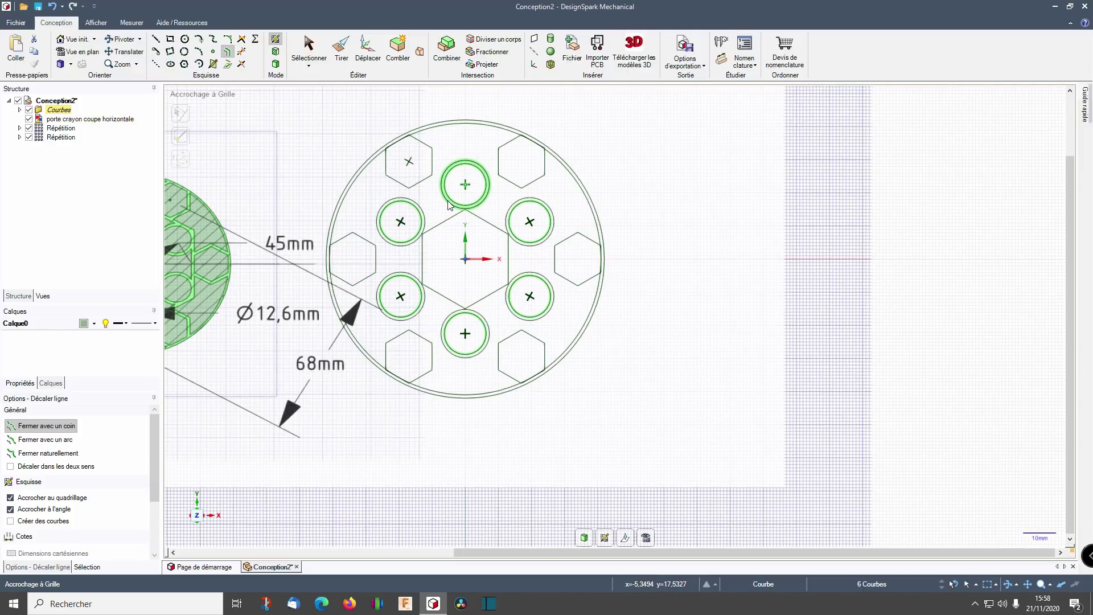
pyautogui.click(464, 174)
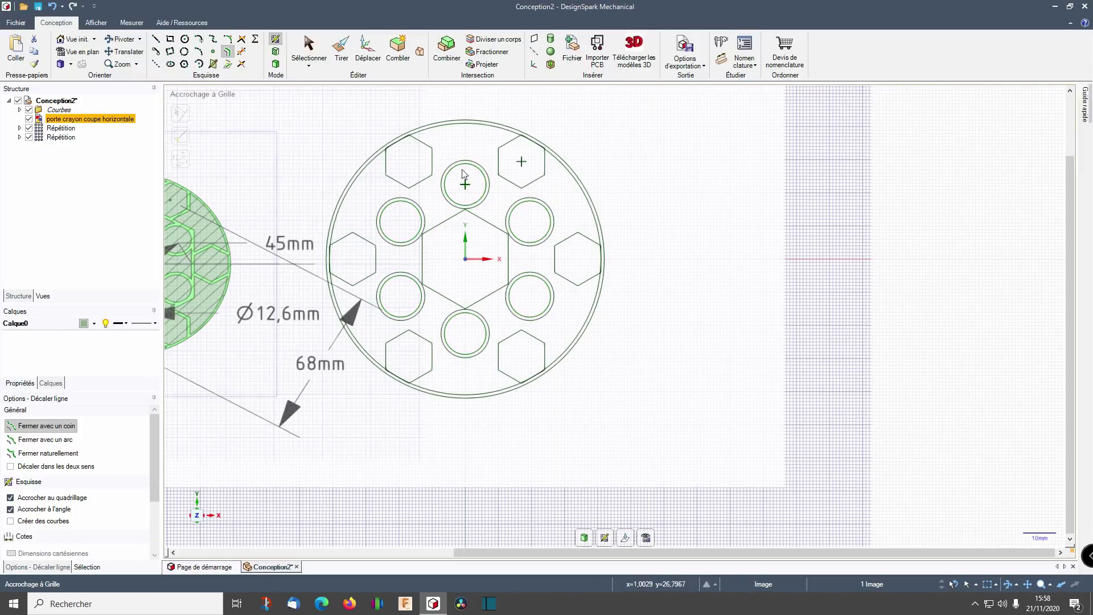
# Step: Offset all six patterned 14 mm hexagons outward by 1 mm in one operation
pyautogui.click(309, 50)
pyautogui.click(432, 157)
pyautogui.keyDown('ctrl'); pyautogui.click(545, 157); pyautogui.keyUp('ctrl')
pyautogui.keyDown('ctrl'); pyautogui.click(601, 266); pyautogui.keyUp('ctrl')
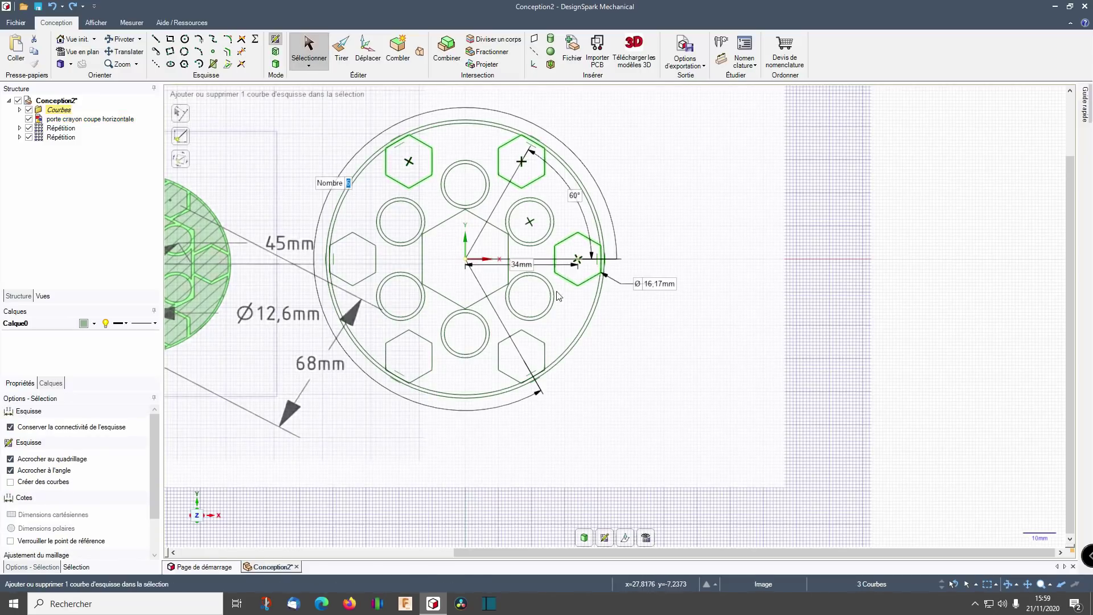
pyautogui.keyDown('ctrl'); pyautogui.click(545, 348); pyautogui.keyUp('ctrl')
pyautogui.keyDown('ctrl'); pyautogui.click(432, 355); pyautogui.keyUp('ctrl')
pyautogui.keyDown('ctrl'); pyautogui.click(372, 277); pyautogui.keyUp('ctrl')
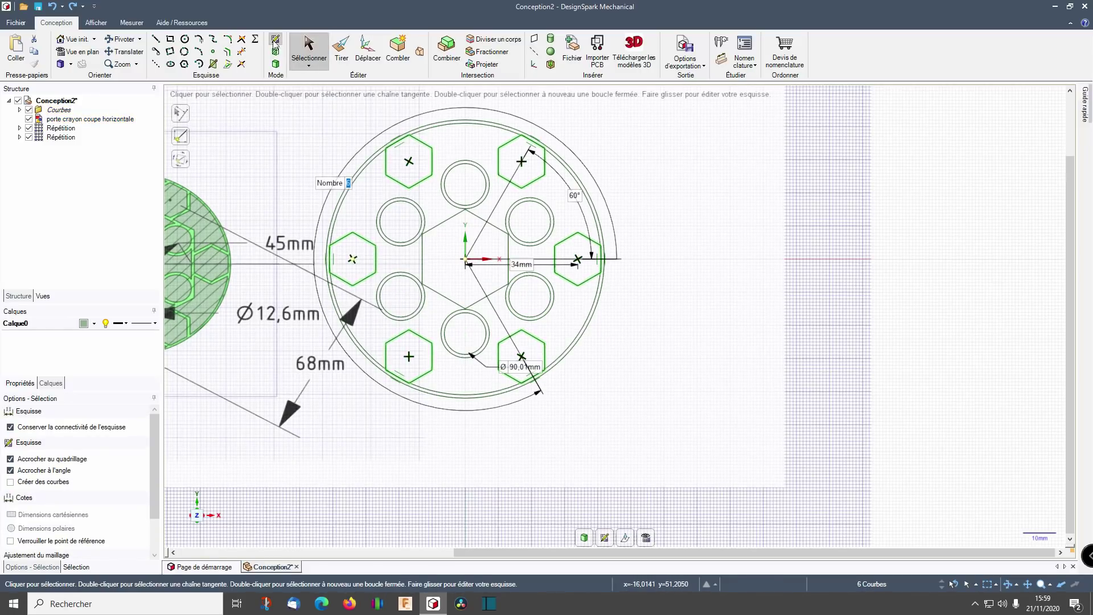
pyautogui.click(226, 52)
pyautogui.write('1')
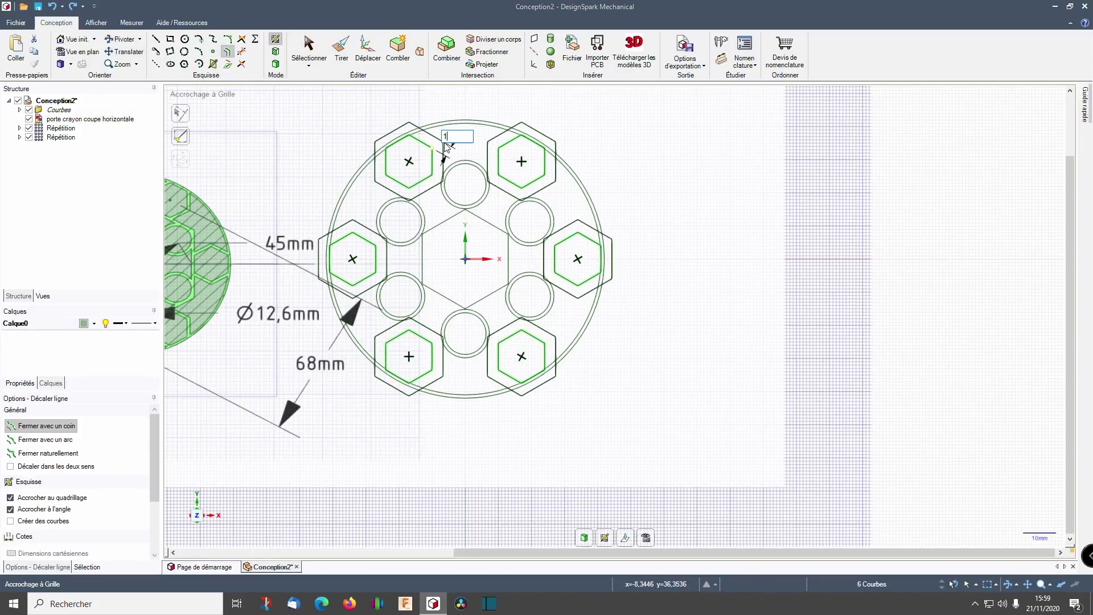
pyautogui.press('Return')
pyautogui.click(665, 191)
# Step: Offset the central hexagon outward to form its thin wall and a larger double-line hexagon enclosing the six circles
pyautogui.scroll(-2, 665, 191)
pyautogui.click(463, 280)
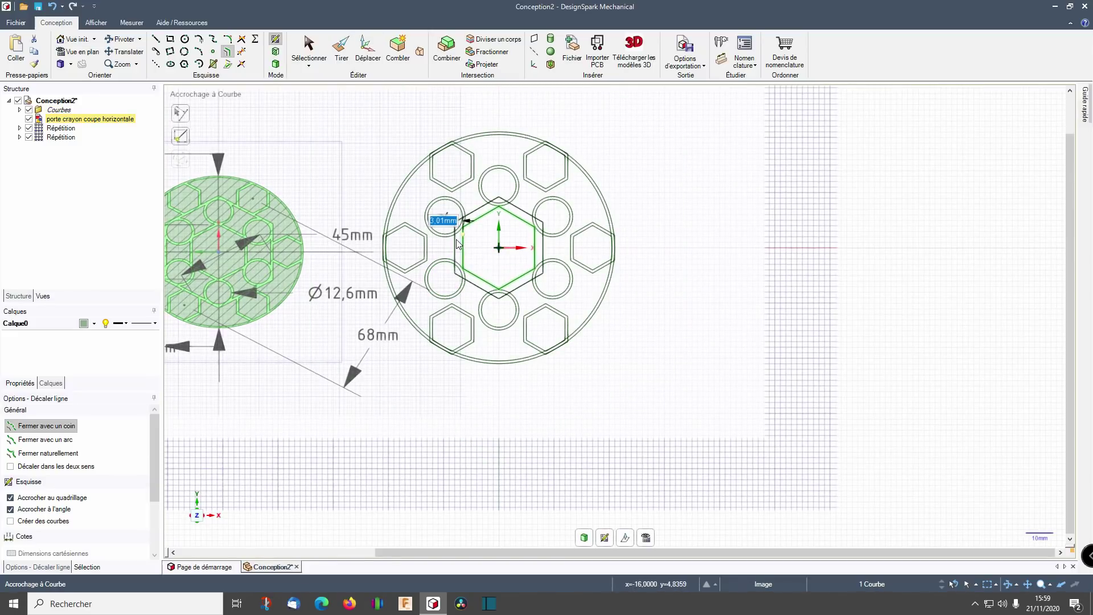
pyautogui.scroll(1, 431, 262)
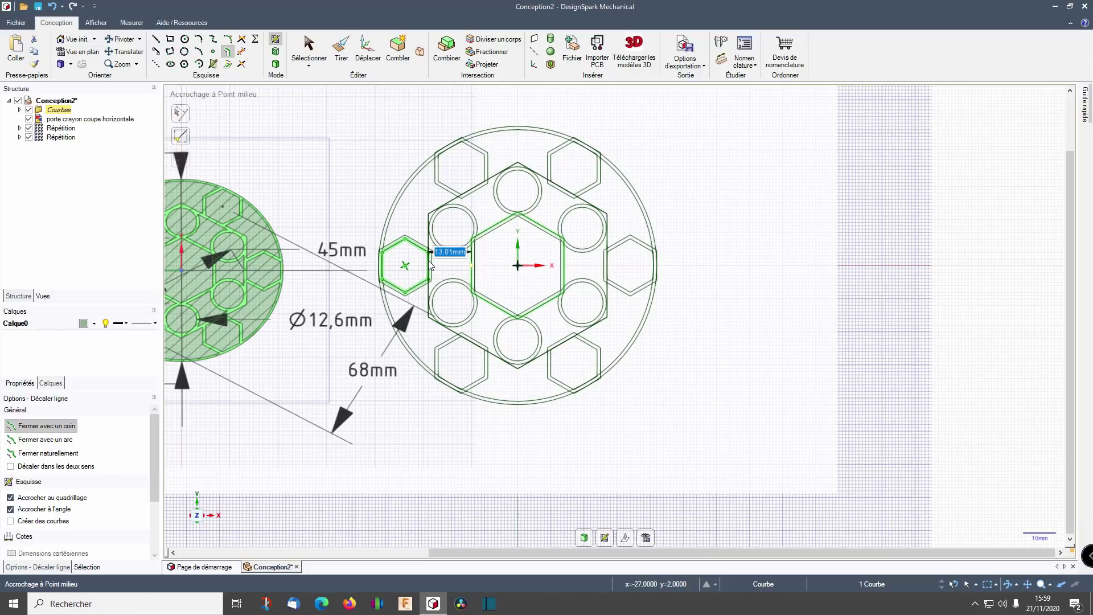
pyautogui.press('Escape')
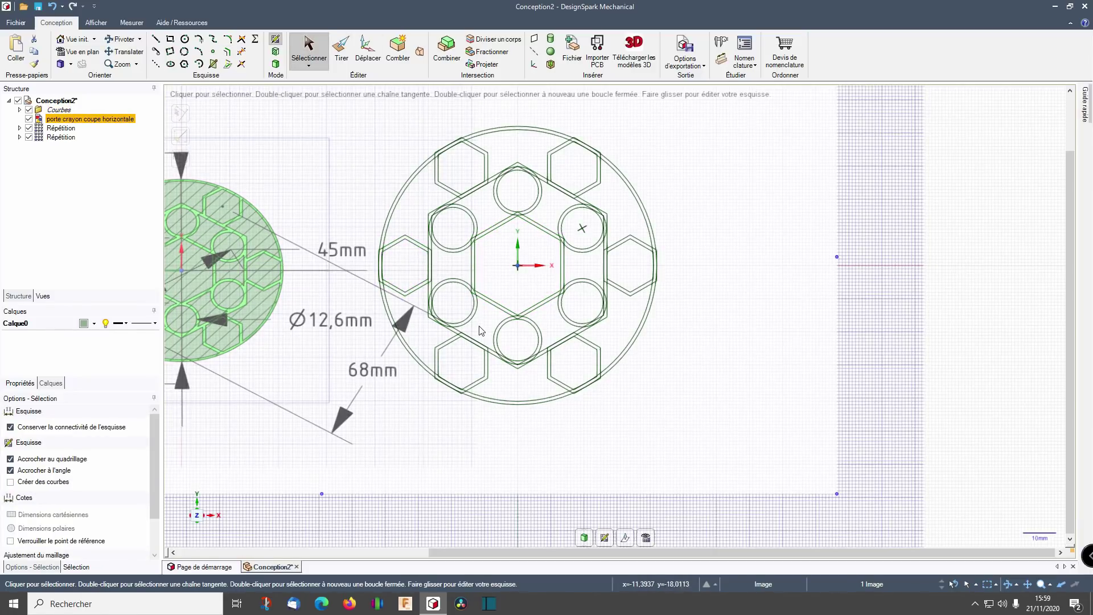
# Step: Compare the sketch's circle and hexagon walls with the reference section image to identify which overlapping lines need trimming
pyautogui.scroll(5, 480, 325)
pyautogui.scroll(-6, 483, 319)
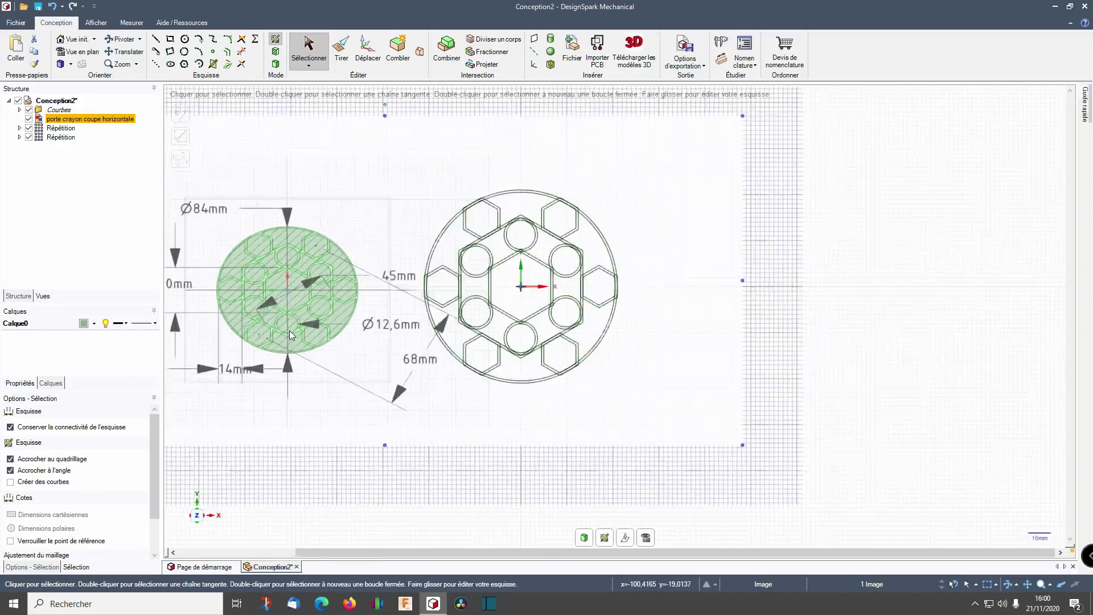
pyautogui.scroll(4, 229, 272)
pyautogui.scroll(-5, 302, 285)
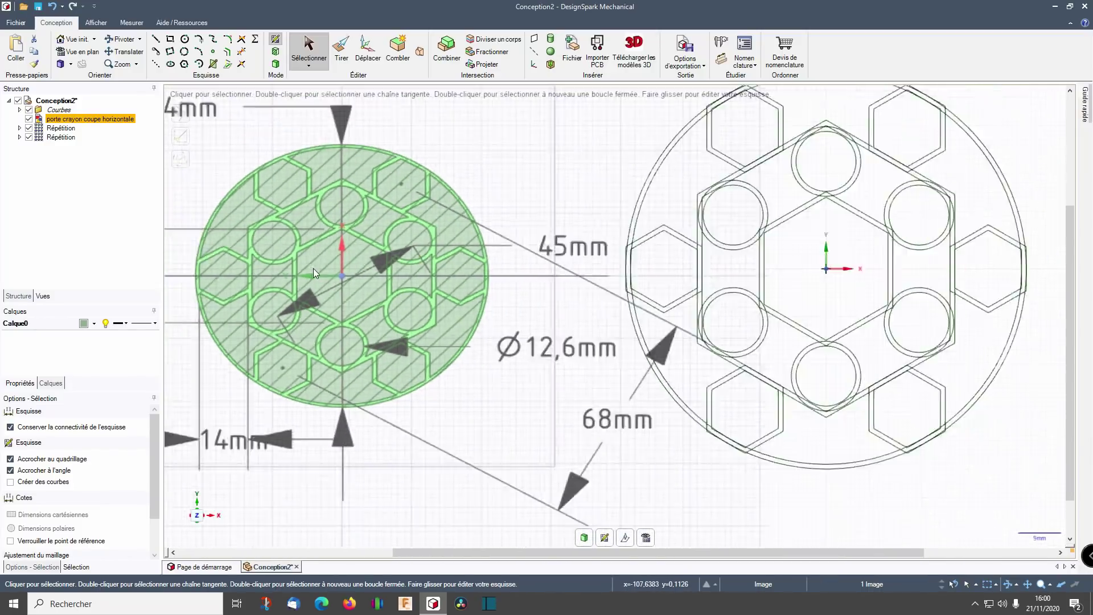
pyautogui.scroll(2, 576, 275)
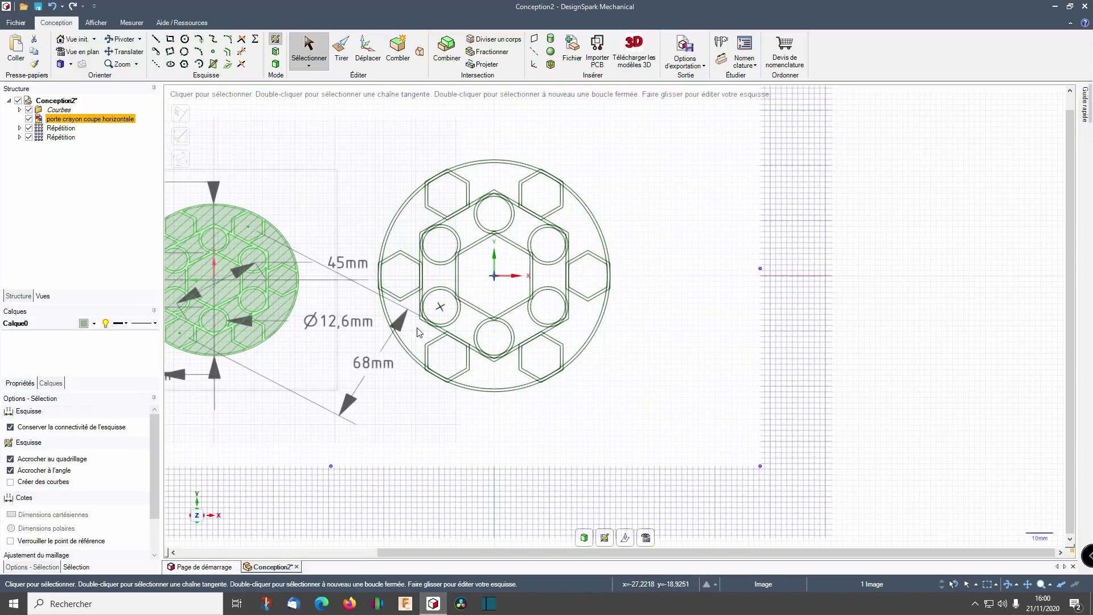
pyautogui.scroll(3, 439, 298)
pyautogui.scroll(-5, 447, 292)
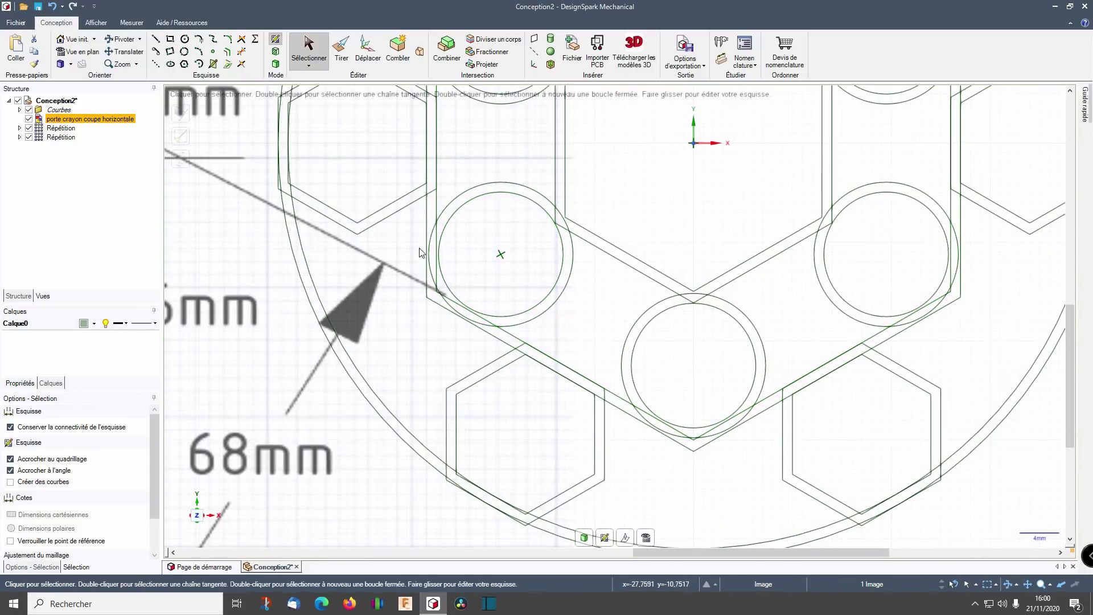
pyautogui.scroll(-3, 569, 373)
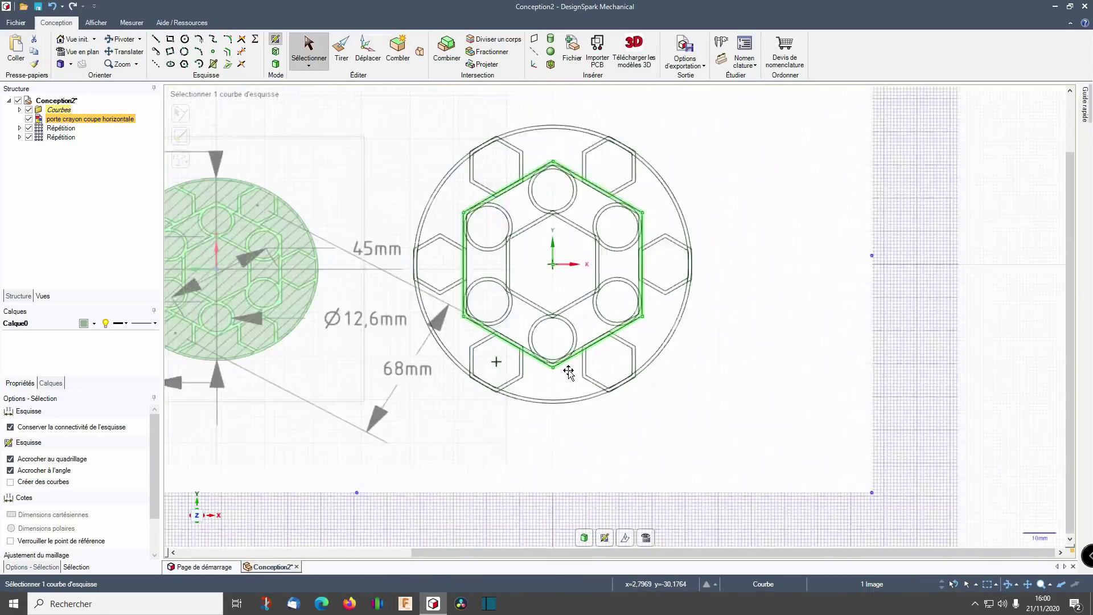
pyautogui.scroll(2, 439, 330)
pyautogui.scroll(-2, 469, 348)
pyautogui.scroll(-1, 469, 348)
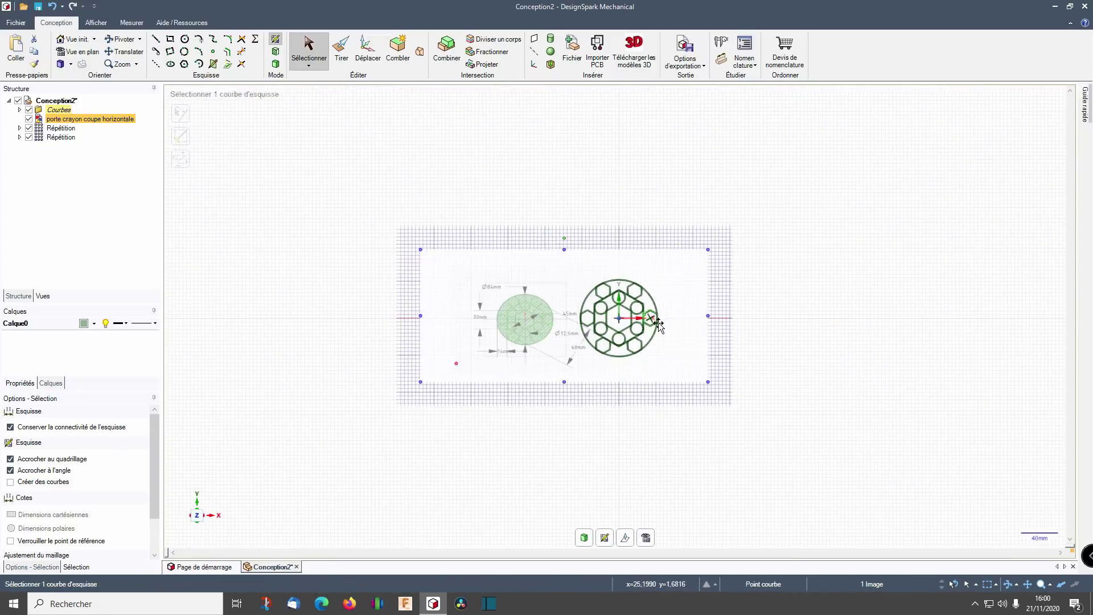
pyautogui.scroll(4, 626, 308)
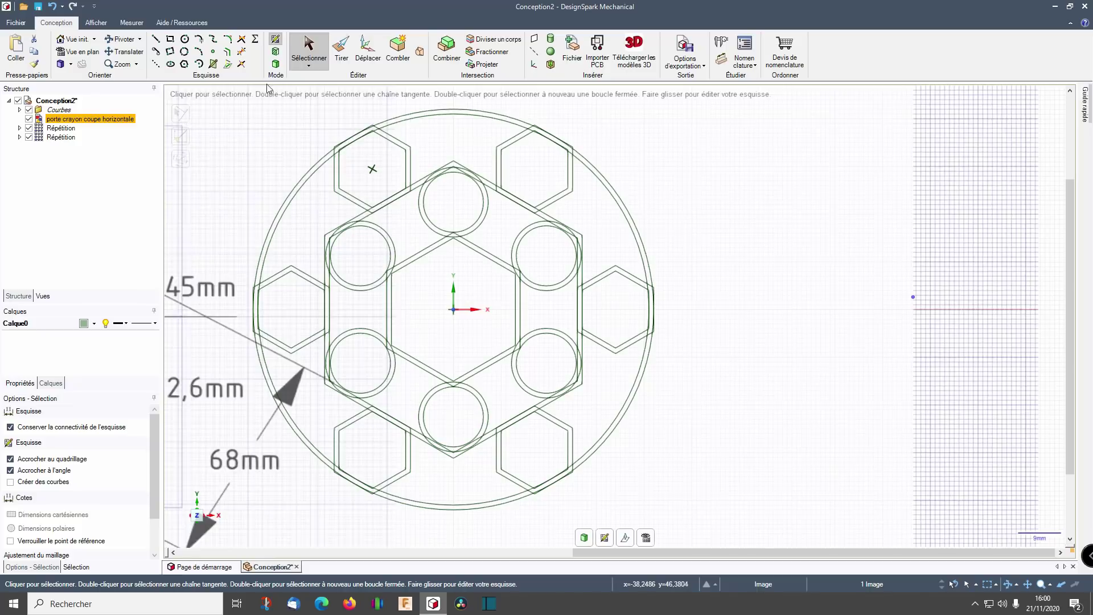
# Step: Trim the overlapping wall segments around the upper-left hexagon and the topmost circle with the sketch trim tool
pyautogui.click(242, 56)
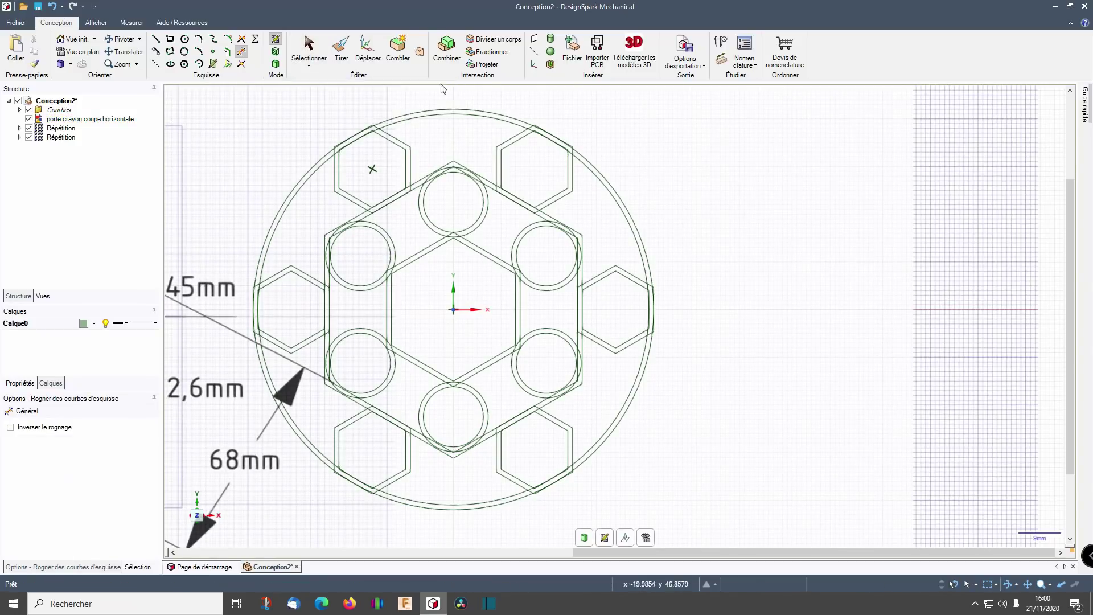
pyautogui.scroll(-3, 487, 137)
pyautogui.scroll(10, 428, 127)
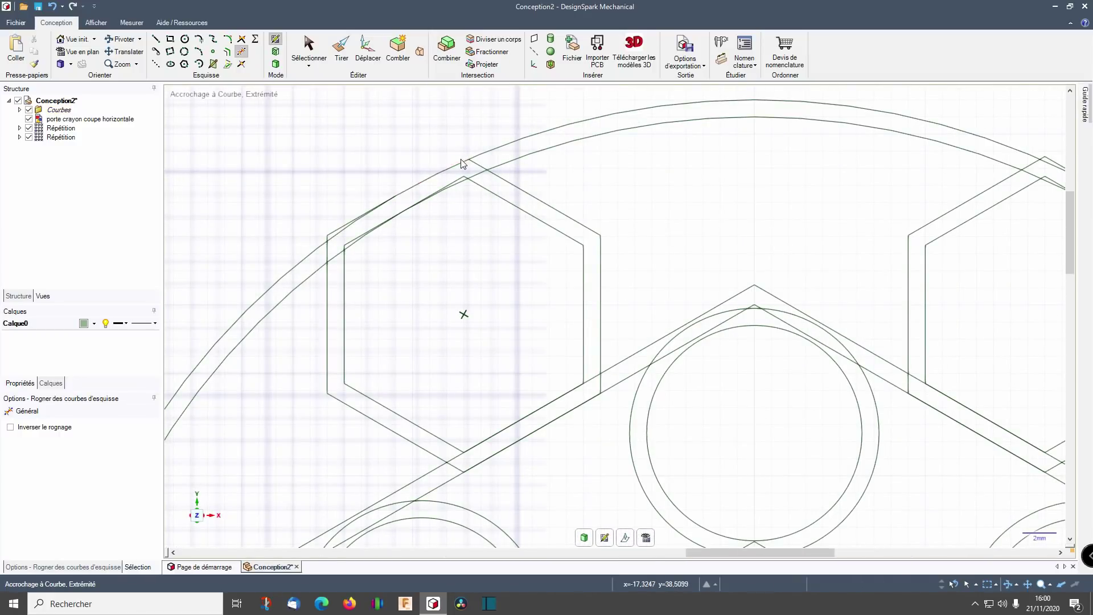
pyautogui.scroll(-8, 408, 297)
pyautogui.scroll(6, 422, 288)
pyautogui.click(470, 245)
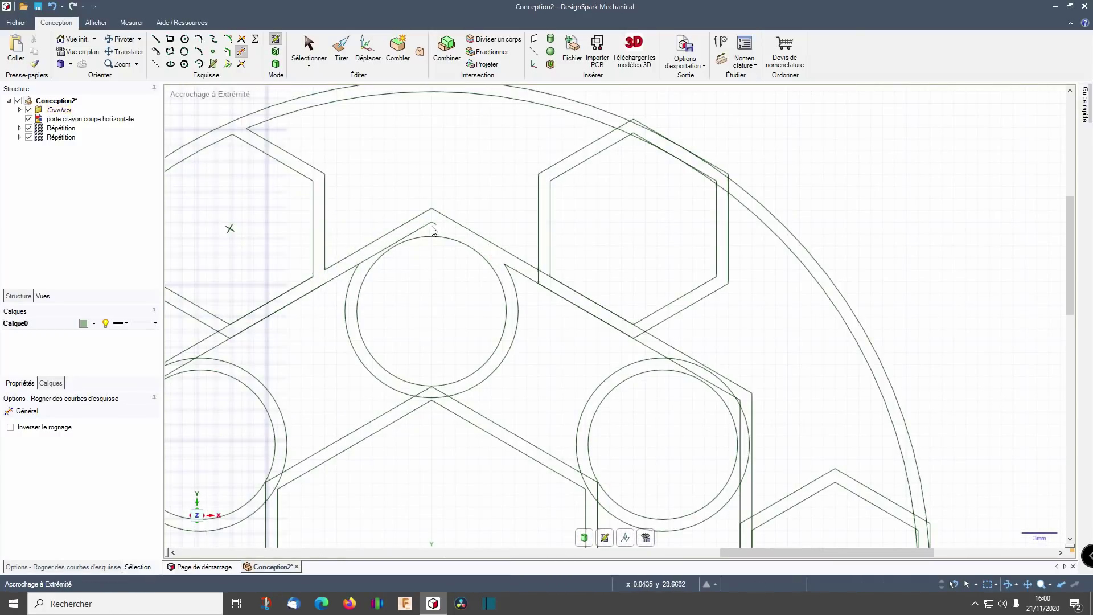
pyautogui.click(393, 244)
pyautogui.click(431, 397)
# Step: Trim the overlapping wall segments around the upper-right hexagon where it meets the outer ring and the large hexagon's wall
pyautogui.scroll(-5, 433, 394)
pyautogui.scroll(4, 541, 408)
pyautogui.click(564, 369)
pyautogui.click(507, 333)
pyautogui.click(497, 161)
pyautogui.scroll(5, 518, 177)
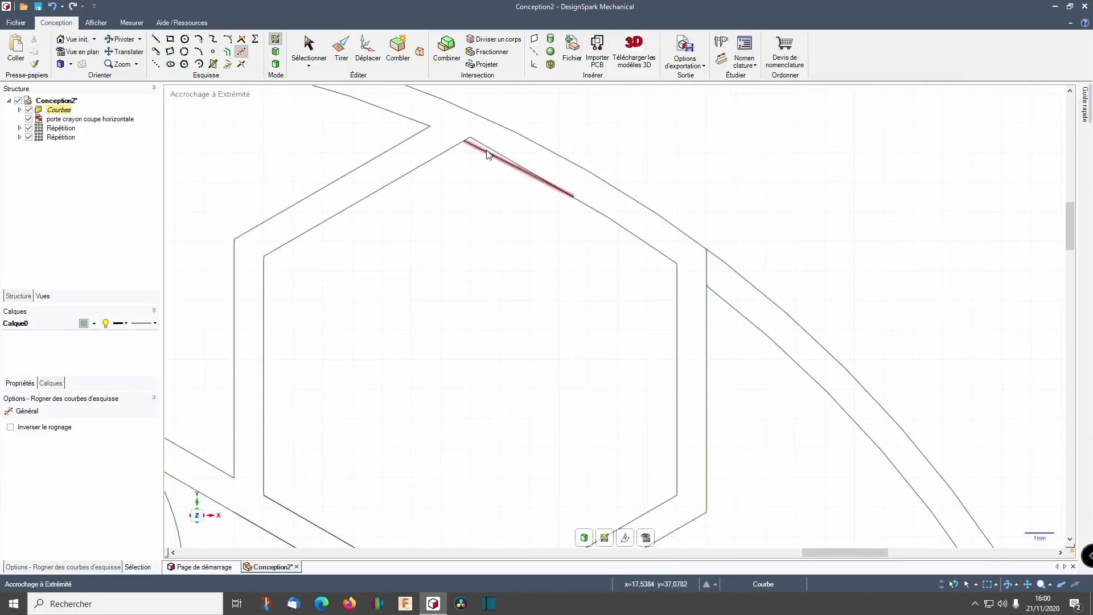
pyautogui.click(488, 152)
# Step: Trim the overlapping wall segments around the two right-hand circles and the rightmost hexagon
pyautogui.scroll(-6, 484, 151)
pyautogui.scroll(3, 476, 378)
pyautogui.click(367, 320)
pyautogui.click(515, 364)
pyautogui.click(484, 427)
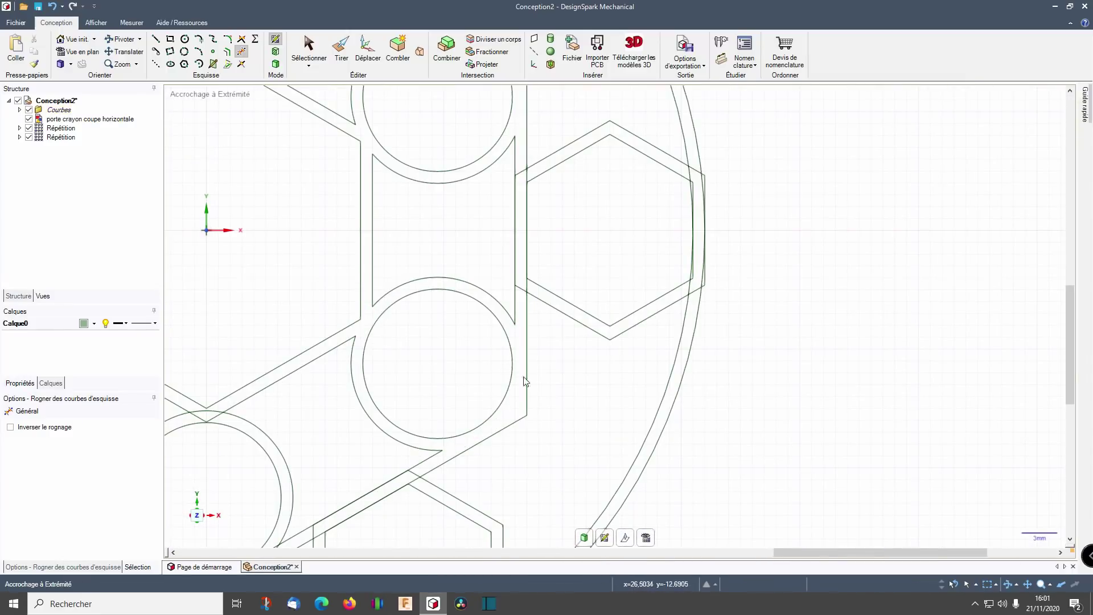
pyautogui.click(695, 170)
pyautogui.click(705, 227)
pyautogui.click(693, 193)
# Step: Trim the overlapping wall segments around the lower-right hexagon and the bottommost circle
pyautogui.scroll(-5, 690, 290)
pyautogui.scroll(8, 617, 450)
pyautogui.click(633, 274)
pyautogui.click(490, 337)
pyautogui.click(478, 376)
pyautogui.click(421, 391)
pyautogui.scroll(-7, 424, 388)
pyautogui.scroll(5, 378, 367)
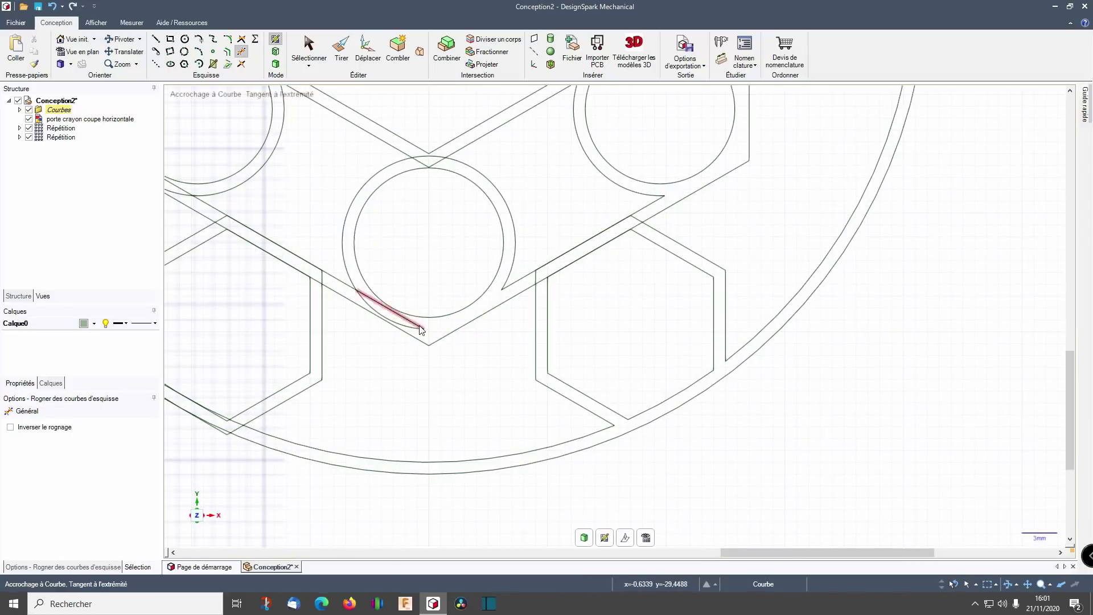
pyautogui.click(419, 327)
# Step: Trim the remaining overlaps around the lower-left hexagon and the left side of the section to match the reference image
pyautogui.scroll(-4, 659, 242)
pyautogui.scroll(4, 496, 144)
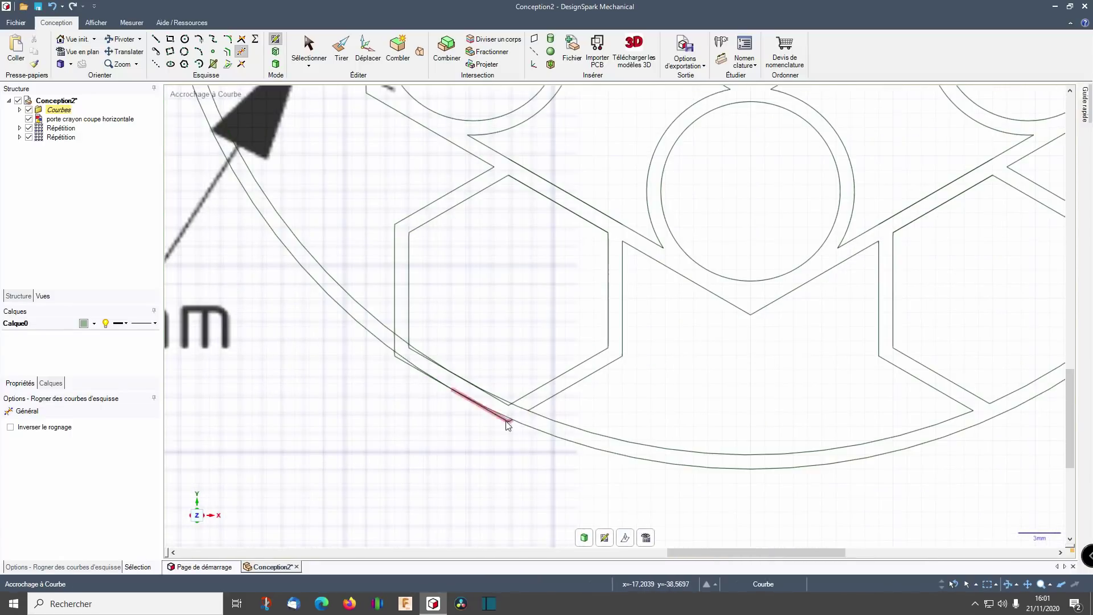
pyautogui.scroll(-3, 507, 419)
pyautogui.scroll(3, 381, 164)
pyautogui.scroll(-5, 380, 165)
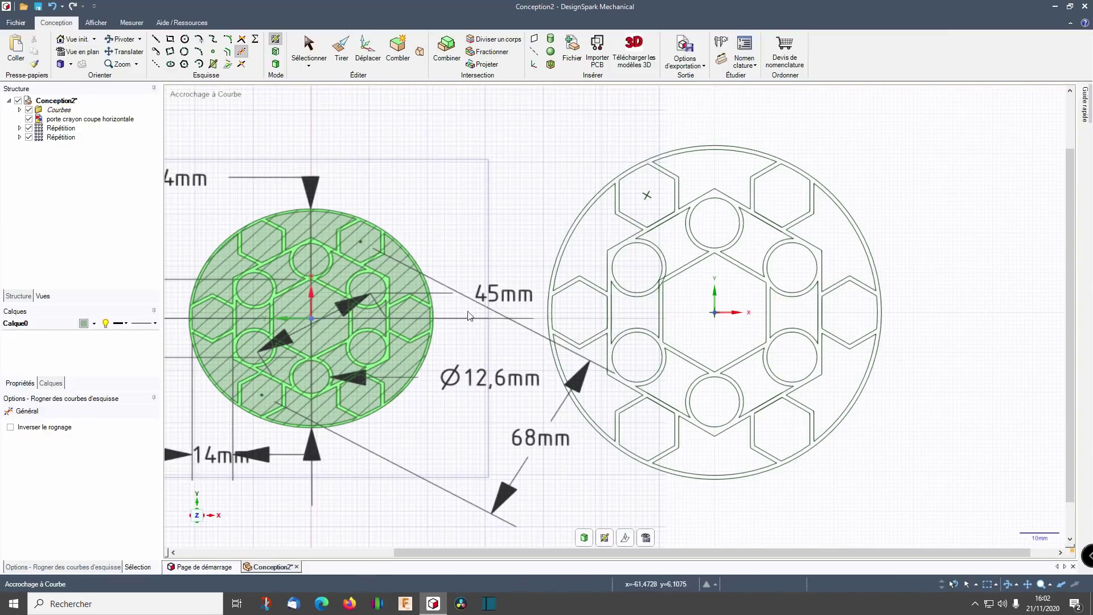
pyautogui.scroll(-1, 937, 305)
pyautogui.scroll(3, 700, 419)
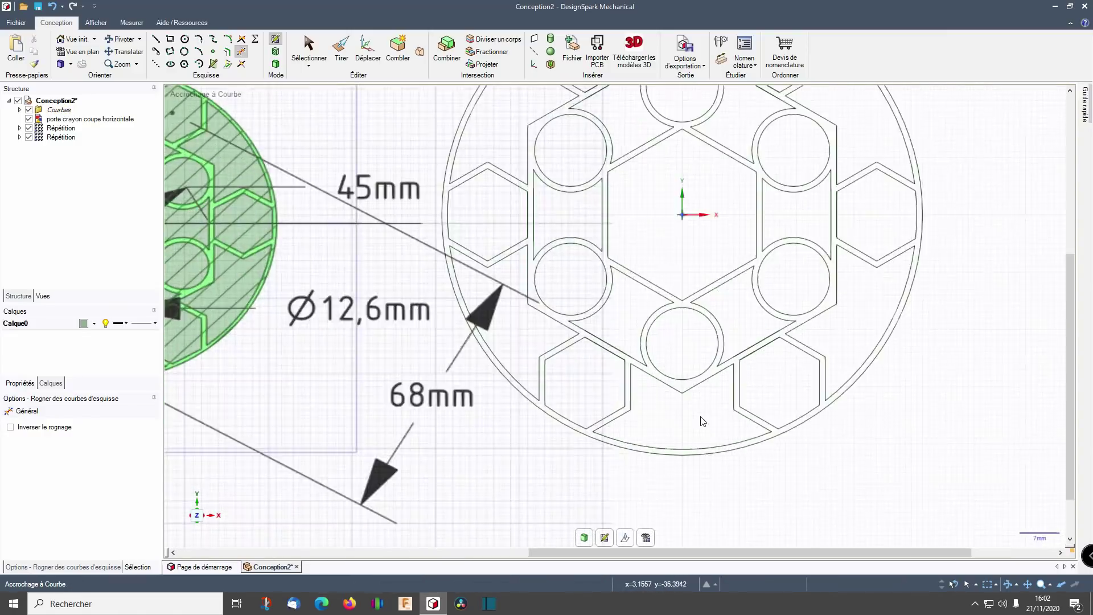
pyautogui.scroll(-5, 700, 416)
pyautogui.scroll(1, 753, 421)
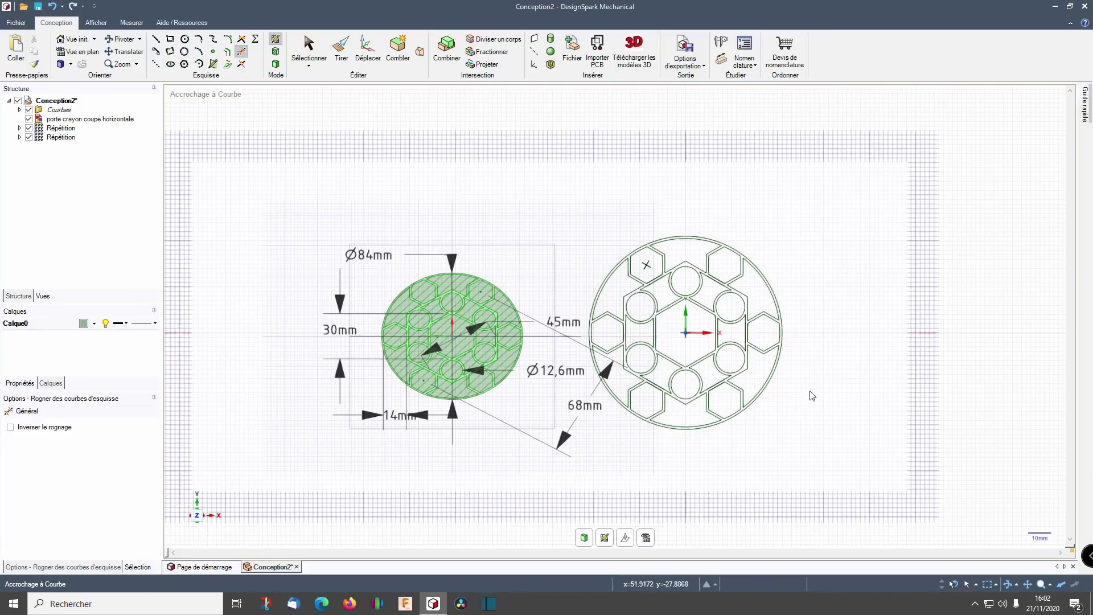
# Step: Switch to 3D mode to convert the closed sketch contours into surfaces
pyautogui.click(275, 63)
pyautogui.moveTo(542, 243)
pyautogui.mouseDown(button='middle')
pyautogui.moveTo(576, 257)
pyautogui.moveTo(596, 325)
pyautogui.moveTo(570, 333)
pyautogui.mouseUp(button='middle')
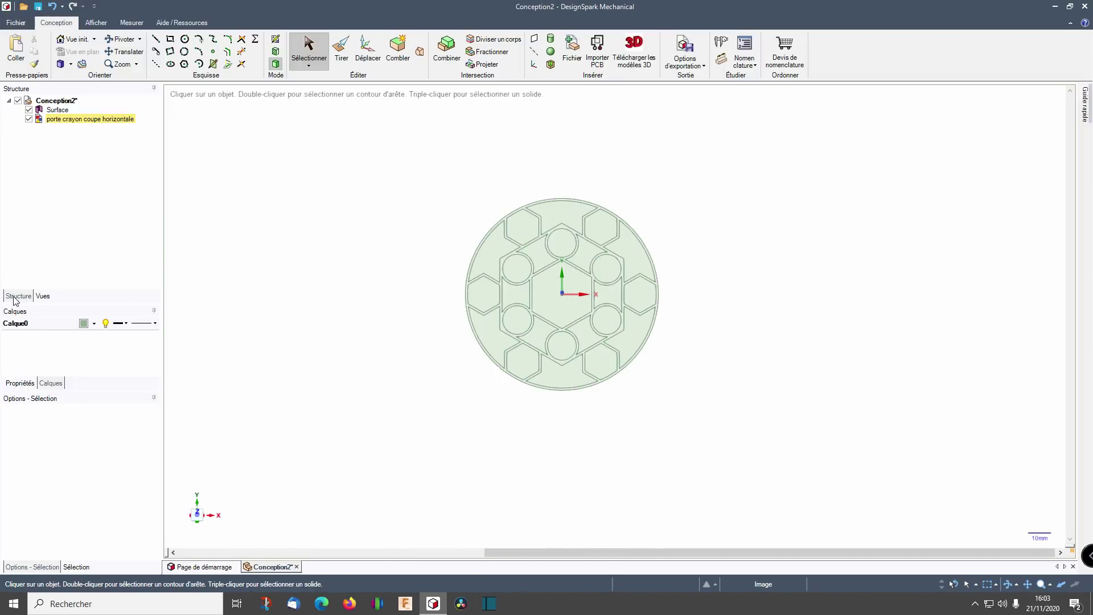
pyautogui.moveTo(417, 366); pyautogui.dragTo(378, 318, button='middle')
# Step: Select the central hexagonal face and view it in plan view and along the different coordinate axes
pyautogui.click(517, 259)
pyautogui.click(517, 260)
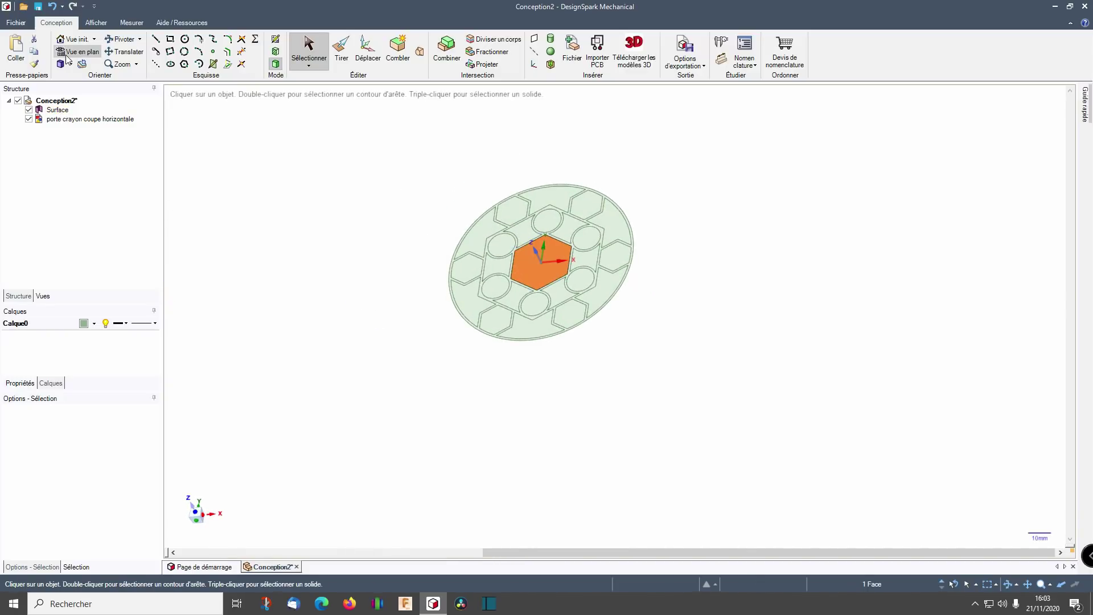
pyautogui.press('v')
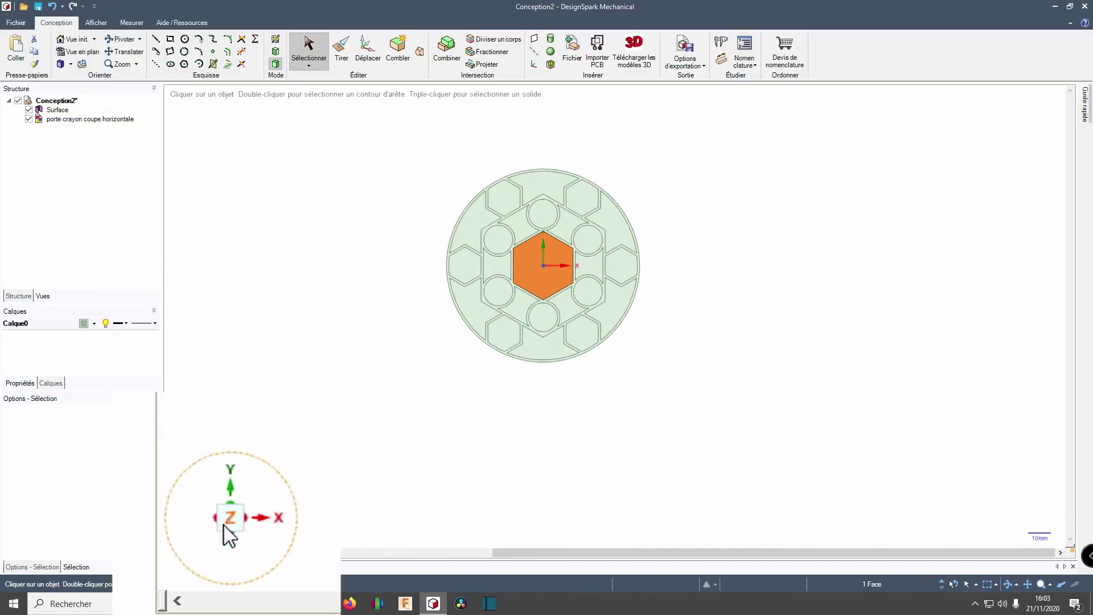
pyautogui.click(230, 534)
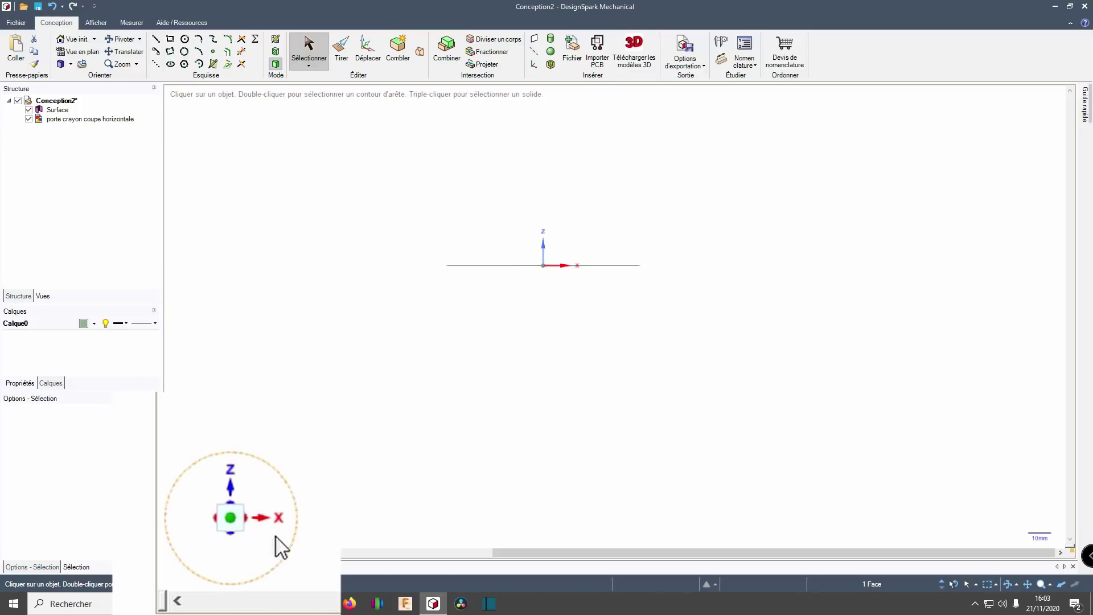
pyautogui.click(227, 481)
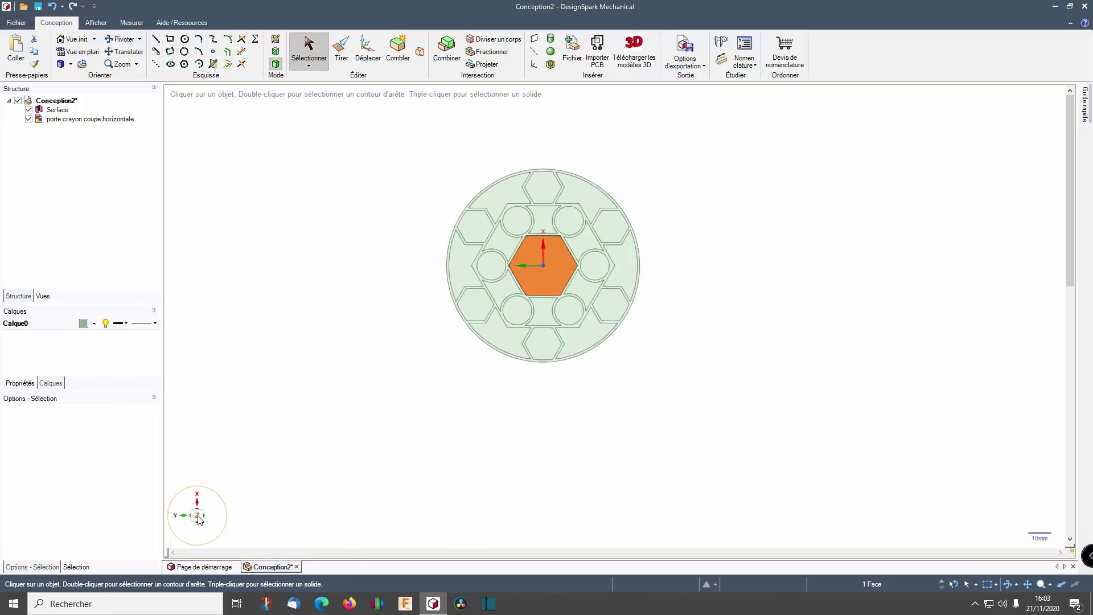
pyautogui.click(199, 522)
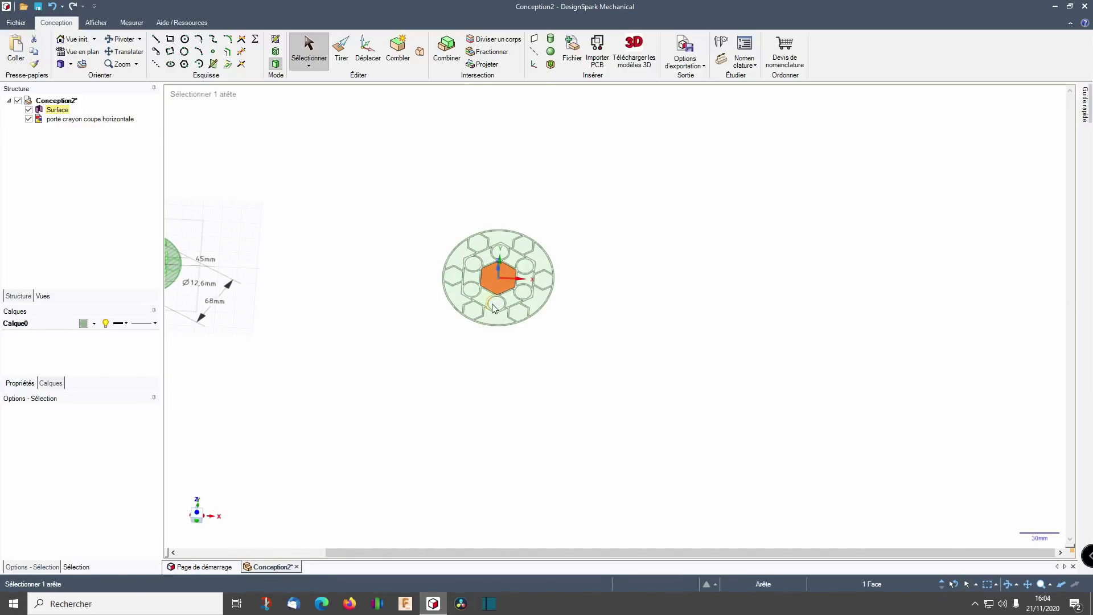
# Step: Insert a plane on the central hexagonal face and rotate it 90° about the X axis so it stands upright
pyautogui.scroll(5, 491, 282)
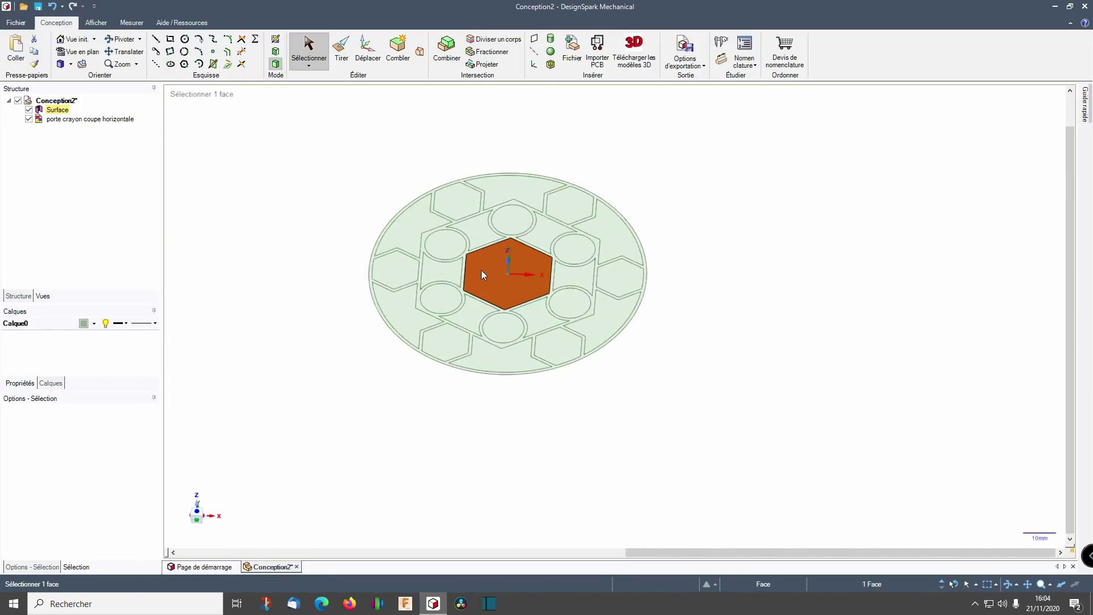
pyautogui.click(535, 39)
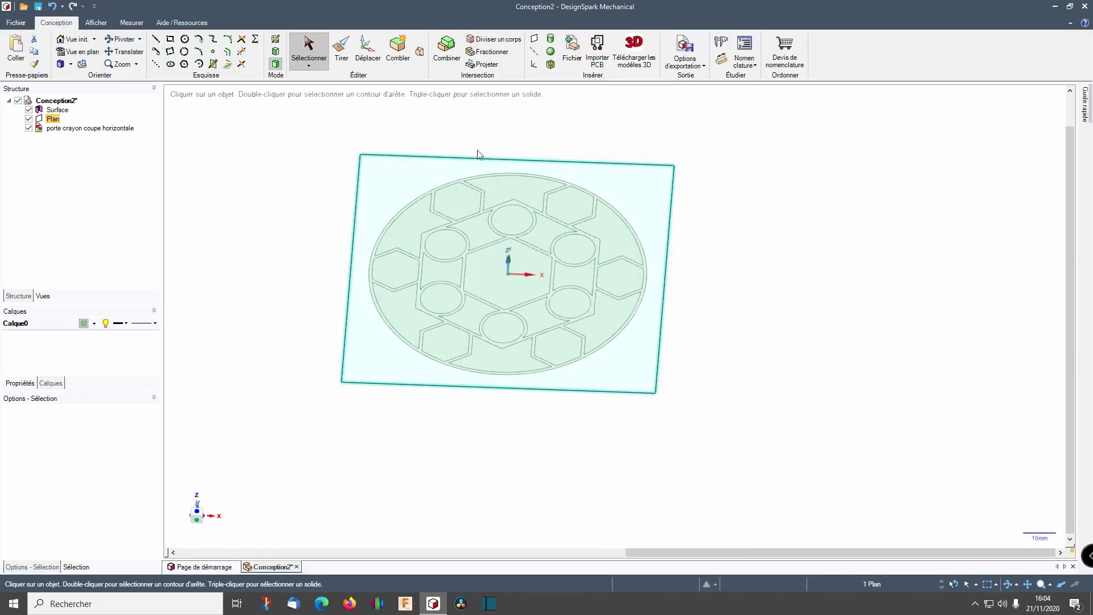
pyautogui.moveTo(486, 154); pyautogui.dragTo(571, 148, button='middle')
pyautogui.click(368, 50)
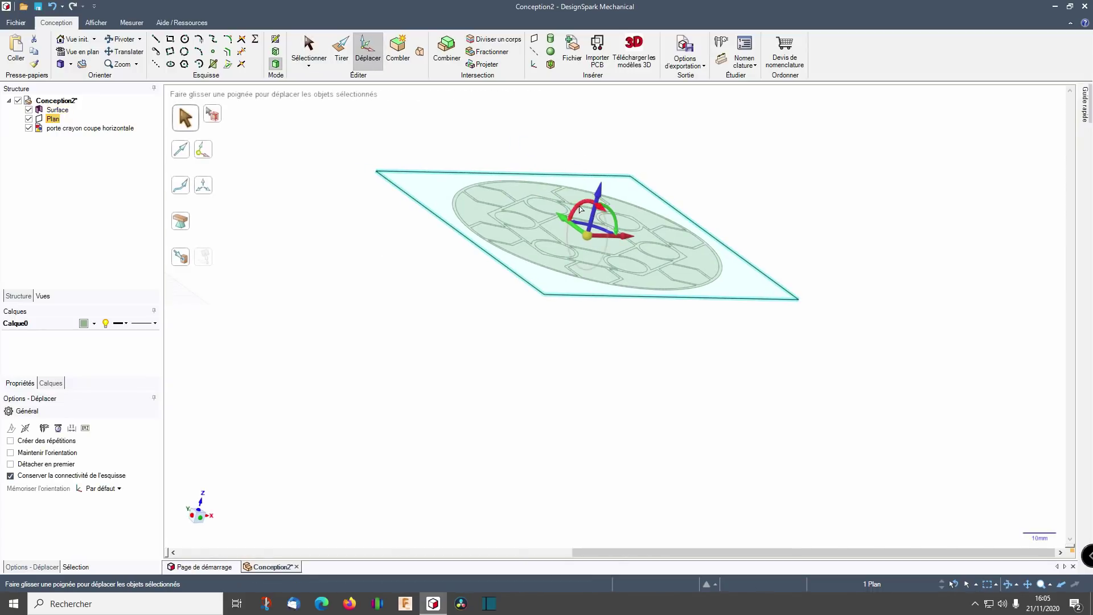
pyautogui.moveTo(580, 209); pyautogui.dragTo(607, 201)
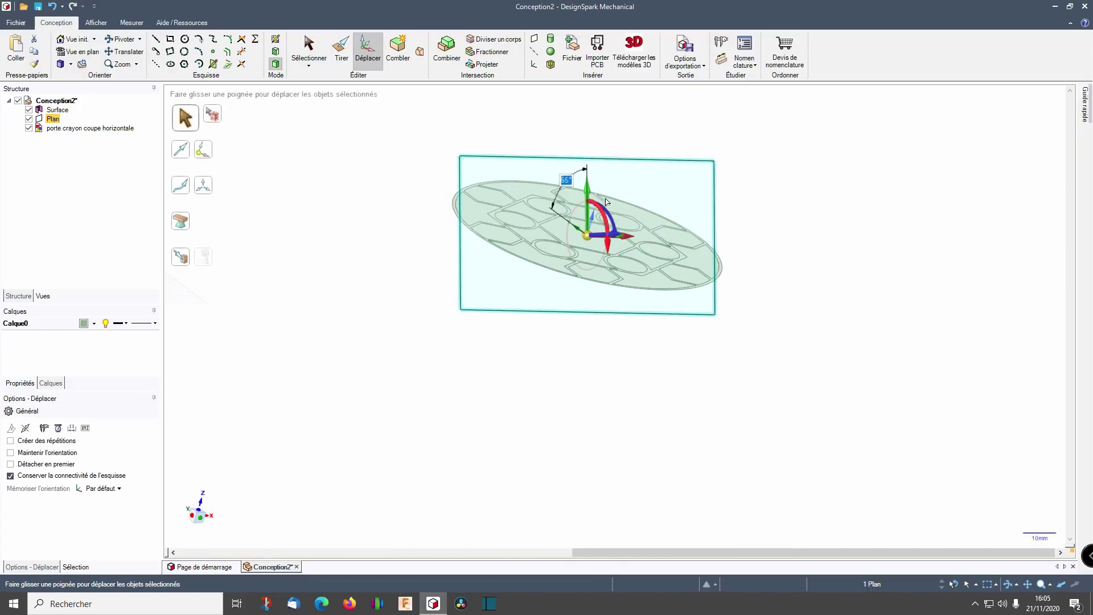
pyautogui.write('9')
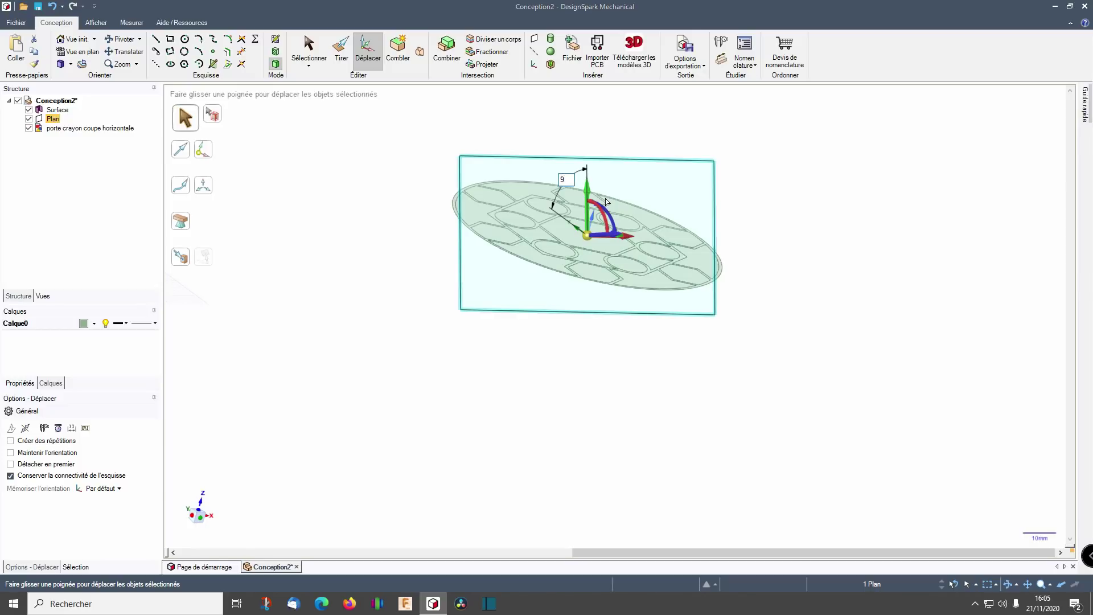
pyautogui.write('0')
pyautogui.press('Return')
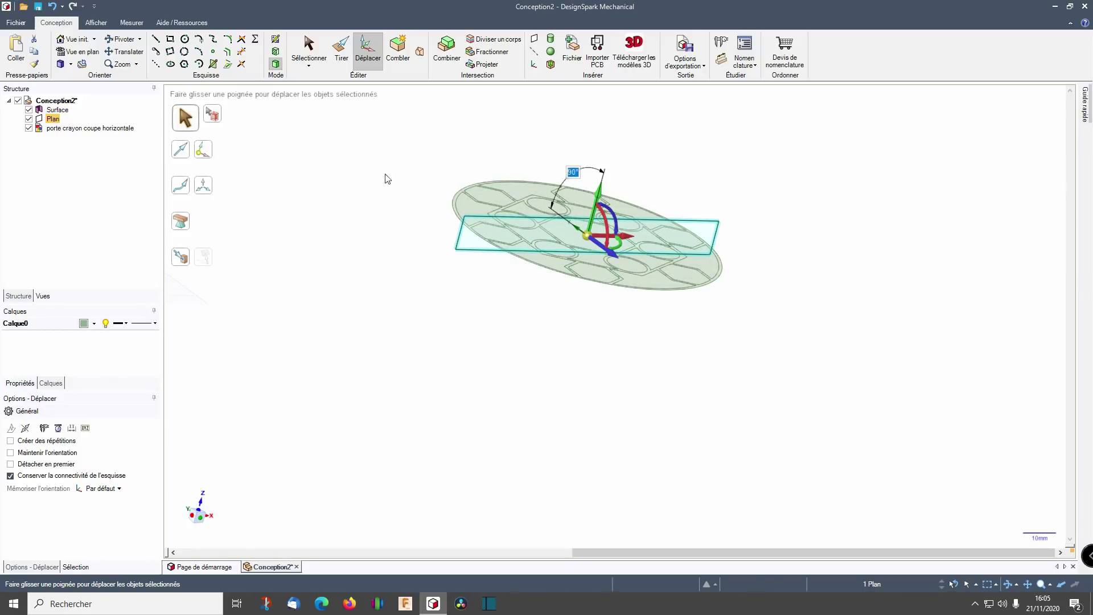
# Step: View the upright plane face-on and insert the image "porte crayon coupe verticale.png" on it
pyautogui.moveTo(383, 176); pyautogui.dragTo(374, 244, button='middle')
pyautogui.click(310, 50)
pyautogui.press('v')
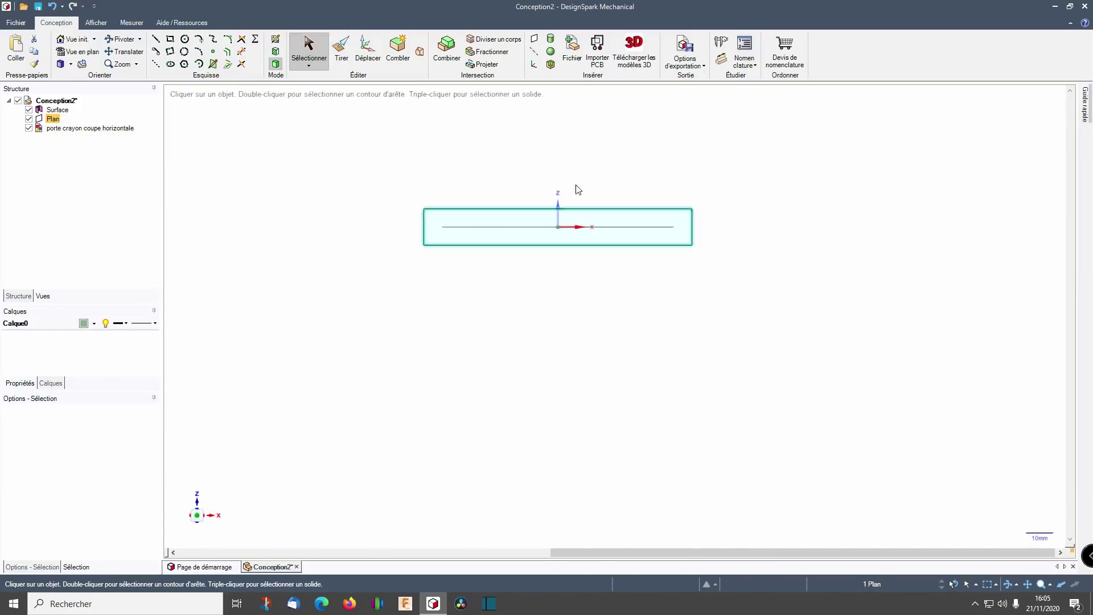
pyautogui.click(685, 51)
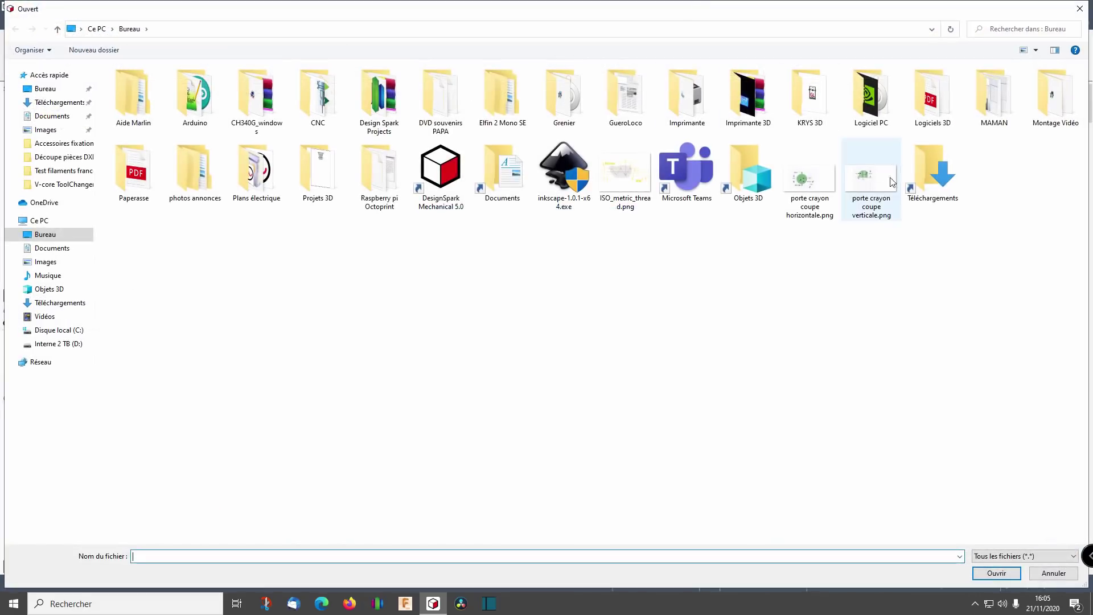
pyautogui.click(884, 190)
pyautogui.click(1002, 571)
pyautogui.click(818, 241)
pyautogui.scroll(-5, 747, 239)
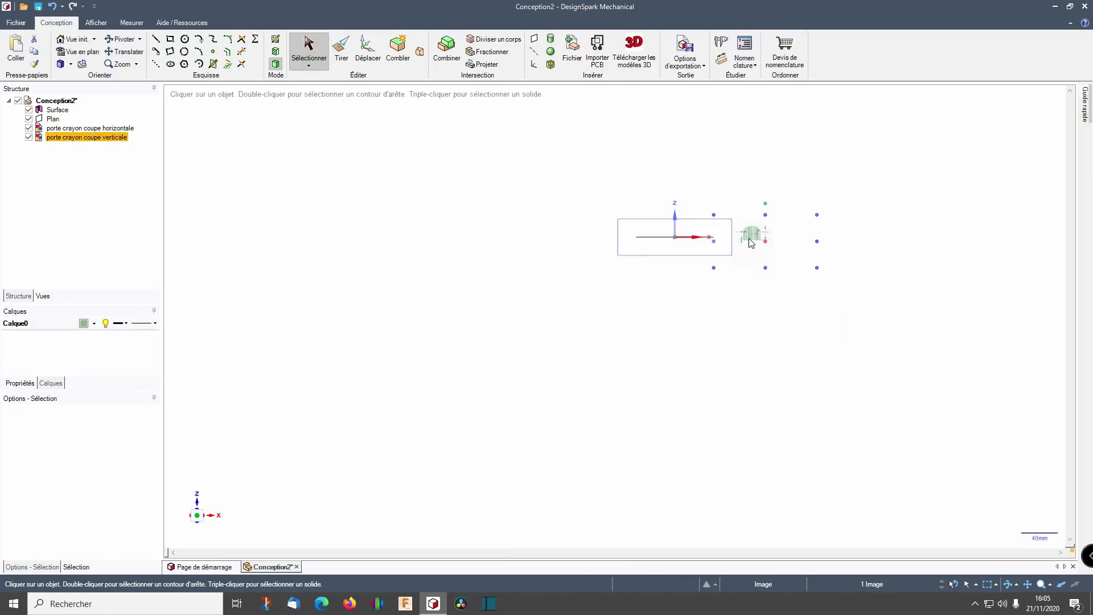
# Step: Enlarge the vertical section image and place it beside the model in the positive X direction
pyautogui.moveTo(818, 215); pyautogui.dragTo(1048, 90)
pyautogui.moveTo(841, 162); pyautogui.dragTo(728, 261)
pyautogui.moveTo(932, 189); pyautogui.dragTo(1083, 108)
pyautogui.scroll(4, 703, 188)
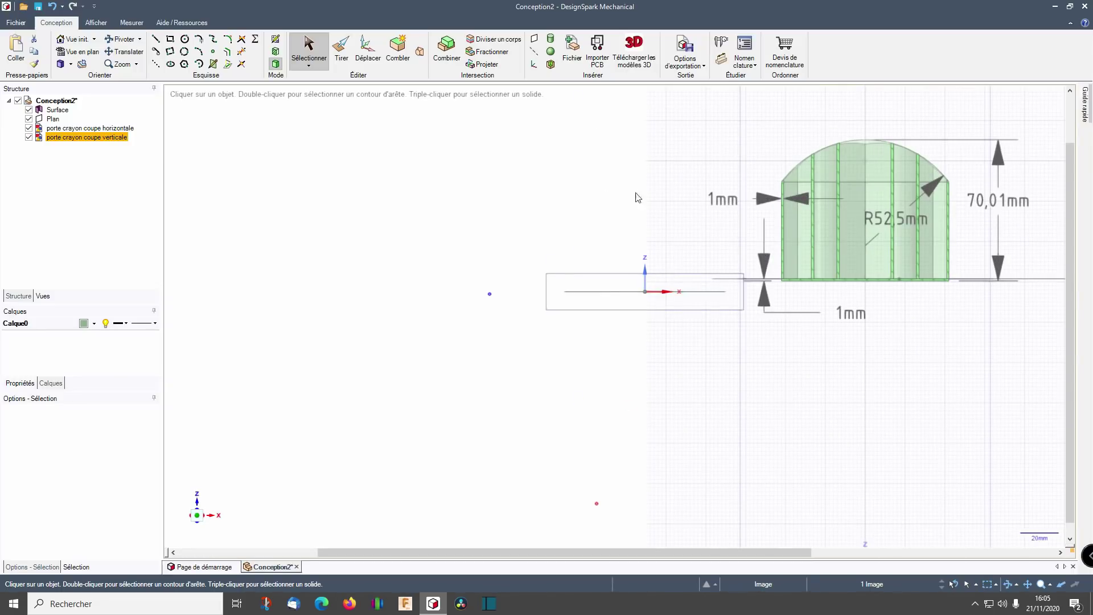
pyautogui.moveTo(818, 220); pyautogui.dragTo(1052, 259)
pyautogui.scroll(-5, 737, 251)
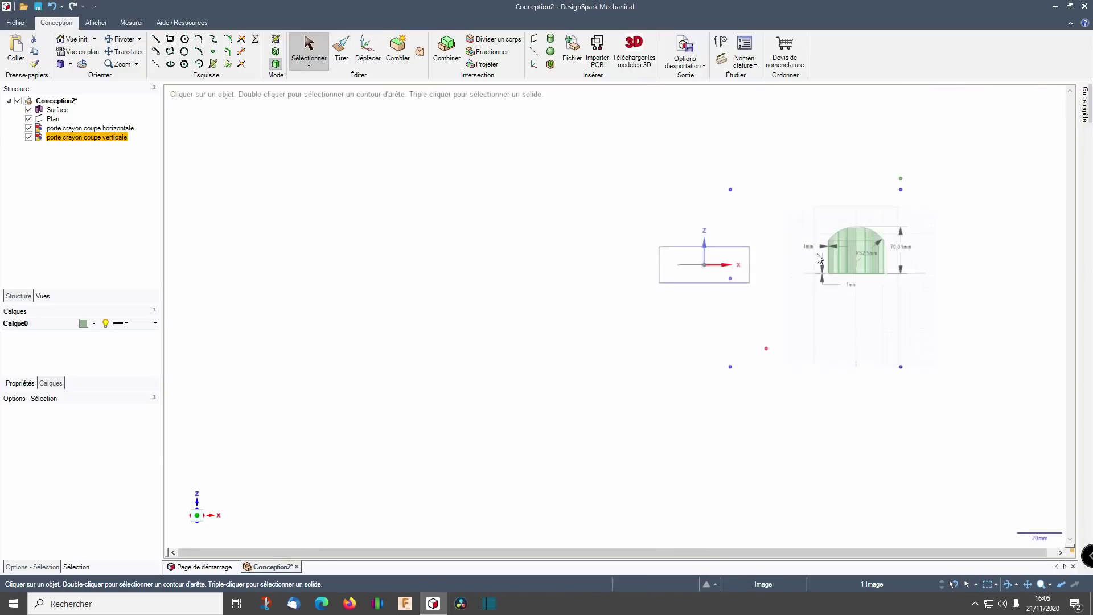
pyautogui.scroll(2, 889, 247)
pyautogui.click(515, 161)
pyautogui.click(308, 41)
# Step: Pull the section's connected wall face upward by 70 mm to form the pencil holder's walls
pyautogui.moveTo(383, 130); pyautogui.dragTo(435, 219, button='middle')
pyautogui.scroll(9, 617, 296)
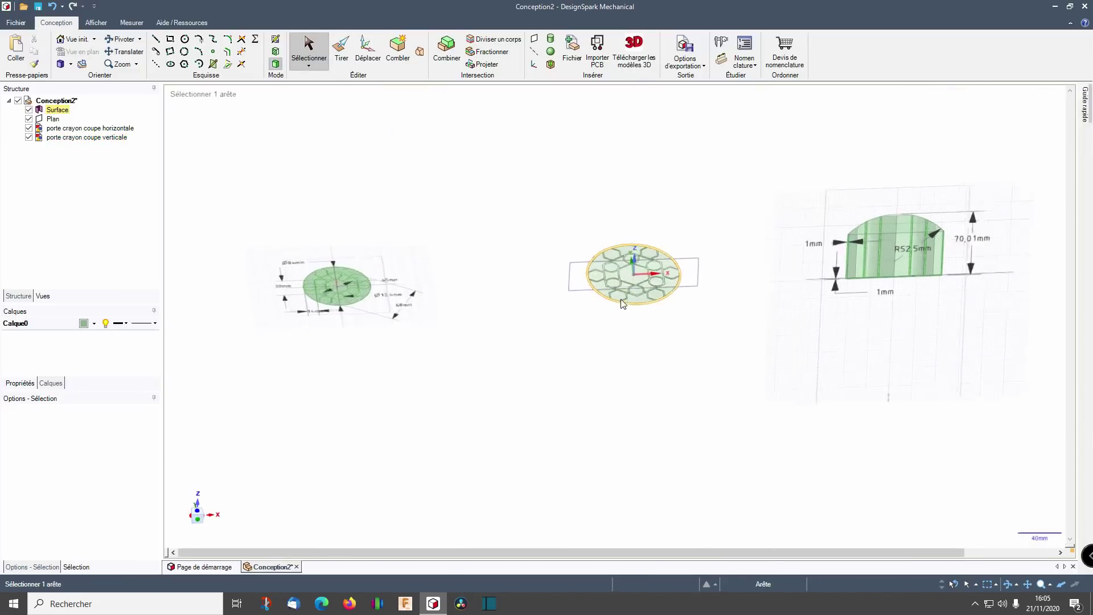
pyautogui.scroll(5, 547, 218)
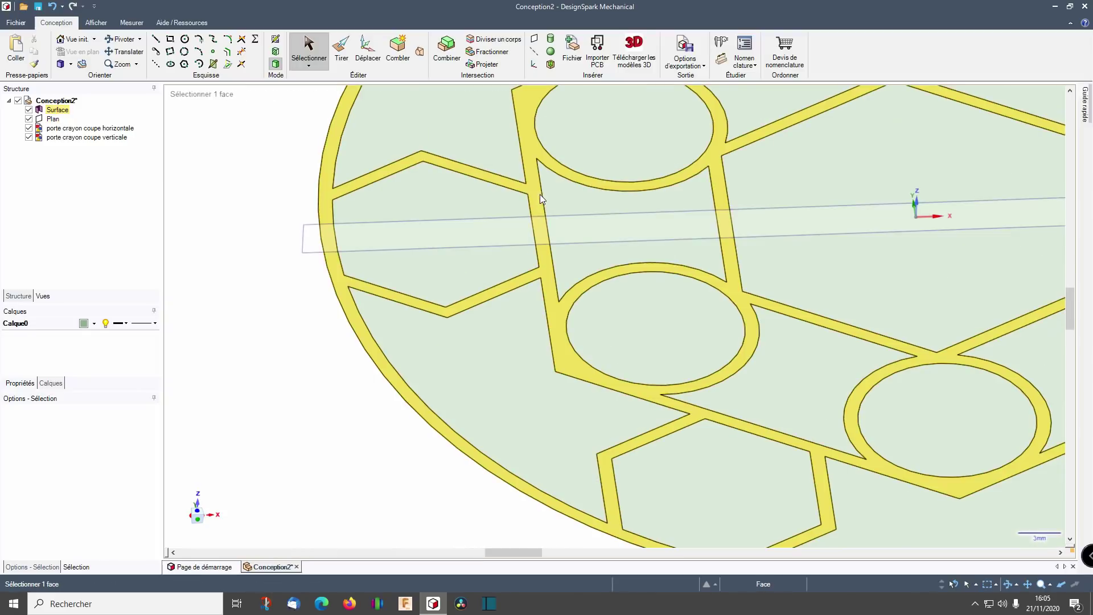
pyautogui.click(538, 195)
pyautogui.scroll(-6, 537, 193)
pyautogui.scroll(5, 520, 132)
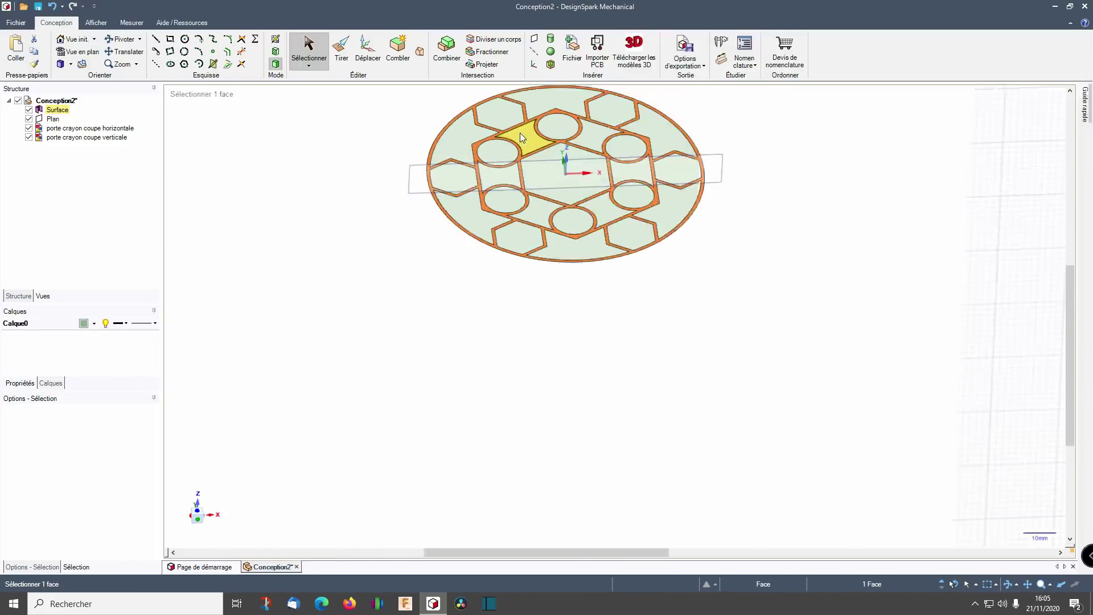
pyautogui.scroll(-6, 505, 136)
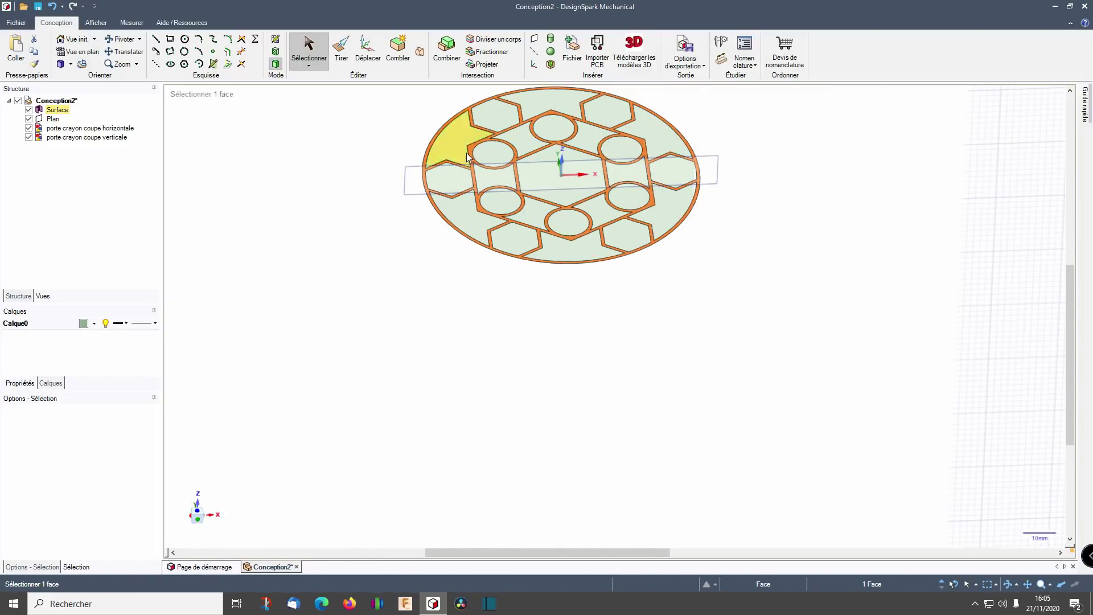
pyautogui.scroll(4, 466, 154)
pyautogui.scroll(-4, 476, 158)
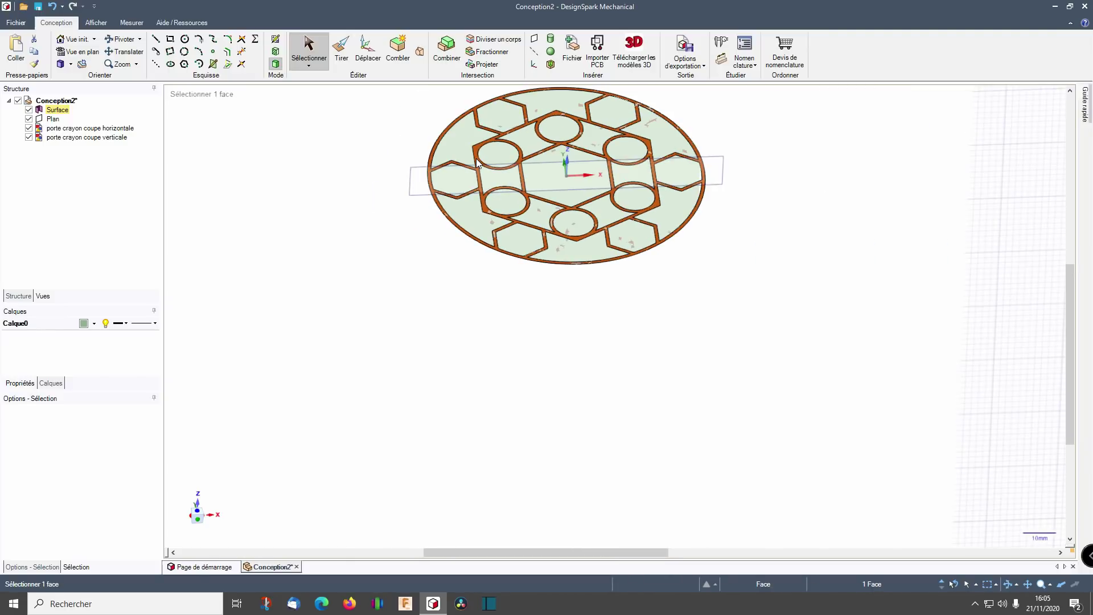
pyautogui.click(341, 50)
pyautogui.scroll(-2, 569, 171)
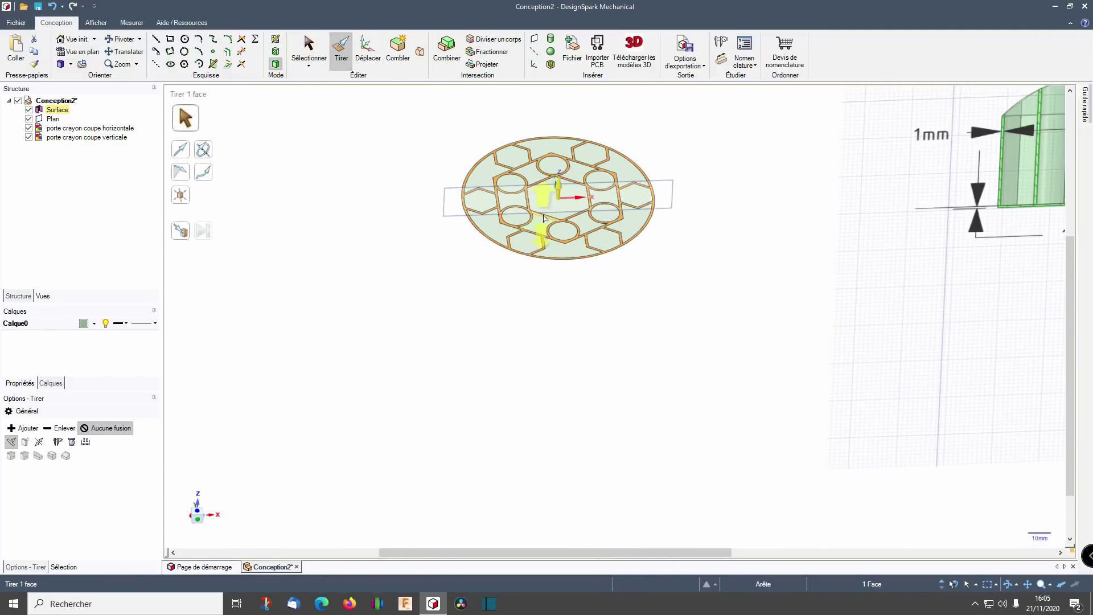
pyautogui.scroll(-3, 575, 160)
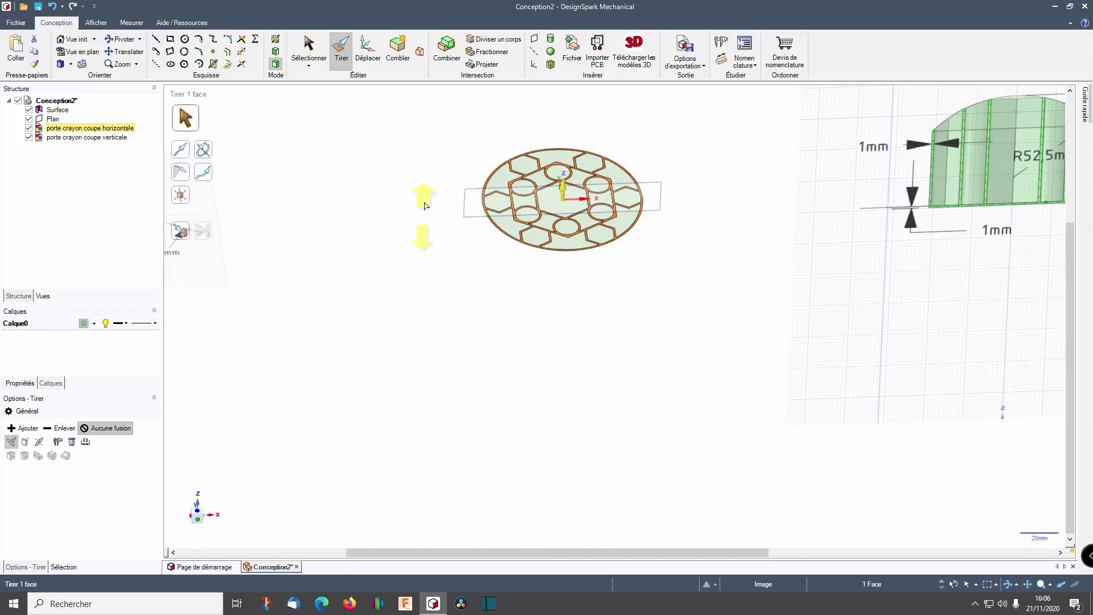
pyautogui.moveTo(425, 195); pyautogui.dragTo(431, 173)
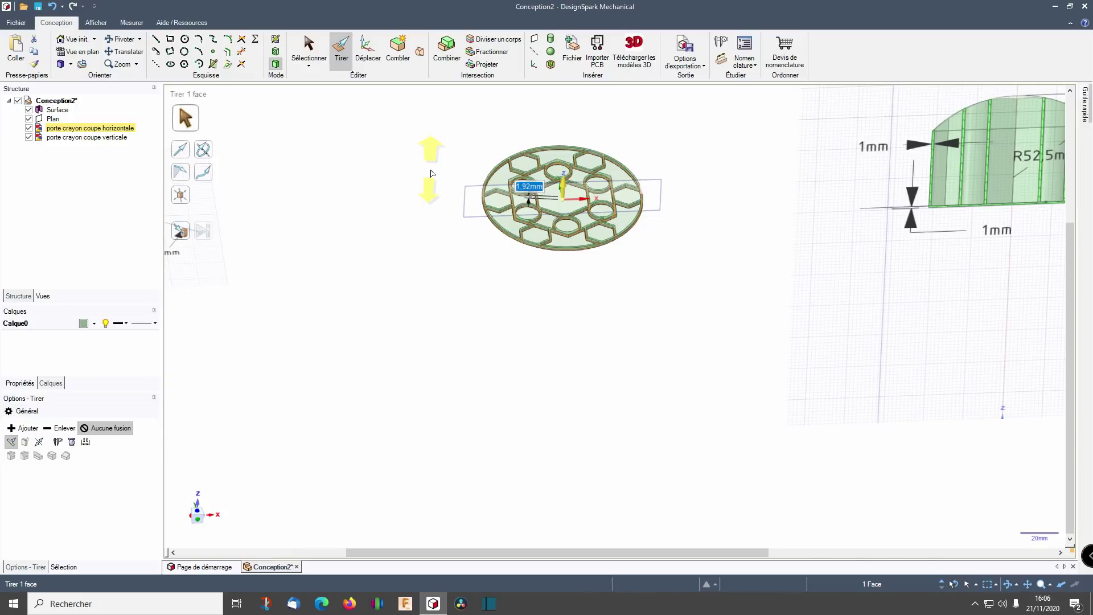
pyautogui.write('70')
pyautogui.press('Return')
pyautogui.press('Escape')
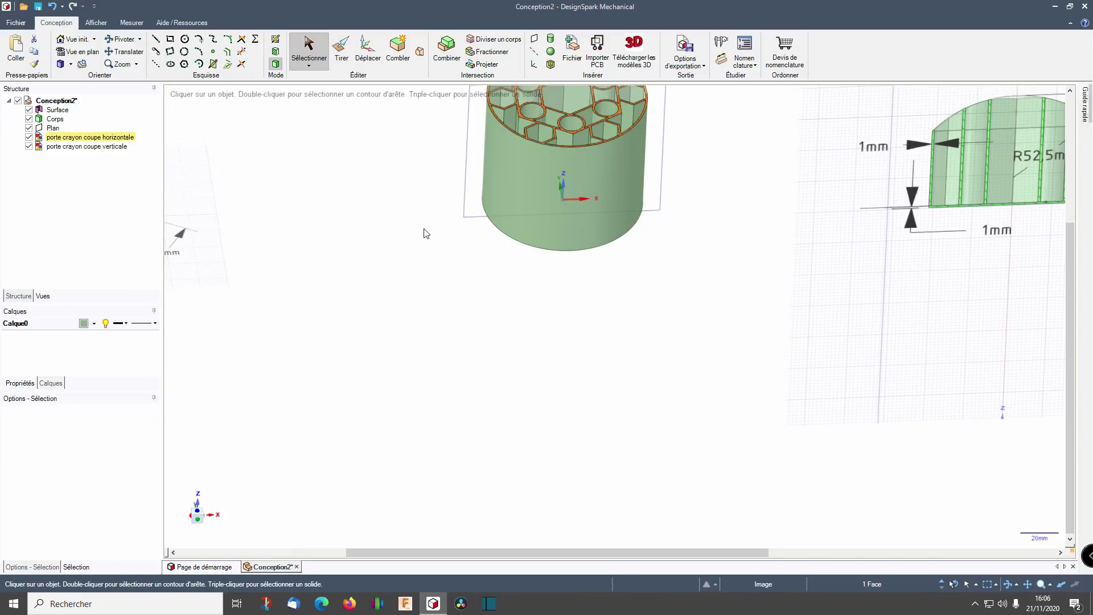
# Step: Pull all the compartment bottom faces around the central hexagon by 1 mm to give the holder its floor
pyautogui.moveTo(424, 234)
pyautogui.mouseDown(button='middle')
pyautogui.moveTo(441, 372)
pyautogui.moveTo(454, 360)
pyautogui.moveTo(434, 250)
pyautogui.mouseUp(button='middle')
pyautogui.scroll(-5, 488, 280)
pyautogui.scroll(5, 498, 203)
pyautogui.moveTo(498, 202)
pyautogui.mouseDown(button='middle')
pyautogui.moveTo(498, 296)
pyautogui.moveTo(494, 211)
pyautogui.mouseUp(button='middle')
pyautogui.click(367, 236)
pyautogui.moveTo(405, 313); pyautogui.dragTo(415, 169, button='middle')
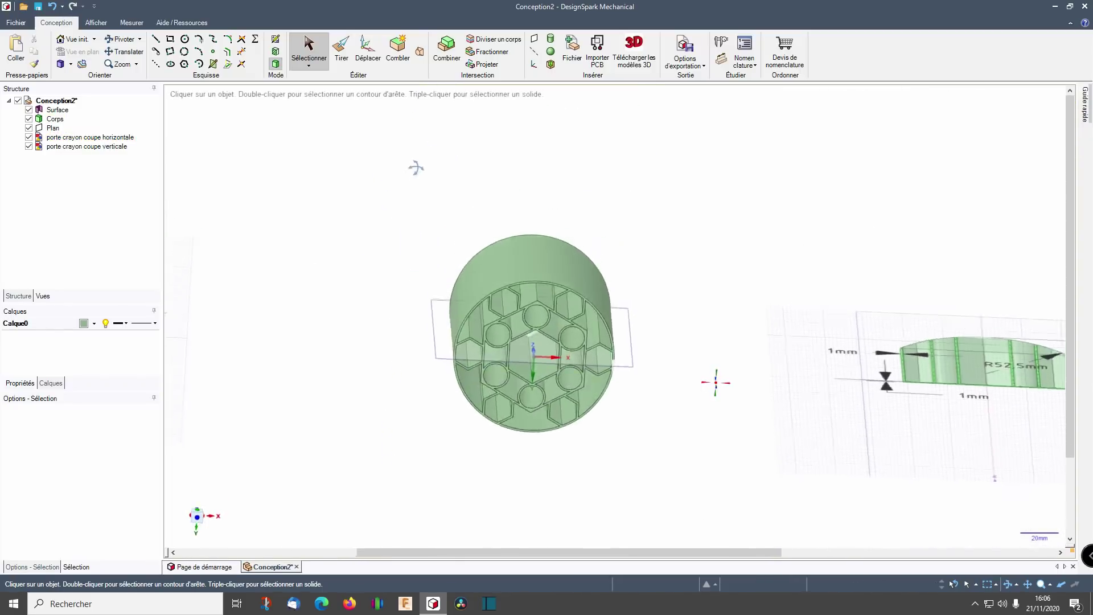
pyautogui.scroll(5, 510, 332)
pyautogui.click(490, 255)
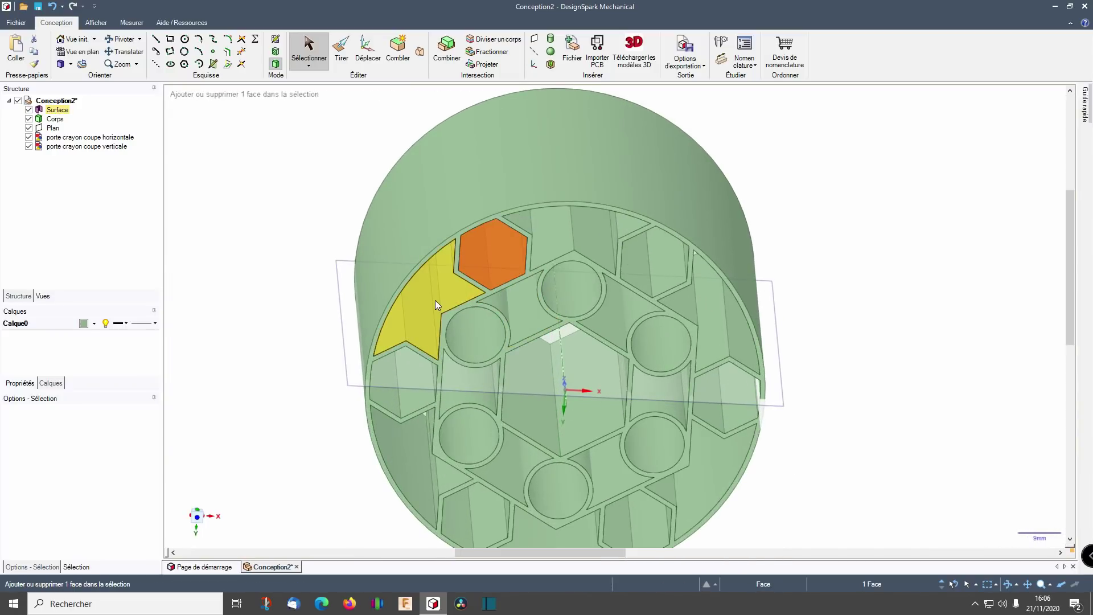
pyautogui.keyDown('ctrl'); pyautogui.click(424, 333); pyautogui.keyUp('ctrl')
pyautogui.keyDown('ctrl'); pyautogui.click(411, 367); pyautogui.keyUp('ctrl')
pyautogui.keyDown('ctrl'); pyautogui.click(472, 344); pyautogui.keyUp('ctrl')
pyautogui.keyDown('ctrl'); pyautogui.click(470, 382); pyautogui.keyUp('ctrl')
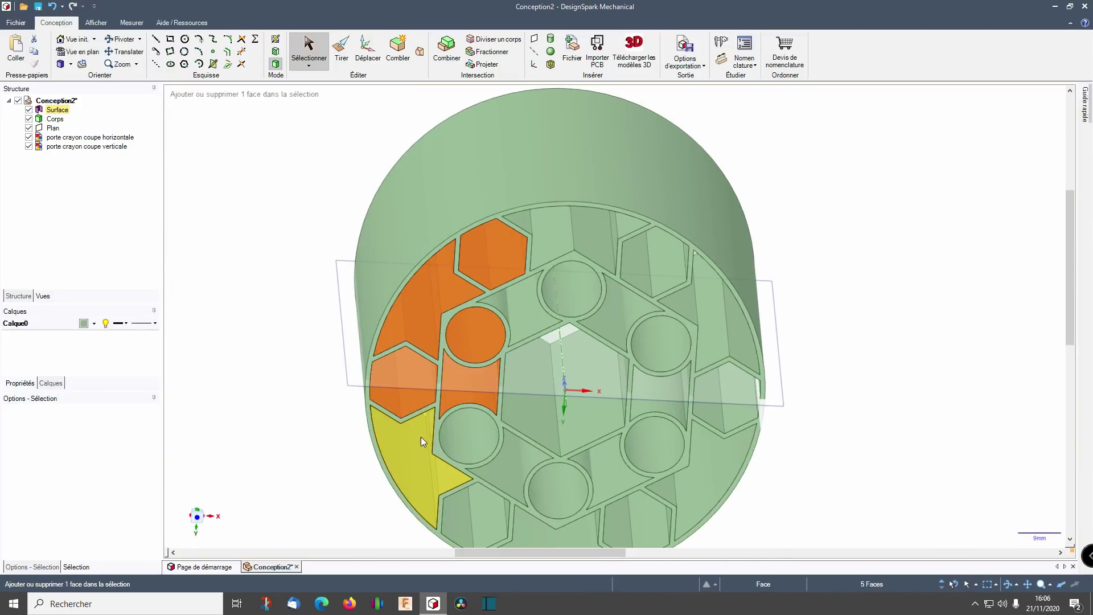
pyautogui.keyDown('ctrl'); pyautogui.click(421, 436); pyautogui.keyUp('ctrl')
pyautogui.keyDown('ctrl'); pyautogui.click(460, 449); pyautogui.keyUp('ctrl')
pyautogui.keyDown('ctrl'); pyautogui.click(473, 499); pyautogui.keyUp('ctrl')
pyautogui.keyDown('ctrl'); pyautogui.click(502, 468); pyautogui.keyUp('ctrl')
pyautogui.keyDown('ctrl'); pyautogui.click(555, 494); pyautogui.keyUp('ctrl')
pyautogui.keyDown('ctrl'); pyautogui.click(563, 532); pyautogui.keyUp('ctrl')
pyautogui.keyDown('ctrl'); pyautogui.click(629, 515); pyautogui.keyUp('ctrl')
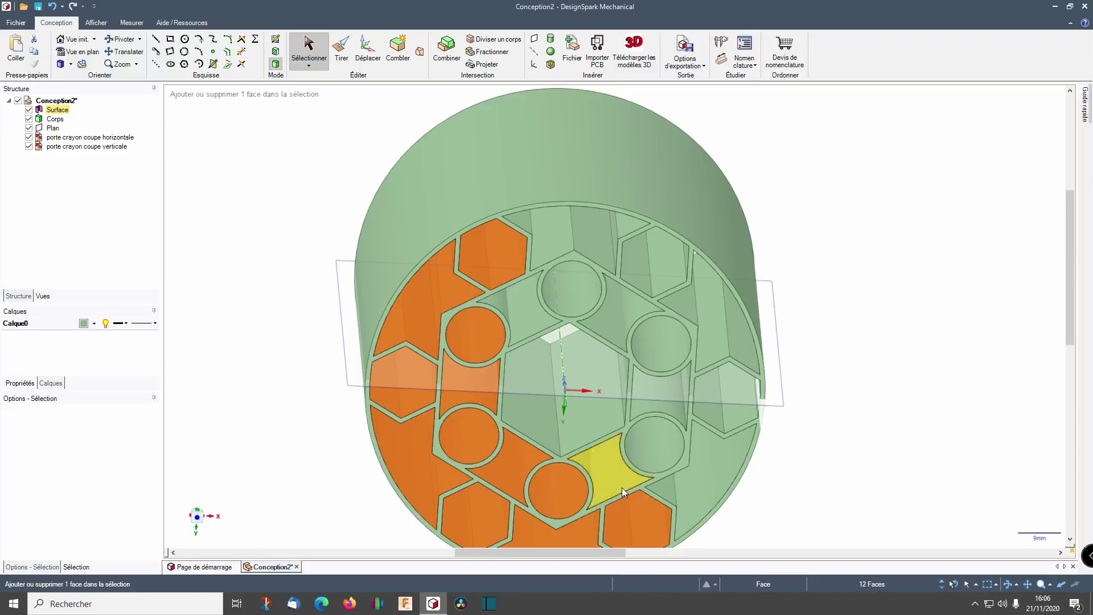
pyautogui.keyDown('ctrl'); pyautogui.click(622, 484); pyautogui.keyUp('ctrl')
pyautogui.keyDown('ctrl'); pyautogui.click(692, 484); pyautogui.keyUp('ctrl')
pyautogui.keyDown('ctrl'); pyautogui.click(671, 450); pyautogui.keyUp('ctrl')
pyautogui.keyDown('ctrl'); pyautogui.click(731, 417); pyautogui.keyUp('ctrl')
pyautogui.keyDown('ctrl'); pyautogui.click(675, 394); pyautogui.keyUp('ctrl')
pyautogui.keyDown('ctrl'); pyautogui.click(665, 347); pyautogui.keyUp('ctrl')
pyautogui.keyDown('ctrl'); pyautogui.click(703, 319); pyautogui.keyUp('ctrl')
pyautogui.keyDown('ctrl'); pyautogui.click(654, 268); pyautogui.keyUp('ctrl')
pyautogui.keyDown('ctrl'); pyautogui.click(595, 239); pyautogui.keyUp('ctrl')
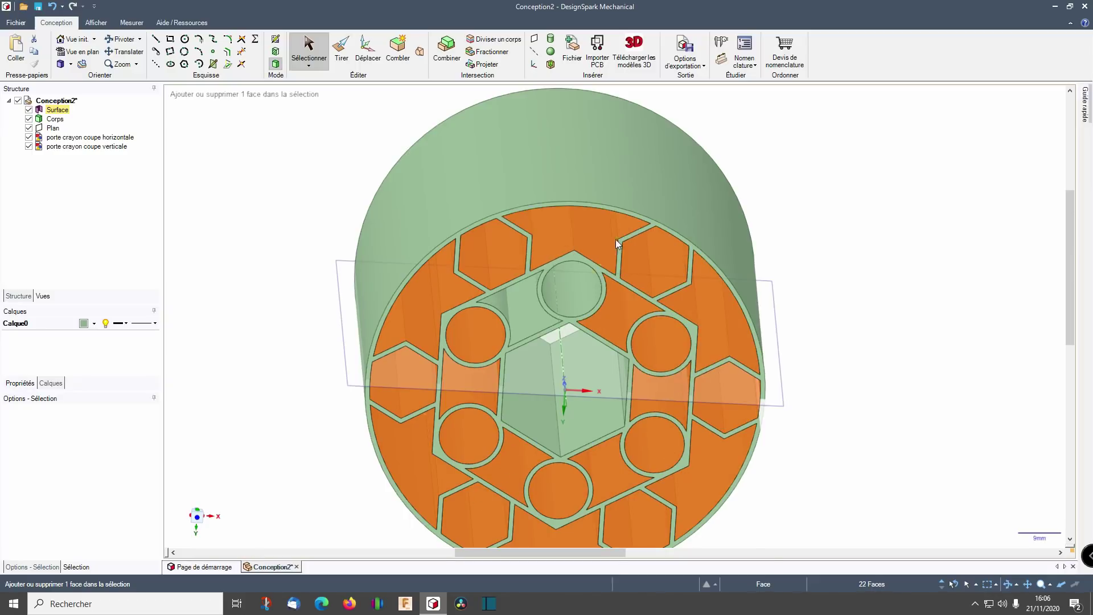
pyautogui.moveTo(618, 358); pyautogui.dragTo(630, 423, button='middle')
pyautogui.scroll(-3, 631, 422)
pyautogui.scroll(2, 670, 397)
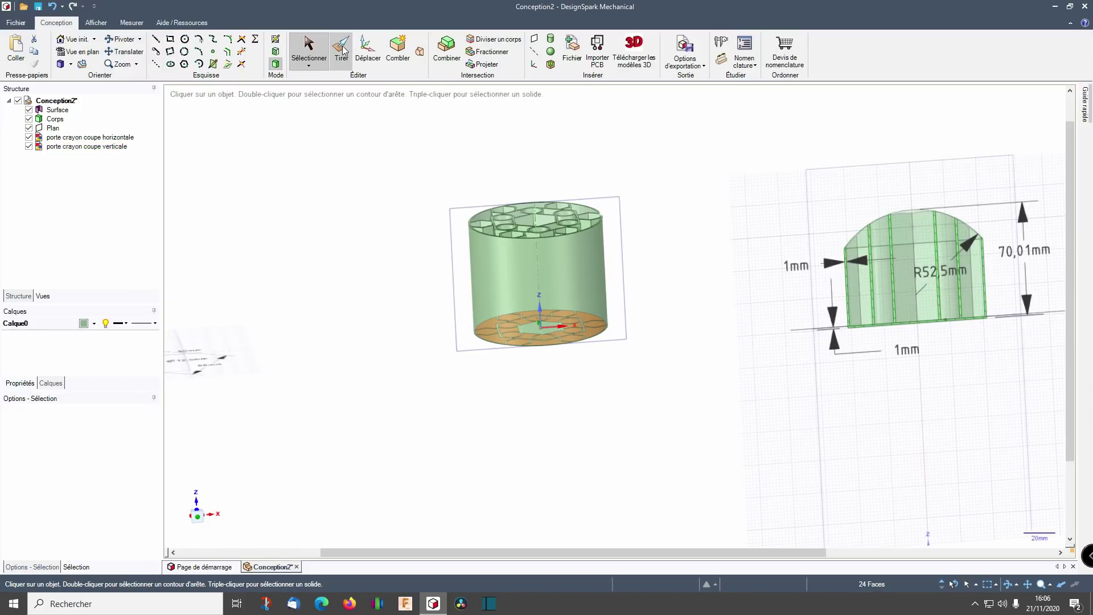
pyautogui.press('p')
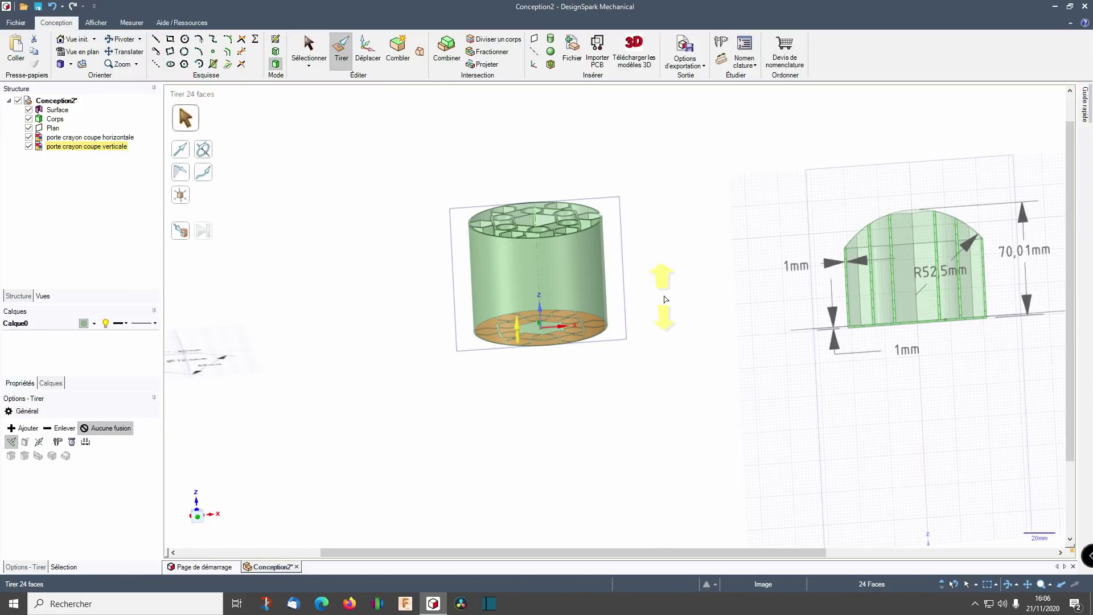
pyautogui.press('space')
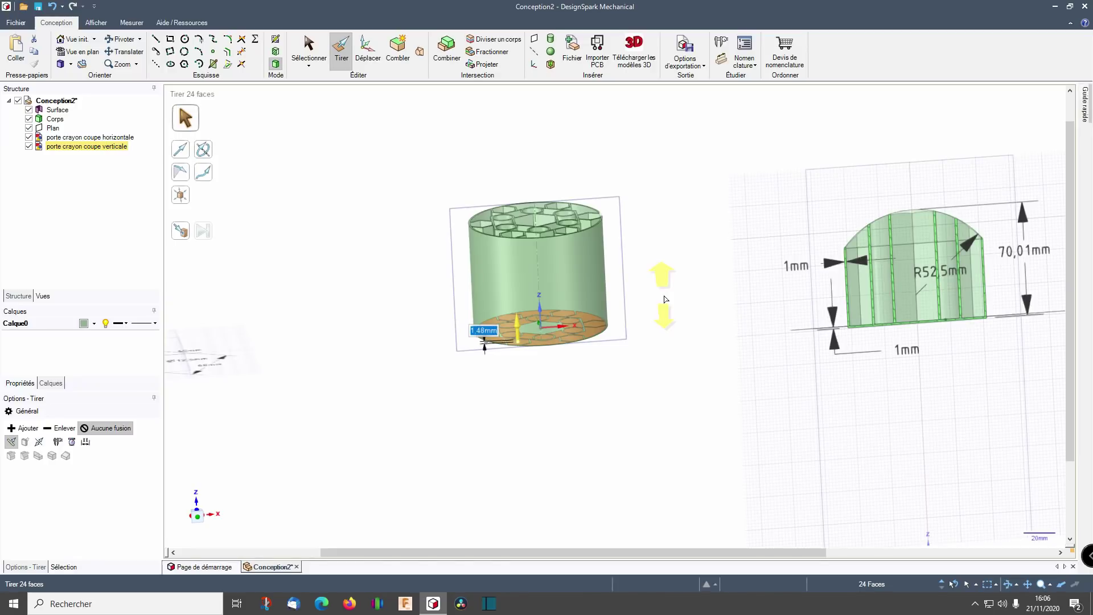
pyautogui.write('1')
pyautogui.press('Return')
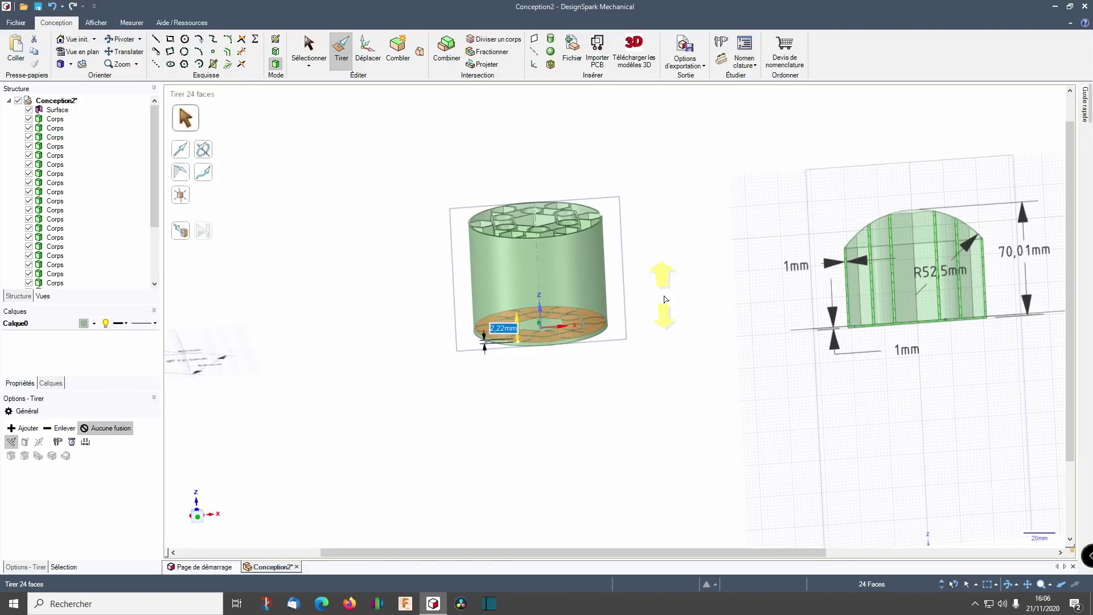
pyautogui.press('Escape')
# Step: Combine the 1 mm compartment bottoms with the outer wall body to merge them into one solid
pyautogui.scroll(-4, 388, 239)
pyautogui.scroll(3, 385, 239)
pyautogui.moveTo(385, 239); pyautogui.dragTo(421, 284, button='middle')
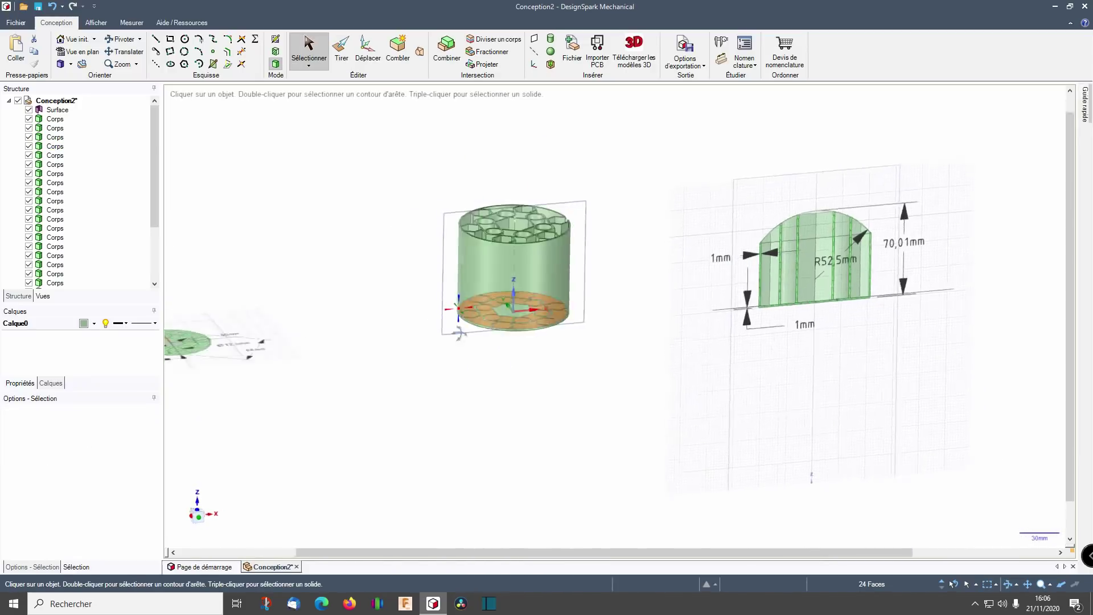
pyautogui.click(370, 296)
pyautogui.scroll(2, 513, 293)
pyautogui.moveTo(494, 294); pyautogui.dragTo(490, 187, button='middle')
pyautogui.click(450, 52)
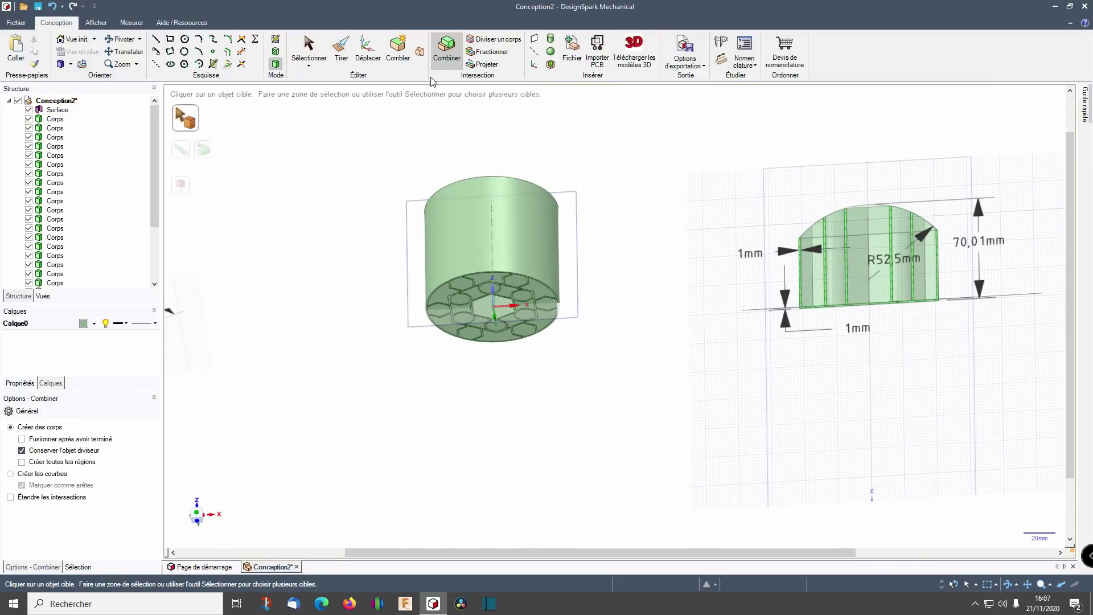
pyautogui.click(476, 232)
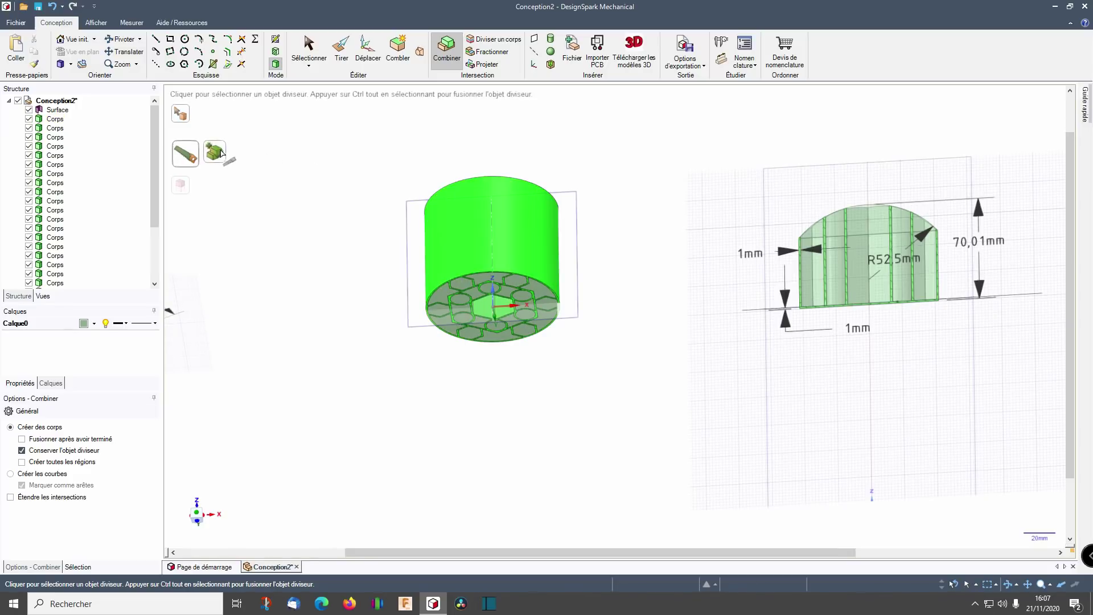
pyautogui.scroll(3, 466, 369)
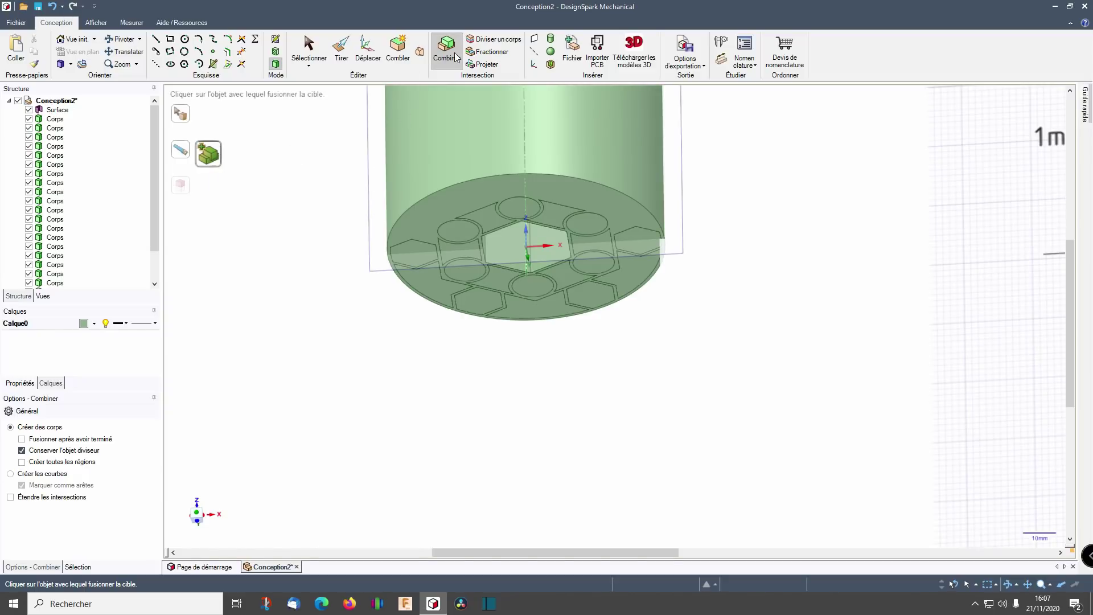
pyautogui.click(445, 137)
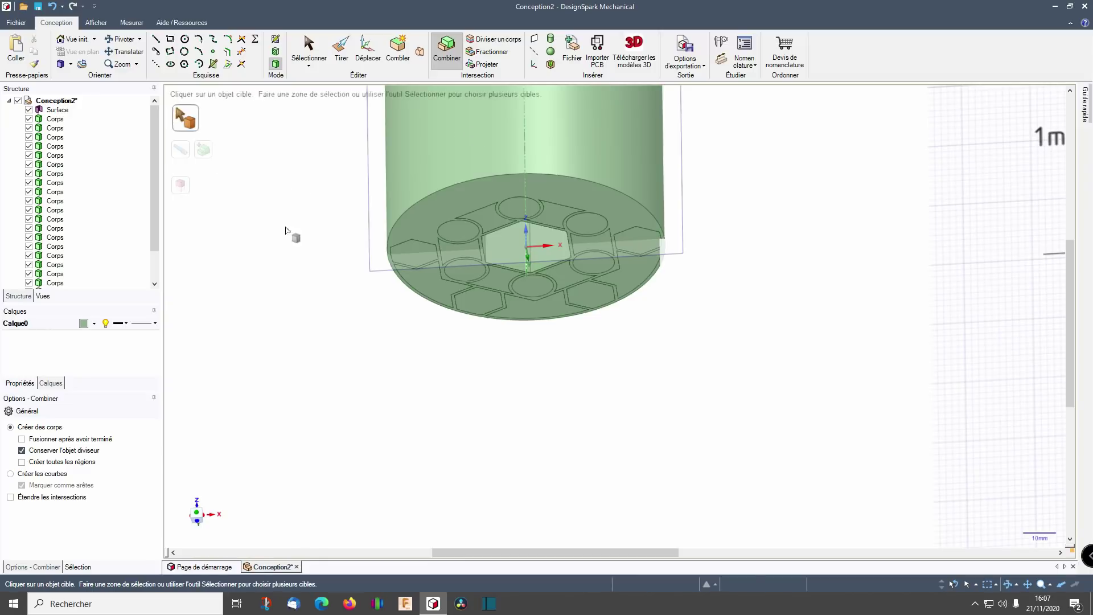
pyautogui.click(445, 139)
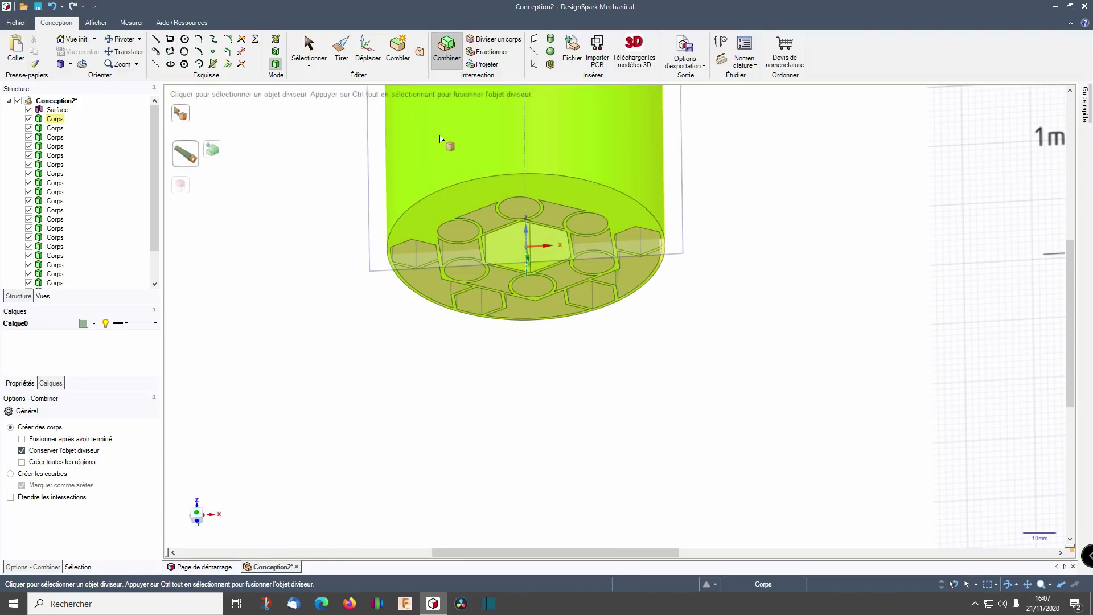
pyautogui.click(216, 153)
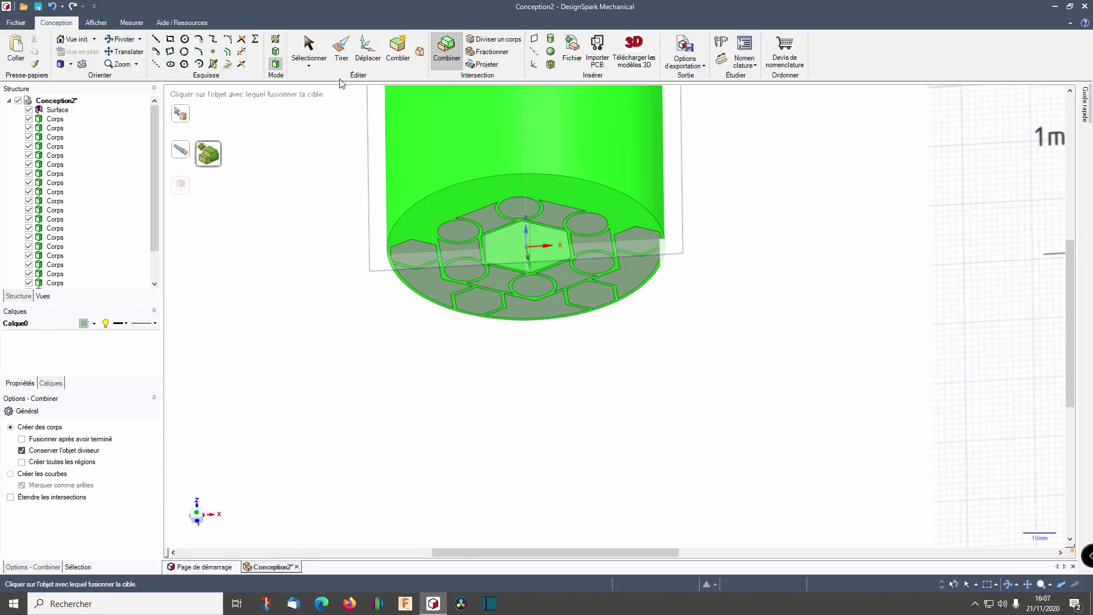
pyautogui.click(637, 248)
pyautogui.click(639, 287)
pyautogui.click(605, 294)
pyautogui.click(538, 311)
pyautogui.click(483, 303)
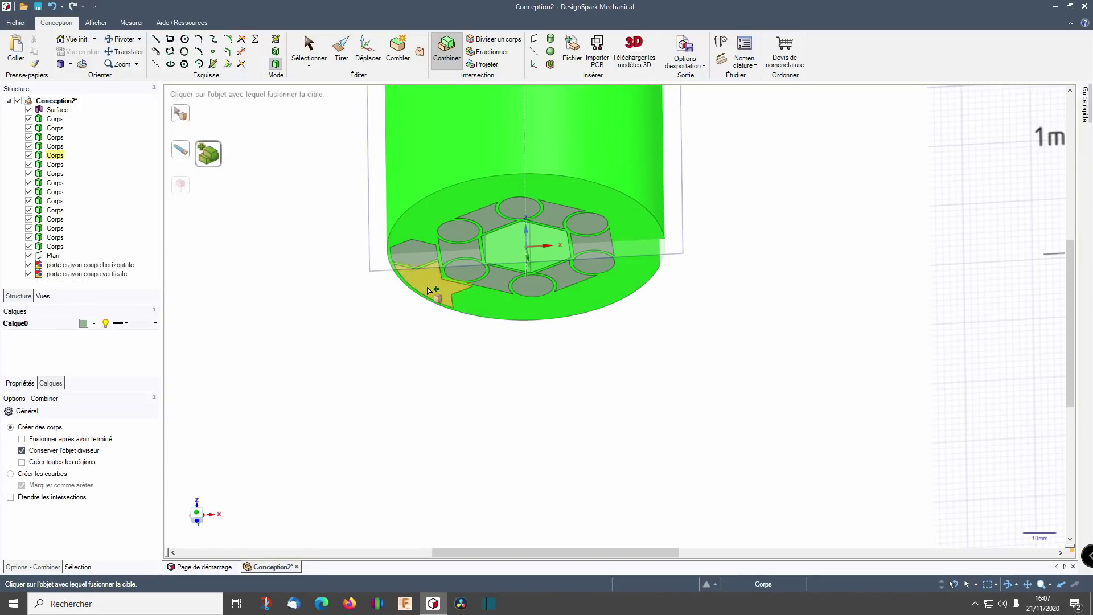
pyautogui.click(435, 289)
pyautogui.click(417, 255)
pyautogui.click(465, 270)
pyautogui.click(492, 226)
pyautogui.click(494, 280)
pyautogui.click(530, 286)
pyautogui.click(573, 276)
pyautogui.click(594, 263)
pyautogui.click(595, 243)
pyautogui.click(587, 223)
pyautogui.click(559, 212)
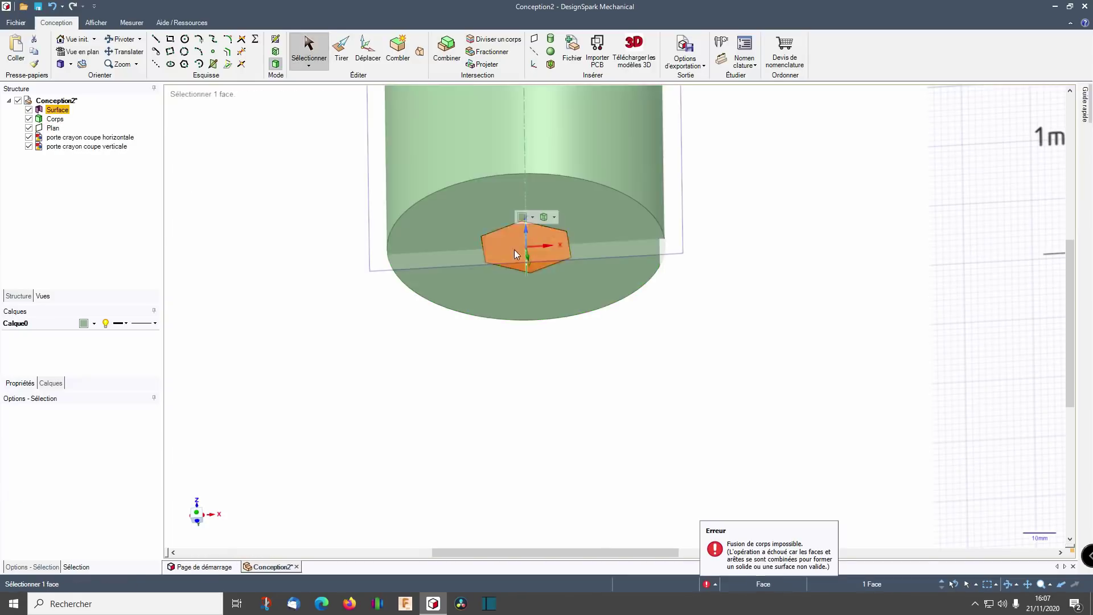
pyautogui.click(309, 50)
# Step: Combine the central hexagonal bottom with the pencil holder's body
pyautogui.click(447, 50)
pyautogui.click(473, 207)
pyautogui.click(497, 232)
pyautogui.click(309, 50)
pyautogui.scroll(-5, 356, 268)
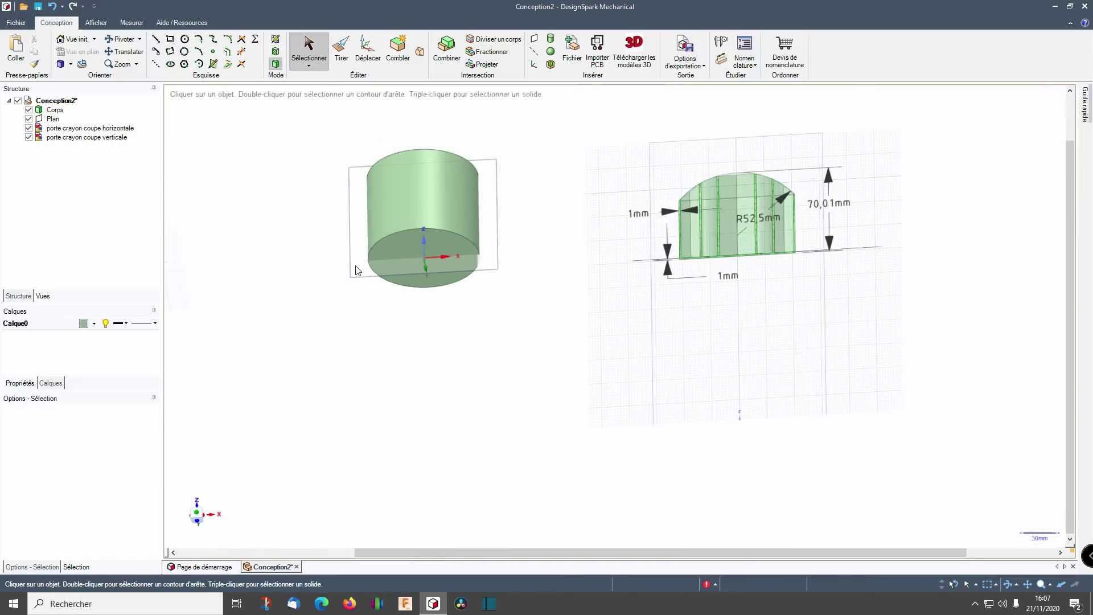
# Step: Hide the upright plane around the pencil holder and show it again
pyautogui.moveTo(348, 205); pyautogui.dragTo(385, 258, button='middle')
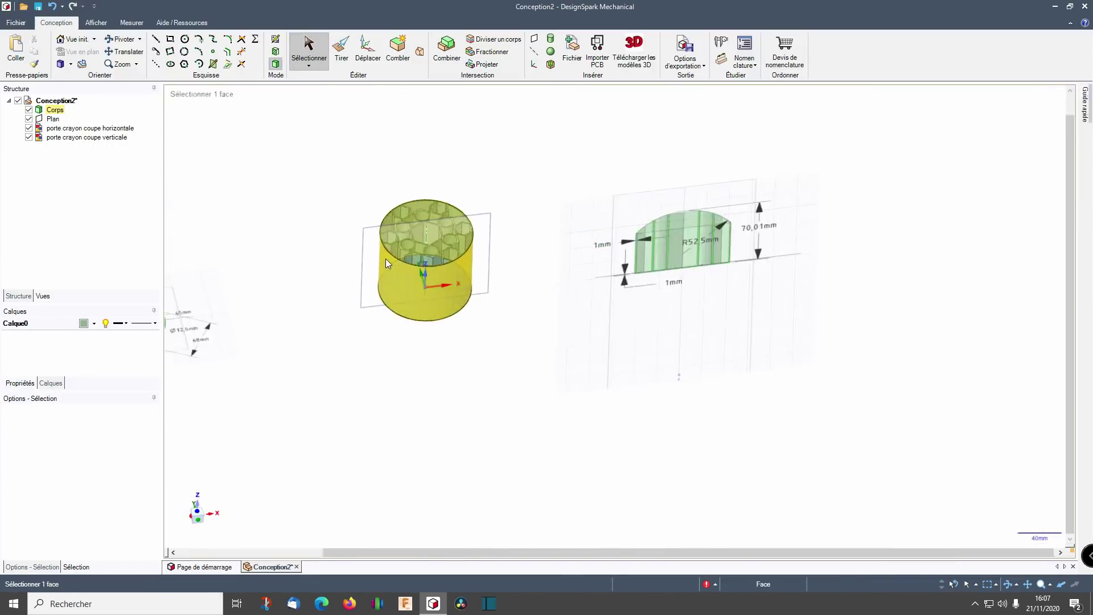
pyautogui.click(372, 235)
pyautogui.click(29, 119)
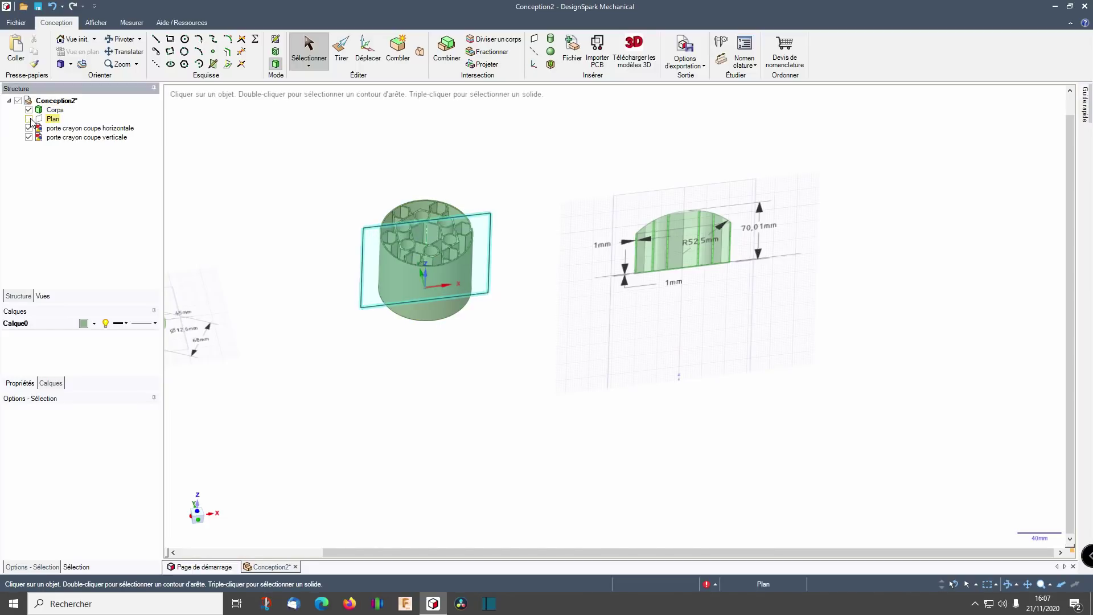
pyautogui.scroll(-4, 317, 200)
pyautogui.scroll(5, 364, 205)
pyautogui.moveTo(359, 262); pyautogui.dragTo(348, 211, button='middle')
pyautogui.click(29, 119)
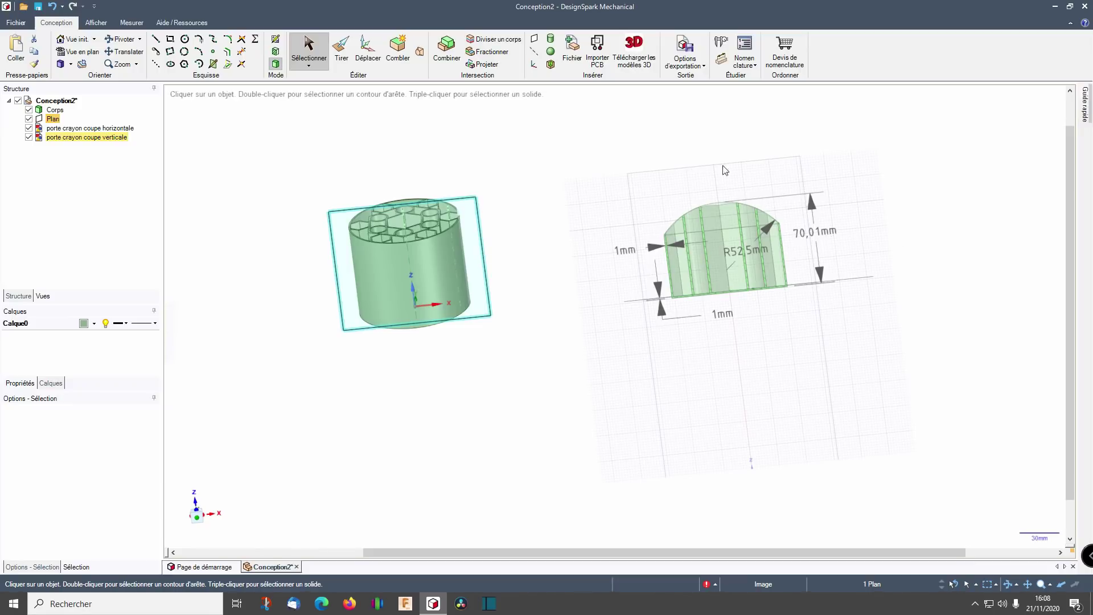
# Step: View the upright plane face-on and sketch a three-point arc of 52,5 mm radius between the holder's outer walls
pyautogui.click(83, 51)
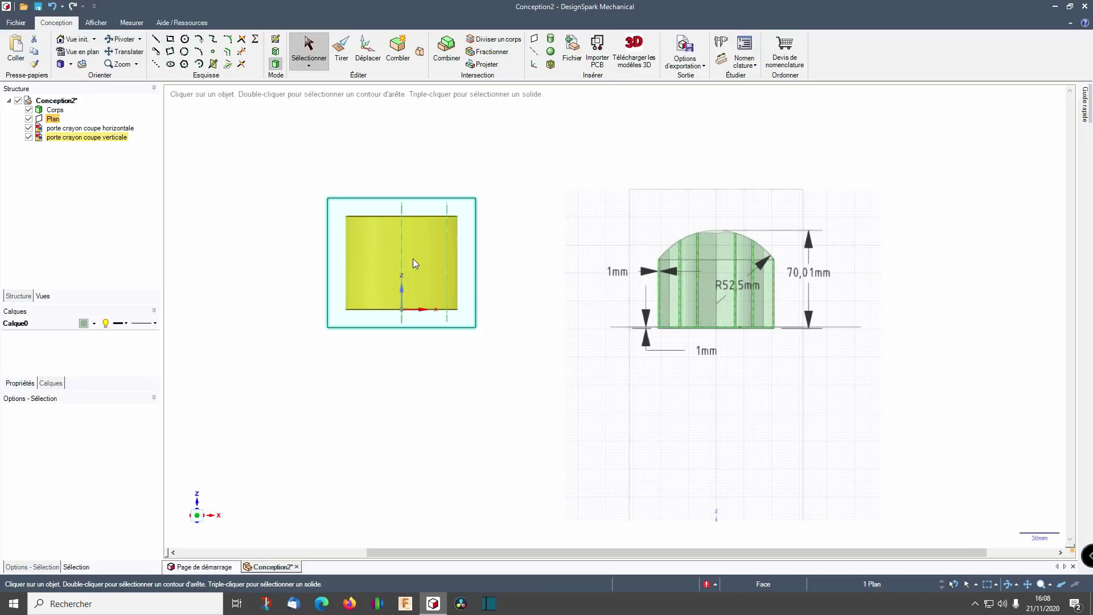
pyautogui.click(201, 52)
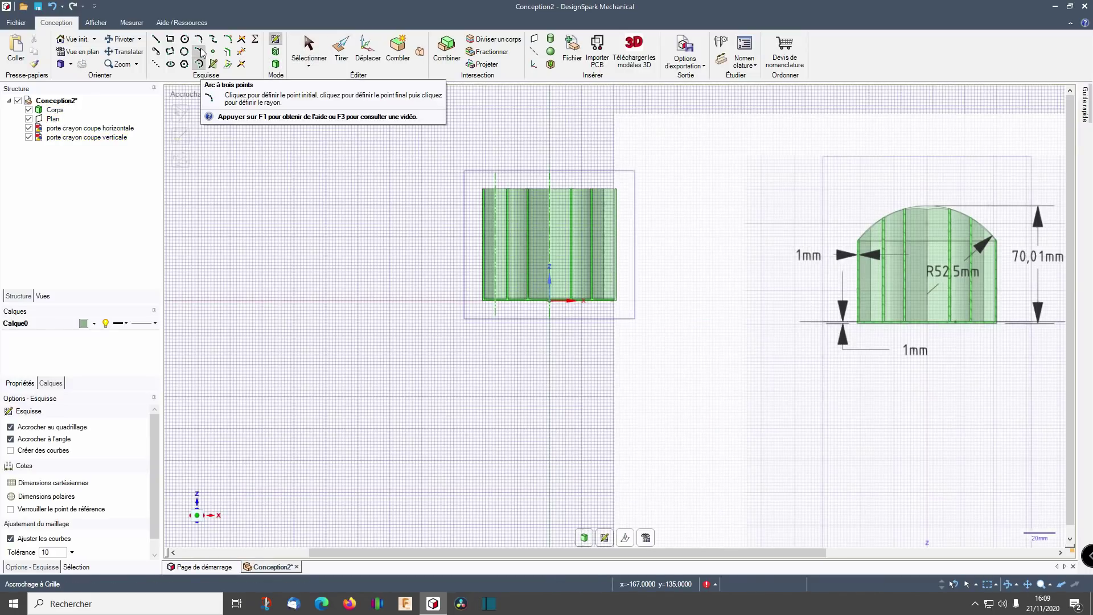
pyautogui.click(483, 223)
pyautogui.scroll(1, 613, 224)
pyautogui.click(616, 223)
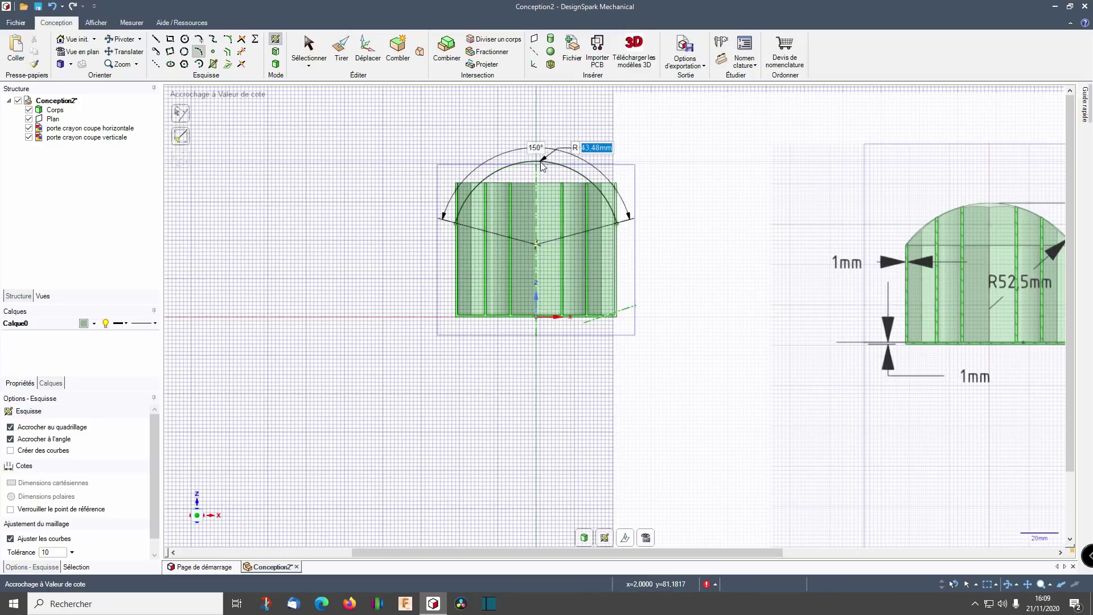
pyautogui.press('Tab')
pyautogui.press('Tab')
pyautogui.write('52')
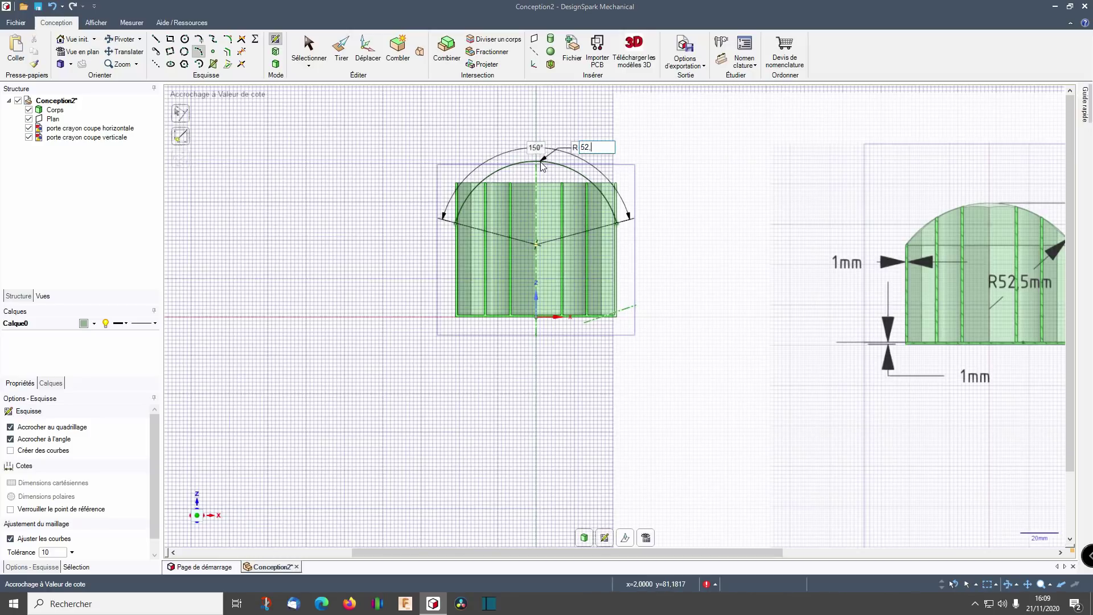
pyautogui.write(',5')
pyautogui.press('Return')
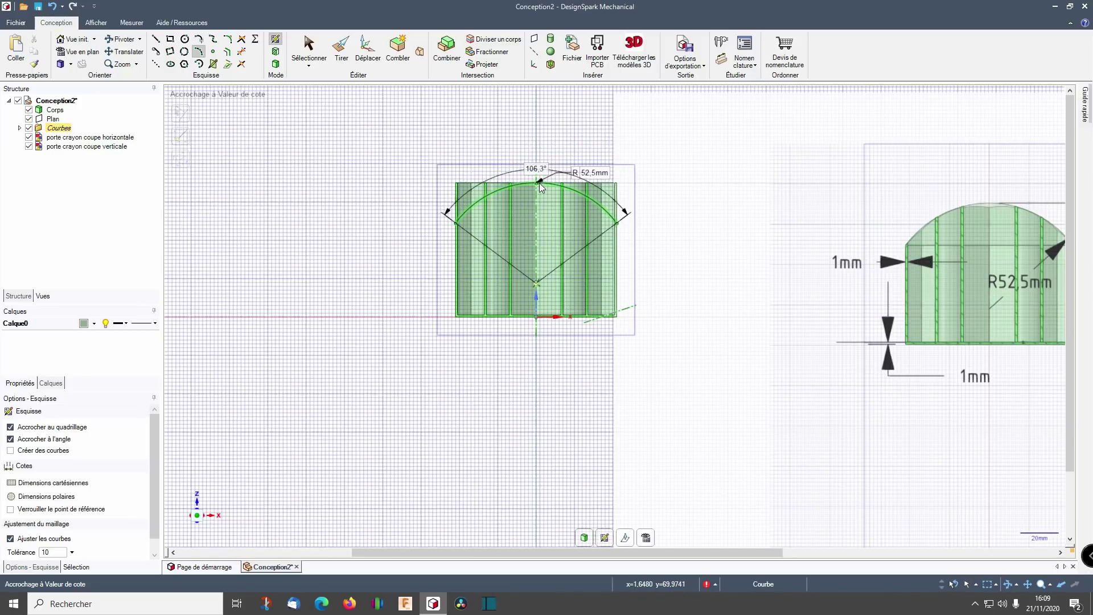
pyautogui.scroll(5, 539, 183)
pyautogui.scroll(6, 602, 132)
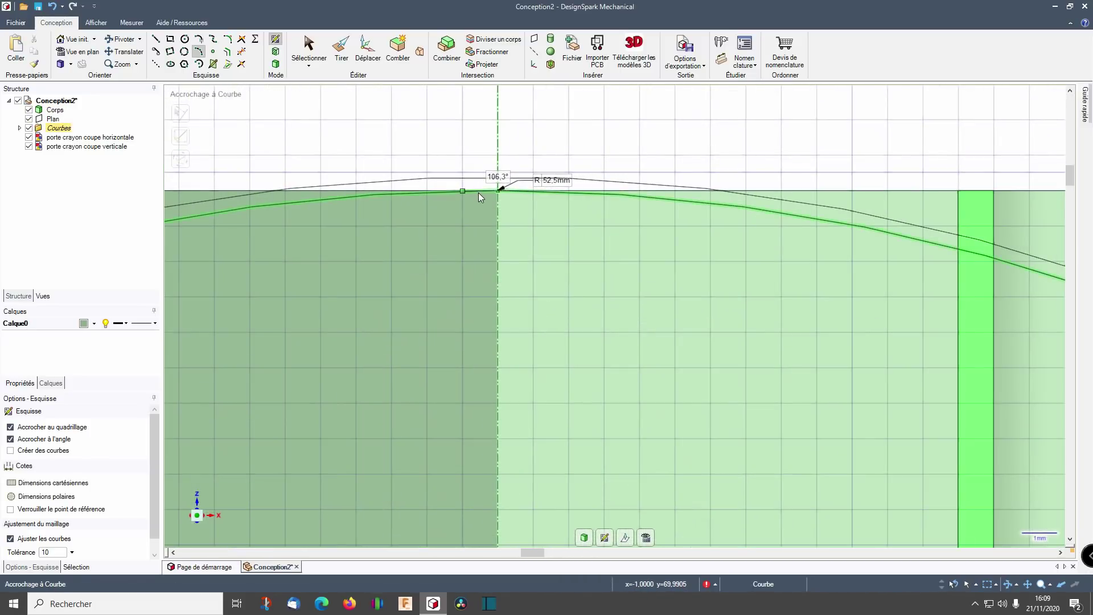
pyautogui.scroll(-8, 494, 180)
pyautogui.scroll(-6, 494, 179)
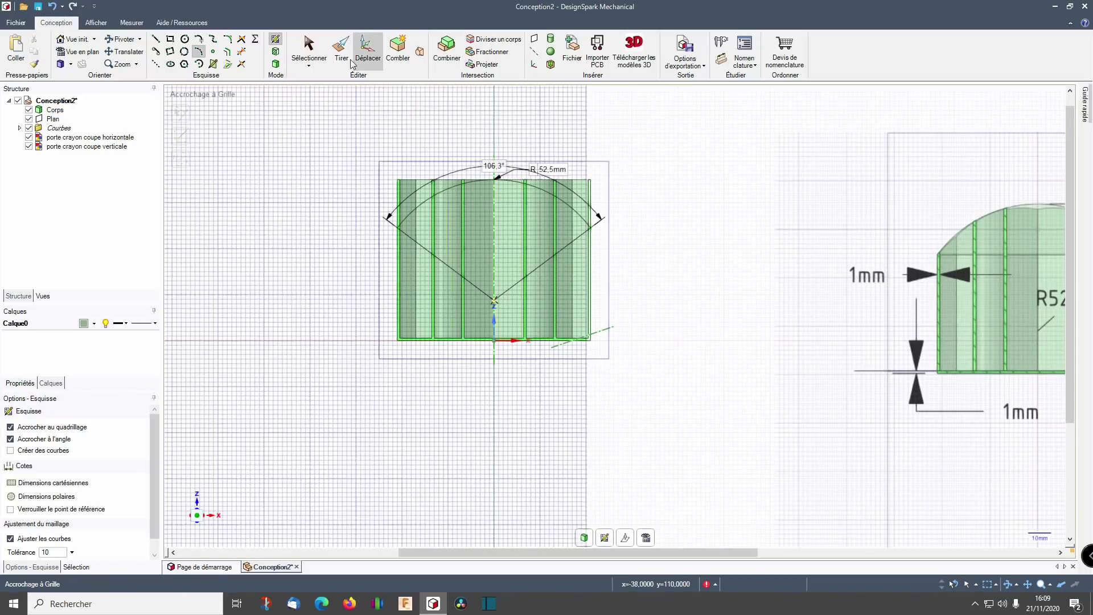
# Step: Move the arc together with the sketch grid about 3 mm down along the vertical axis
pyautogui.click(309, 48)
pyautogui.click(476, 180)
pyautogui.press('m')
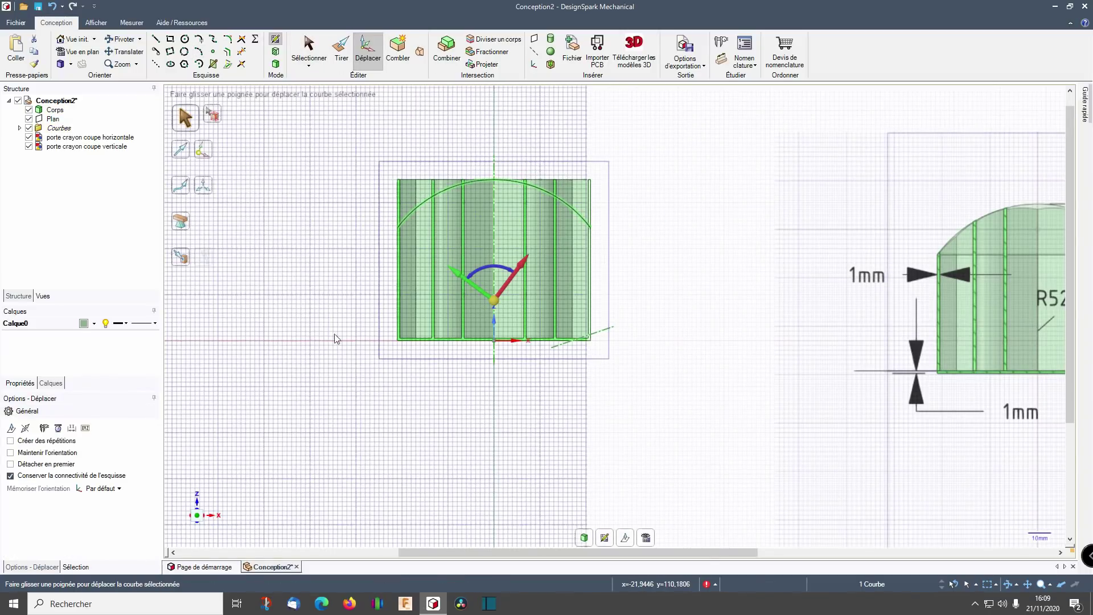
pyautogui.click(625, 538)
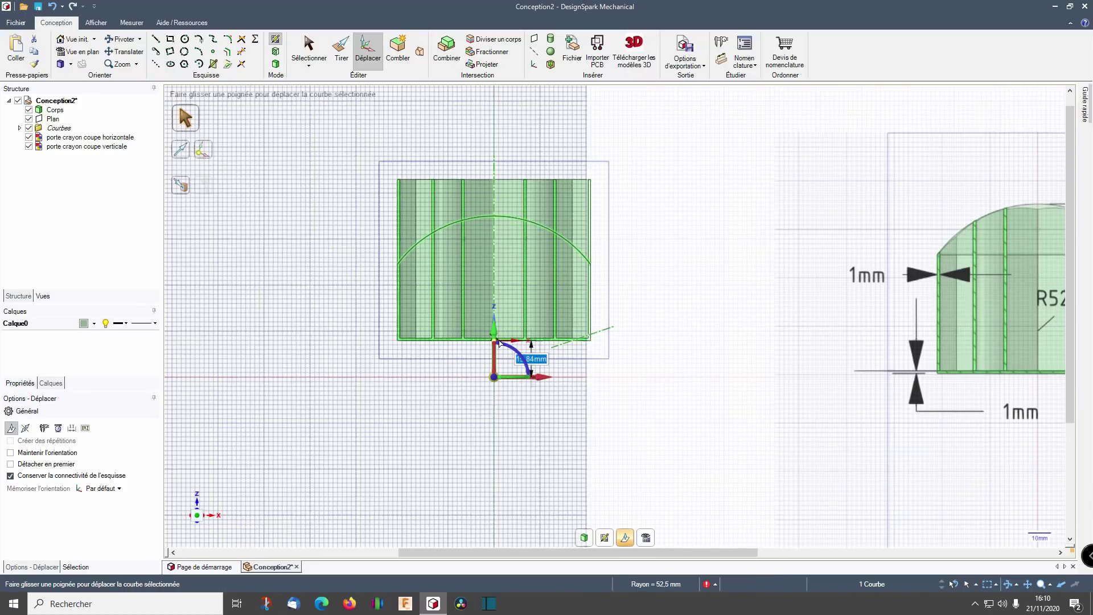
pyautogui.moveTo(495, 335); pyautogui.dragTo(495, 303)
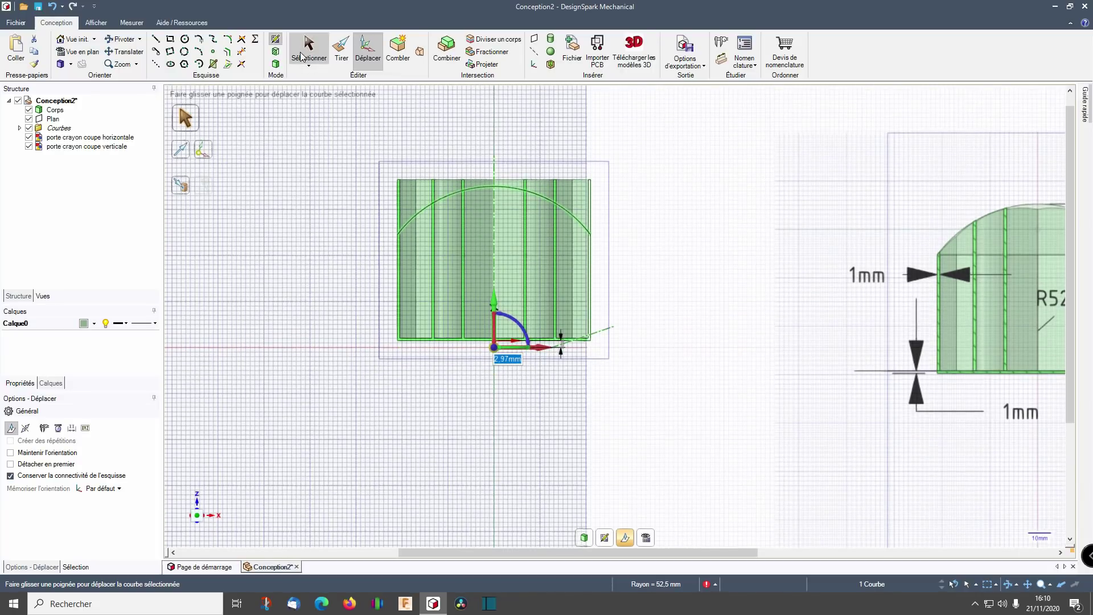
pyautogui.click(51, 8)
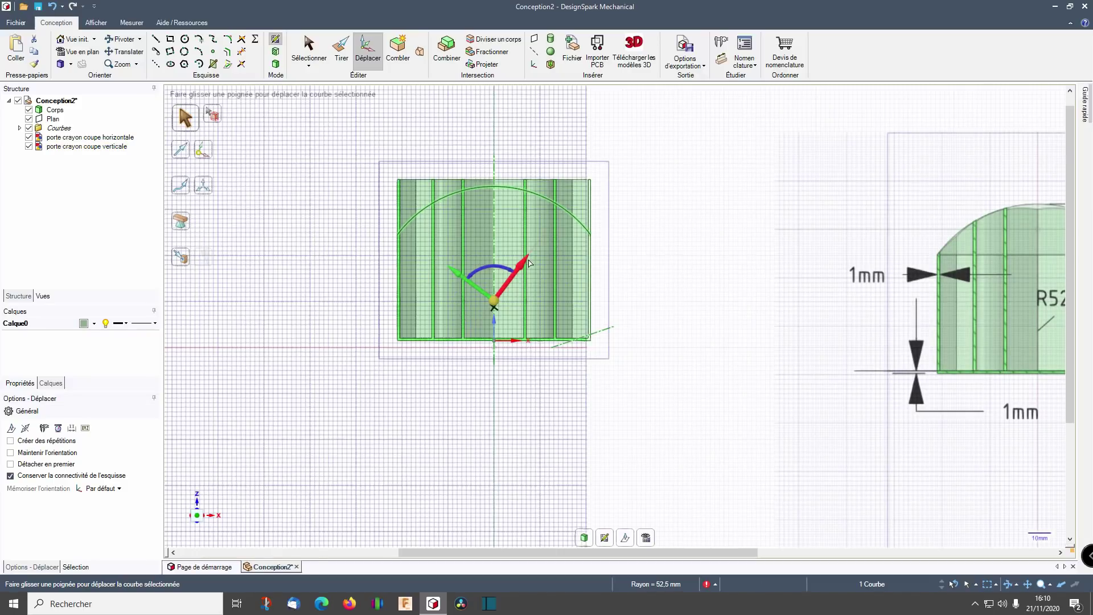
# Step: Try to move the arc diagonally by about 15.84 mm and undo the move
pyautogui.moveTo(528, 263); pyautogui.dragTo(552, 234)
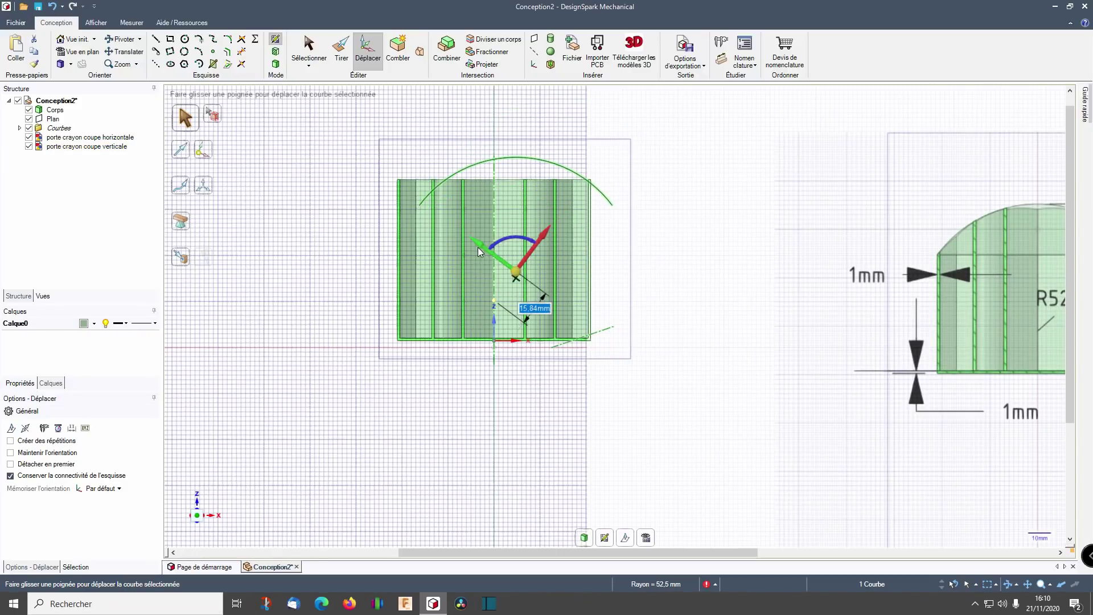
pyautogui.click(54, 5)
pyautogui.click(55, 5)
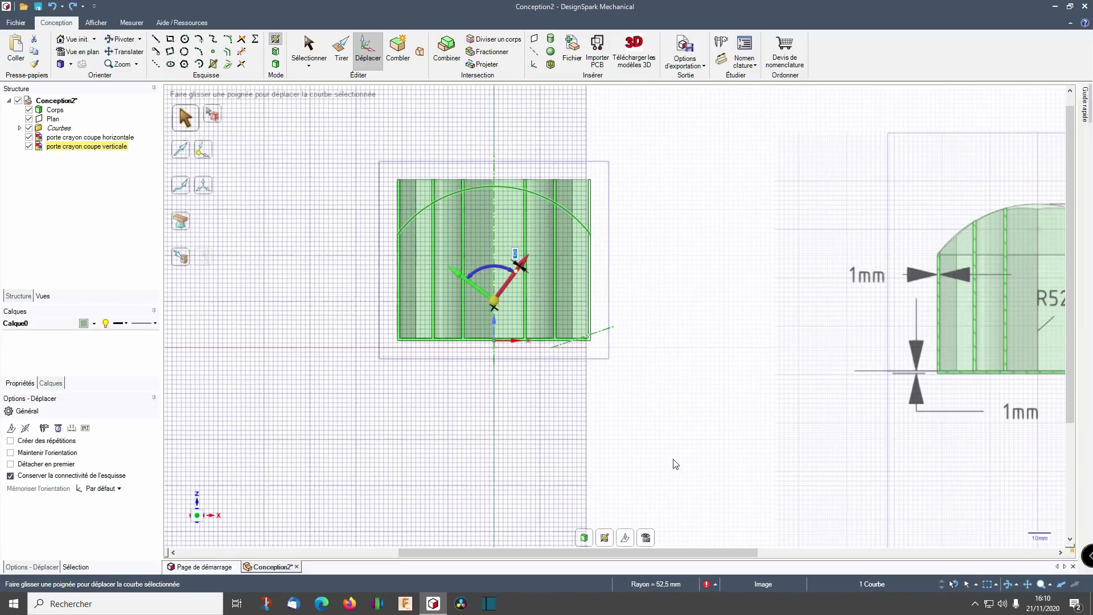
# Step: Move the arc with the sketch grid up along the vertical axis until its apex meets the holder's top edge
pyautogui.click(625, 538)
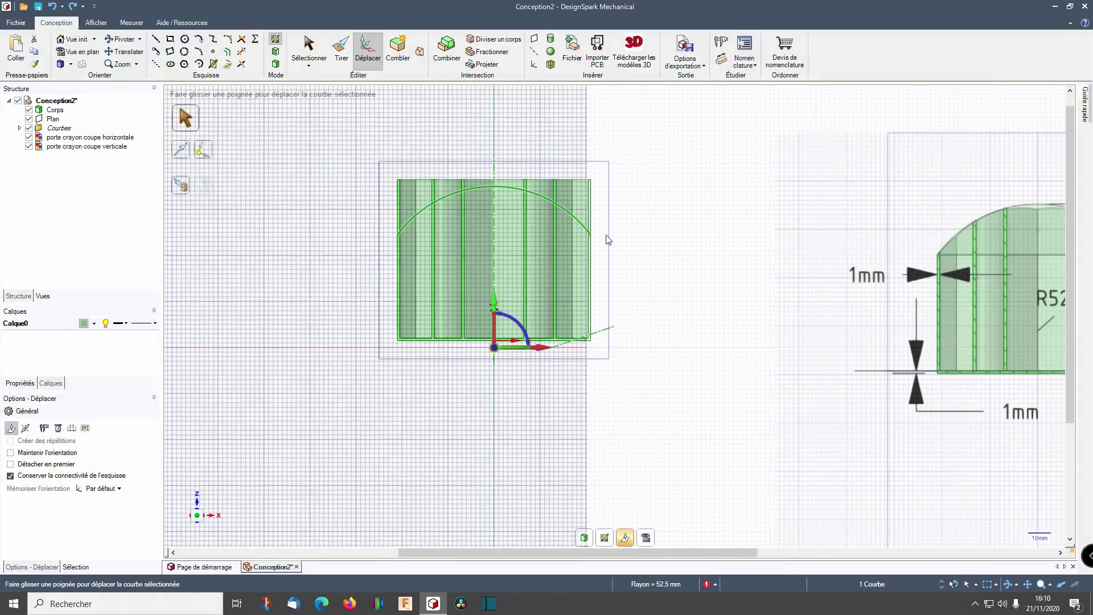
pyautogui.scroll(-2, 496, 310)
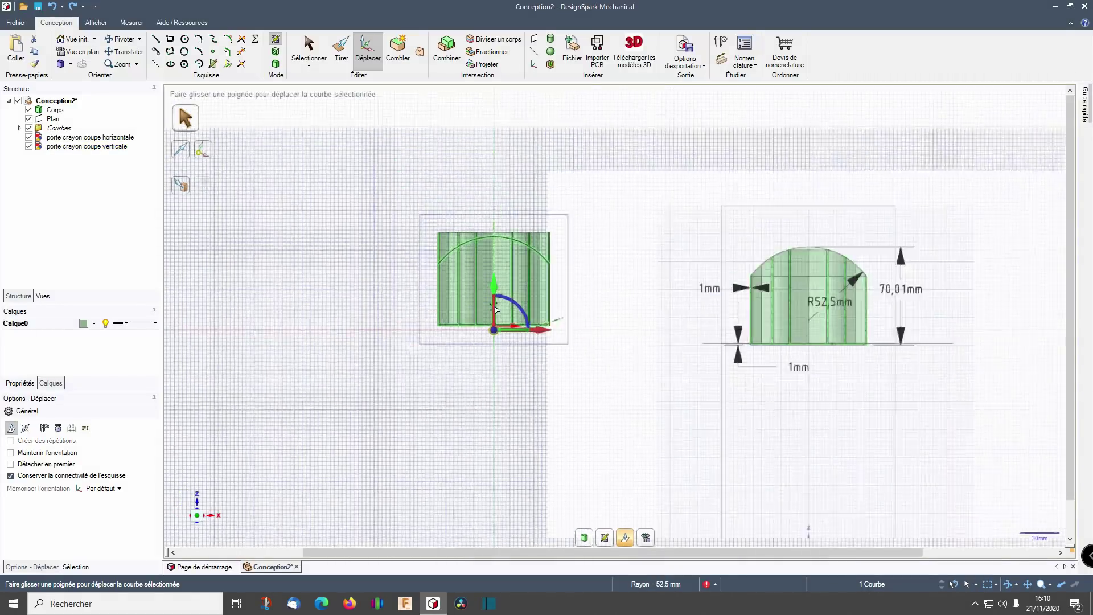
pyautogui.scroll(4, 490, 251)
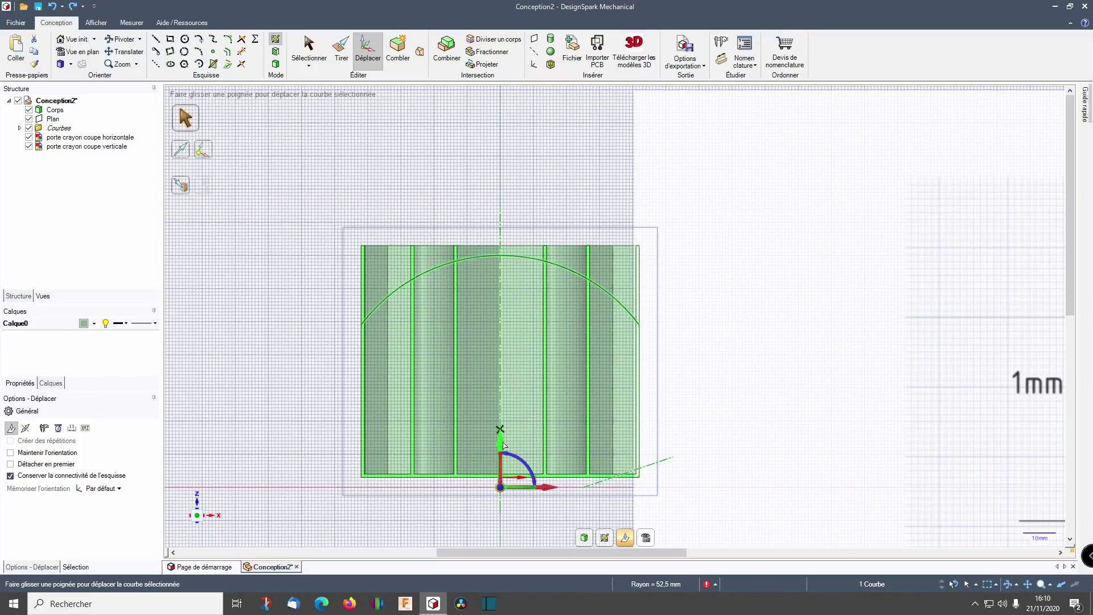
pyautogui.moveTo(503, 445)
pyautogui.mouseDown()
pyautogui.moveTo(514, 302)
pyautogui.moveTo(519, 430)
pyautogui.mouseUp()
pyautogui.scroll(3, 521, 293)
pyautogui.scroll(-1, 506, 349)
pyautogui.moveTo(488, 512); pyautogui.dragTo(488, 523)
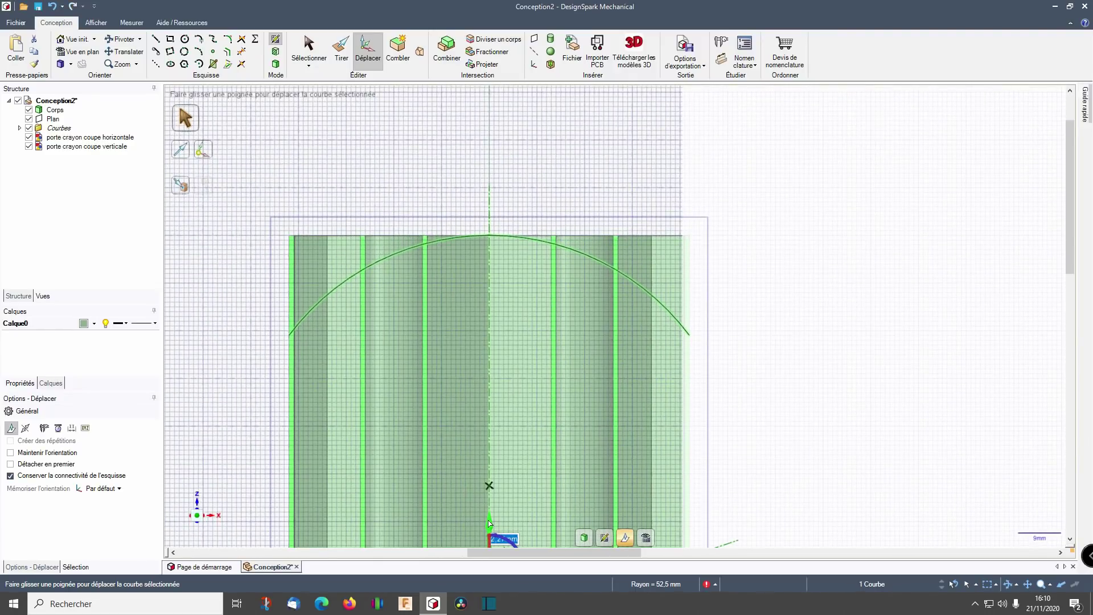
pyautogui.scroll(-5, 513, 398)
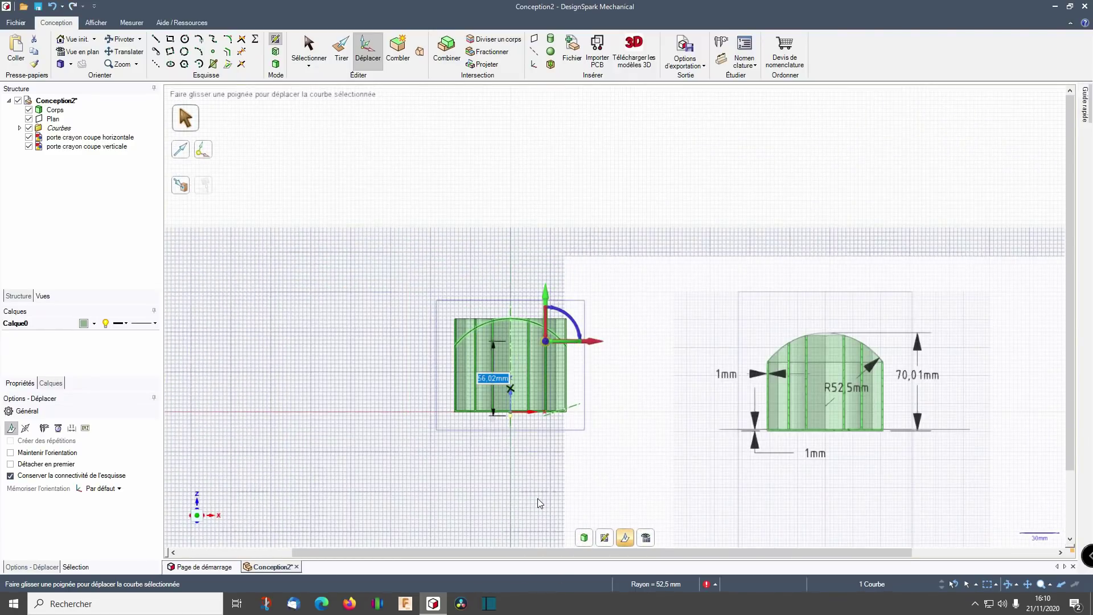
pyautogui.press('Escape')
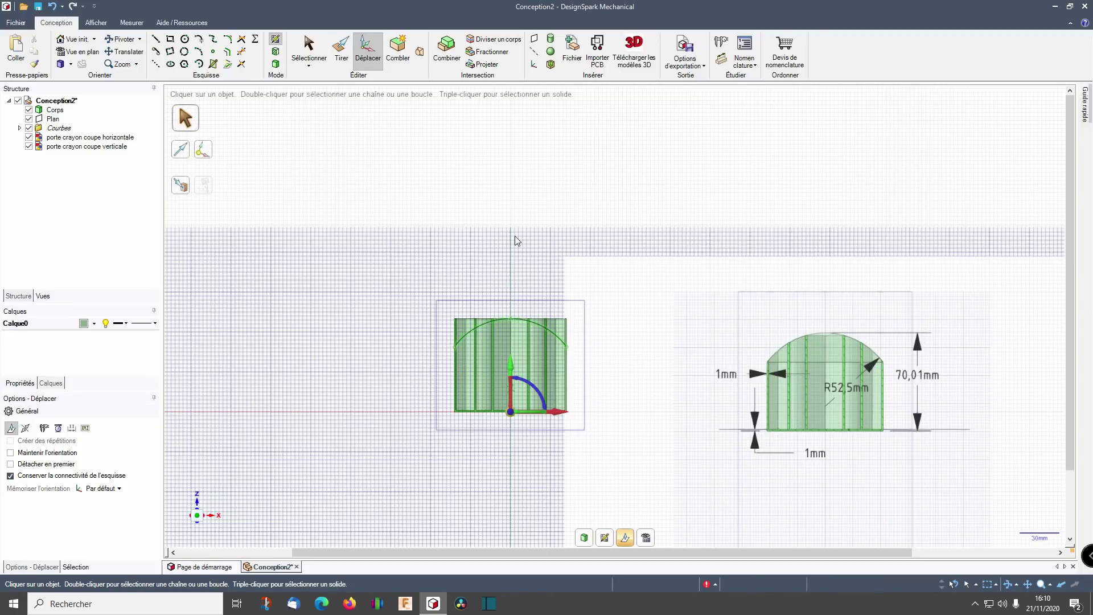
# Step: Select the arc across the holder's top and switch from sketching to 3D mode
pyautogui.press('s')
pyautogui.scroll(3, 475, 288)
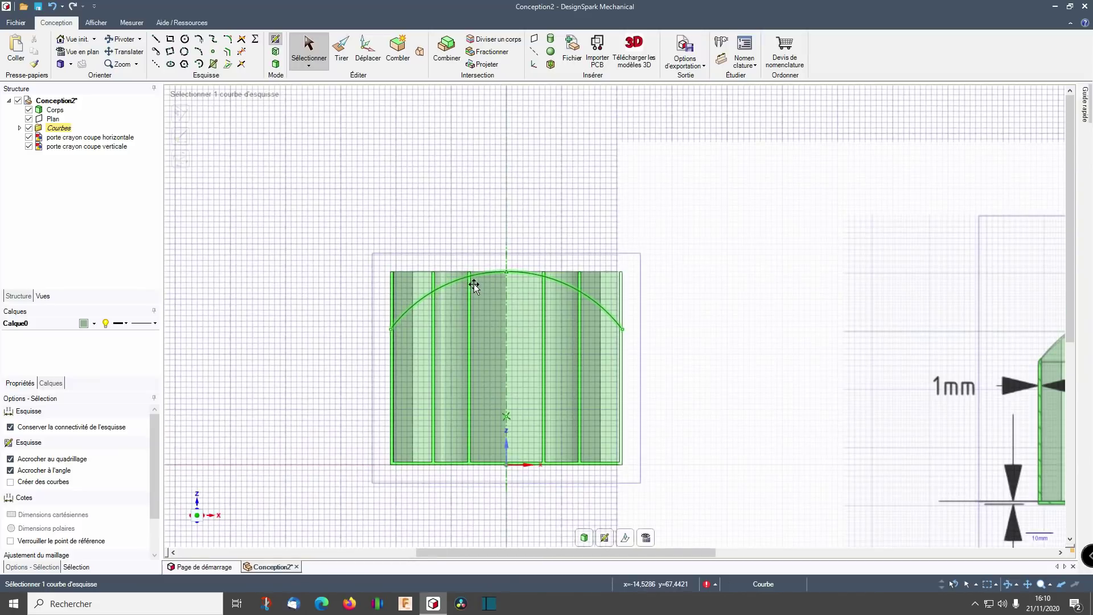
pyautogui.click(468, 288)
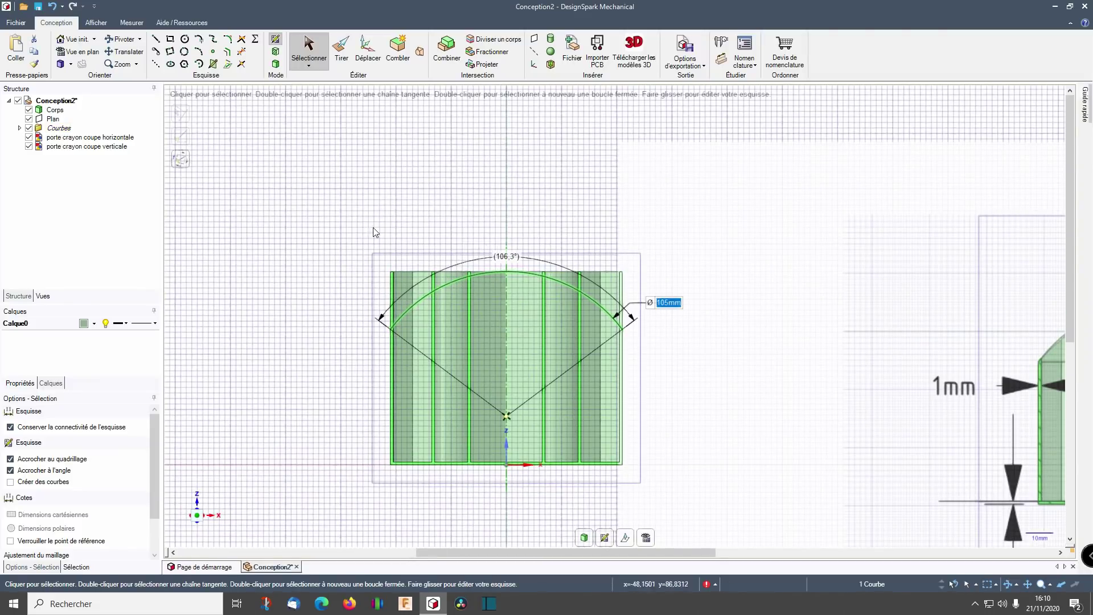
pyautogui.scroll(-2, 464, 244)
pyautogui.moveTo(464, 244); pyautogui.dragTo(467, 267, button='middle')
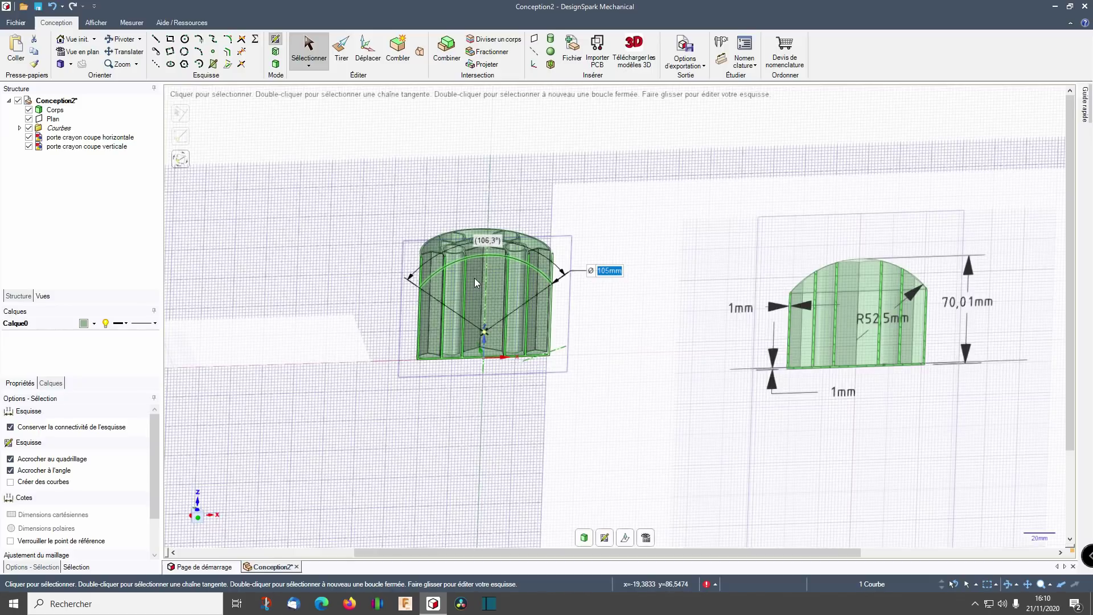
pyautogui.click(276, 64)
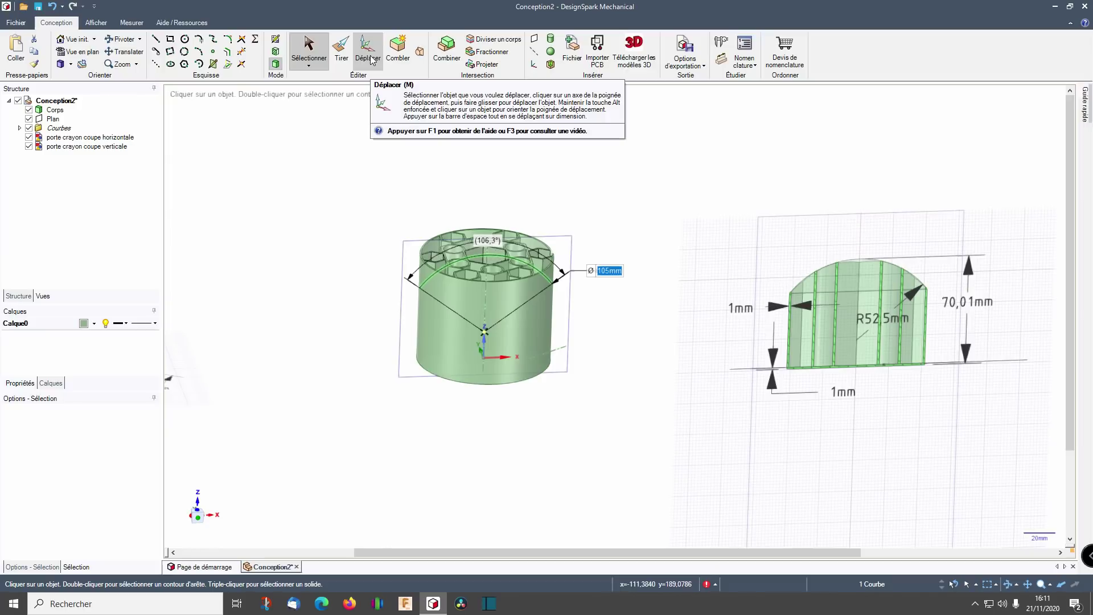
# Step: Revolve the arc a full 360° around the holder's vertical axis to form a dome surface
pyautogui.click(342, 51)
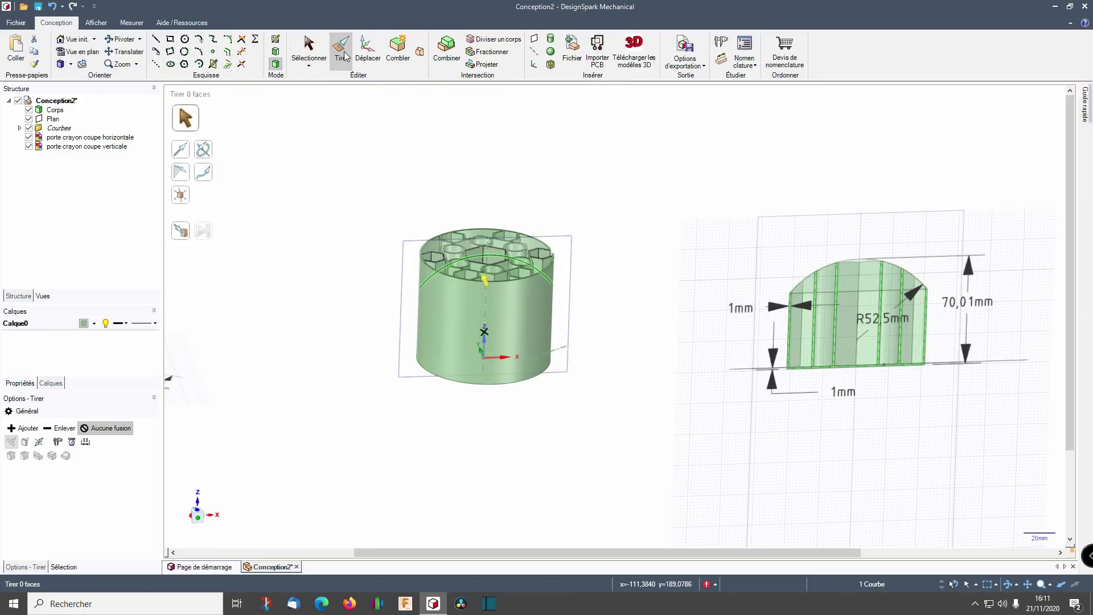
pyautogui.click(206, 152)
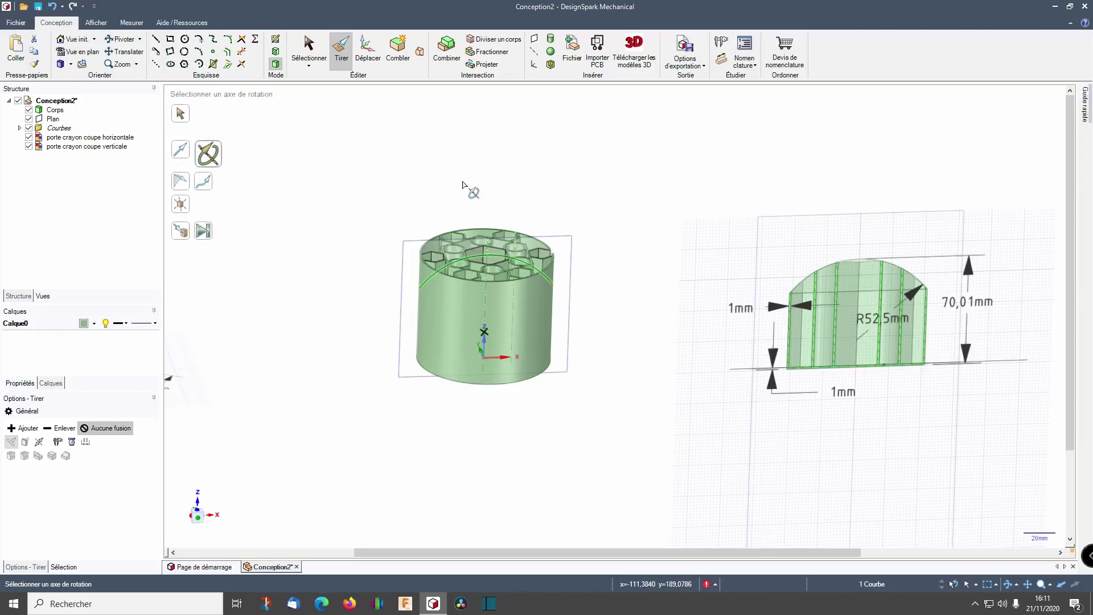
pyautogui.scroll(2, 493, 236)
pyautogui.scroll(2, 493, 236)
pyautogui.click(483, 296)
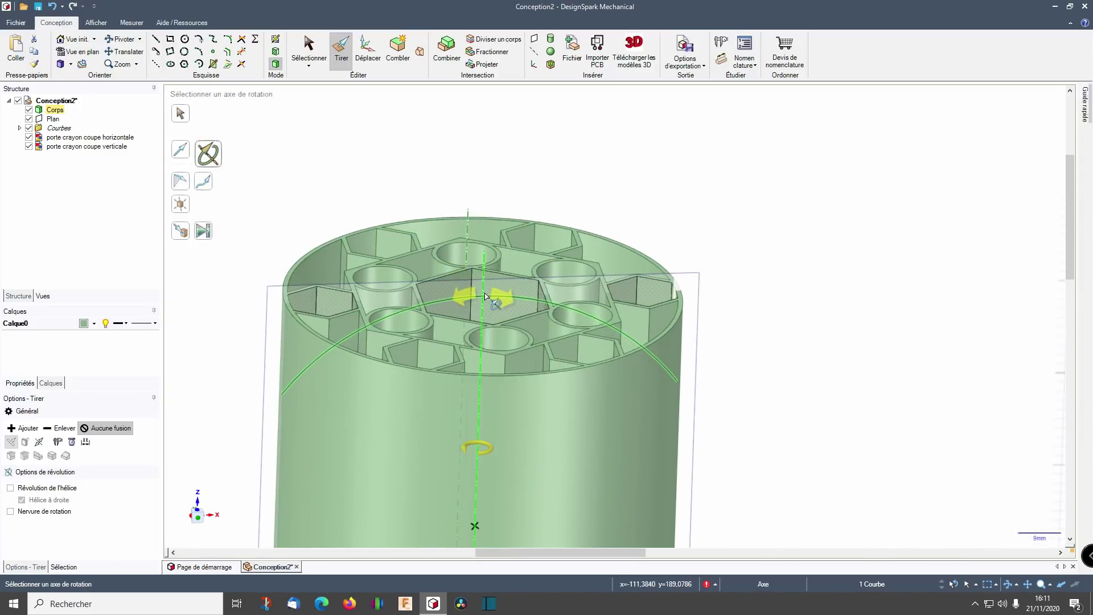
pyautogui.click(485, 296)
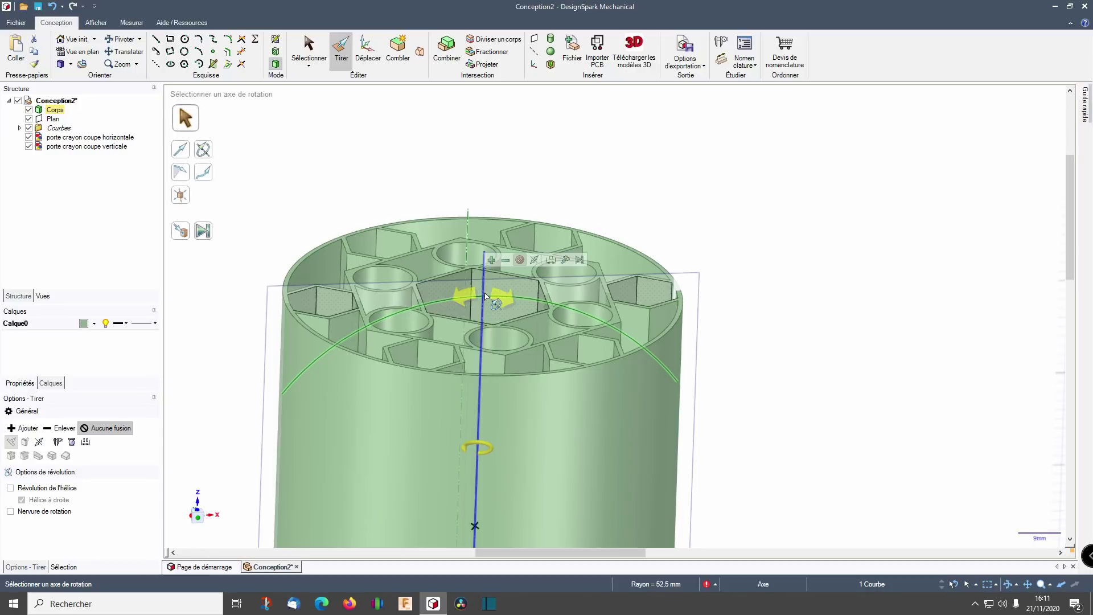
pyautogui.scroll(-4, 485, 296)
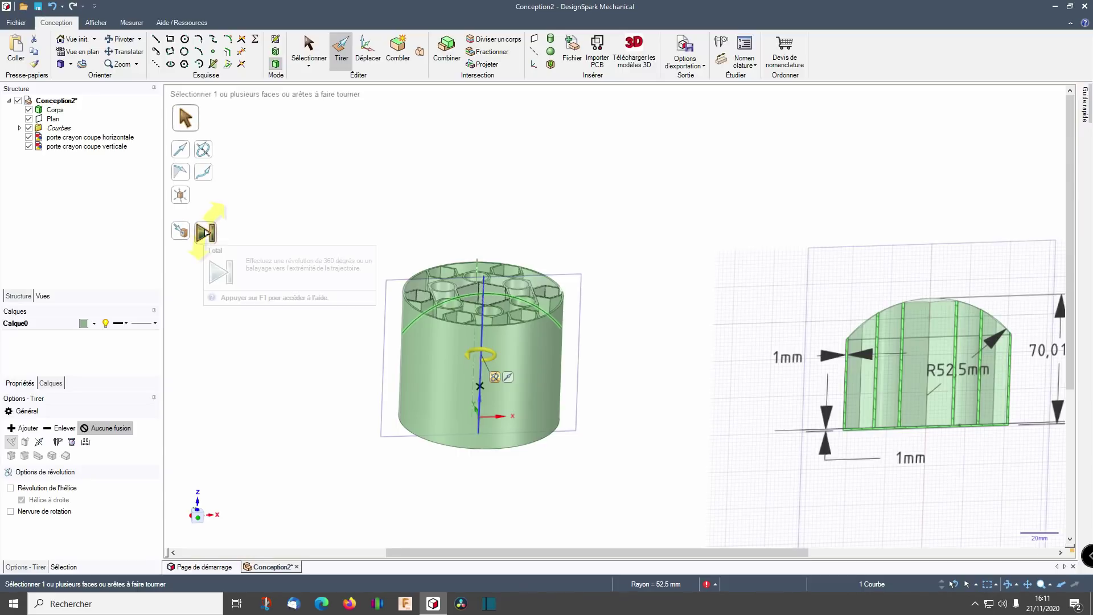
pyautogui.click(206, 232)
pyautogui.press('Escape')
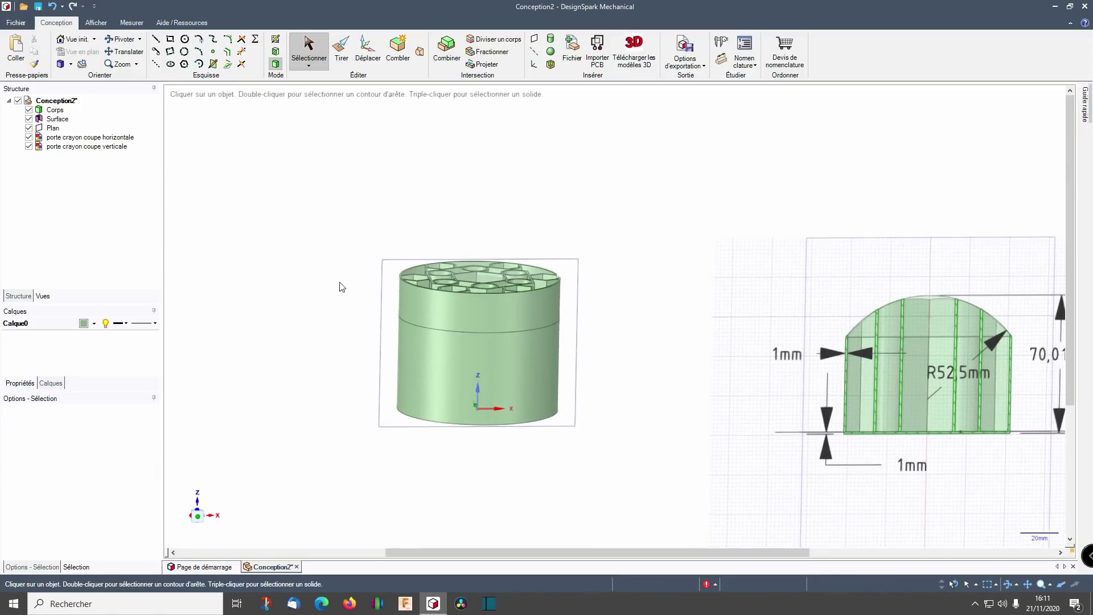
# Step: Hide the holder body to examine the dome surface alone, show it again and inspect both from several angles
pyautogui.click(29, 109)
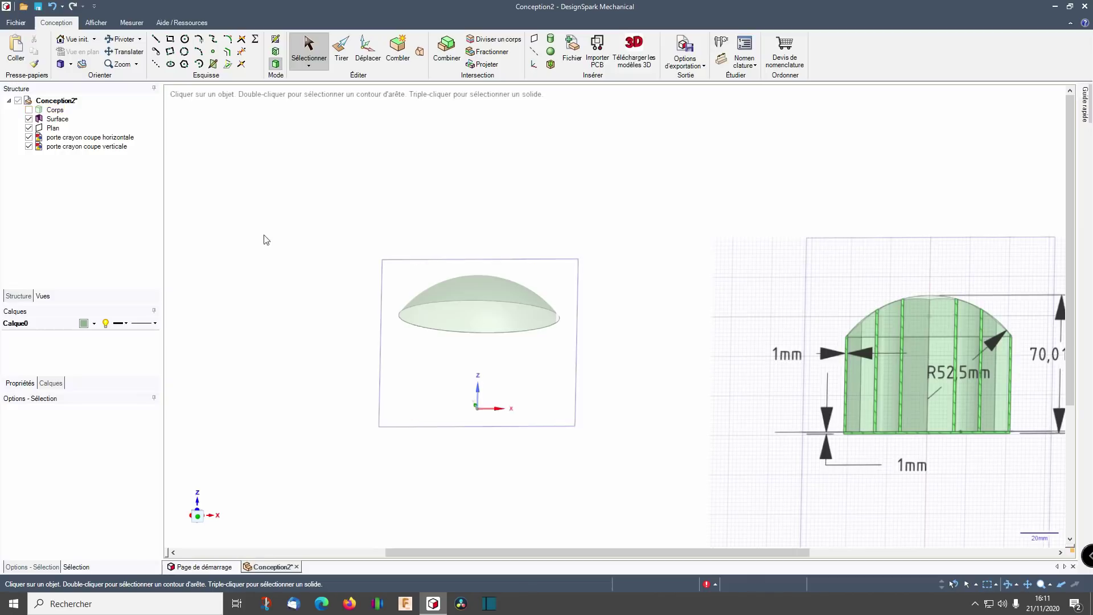
pyautogui.moveTo(263, 237); pyautogui.dragTo(474, 398, button='middle')
pyautogui.scroll(-3, 494, 352)
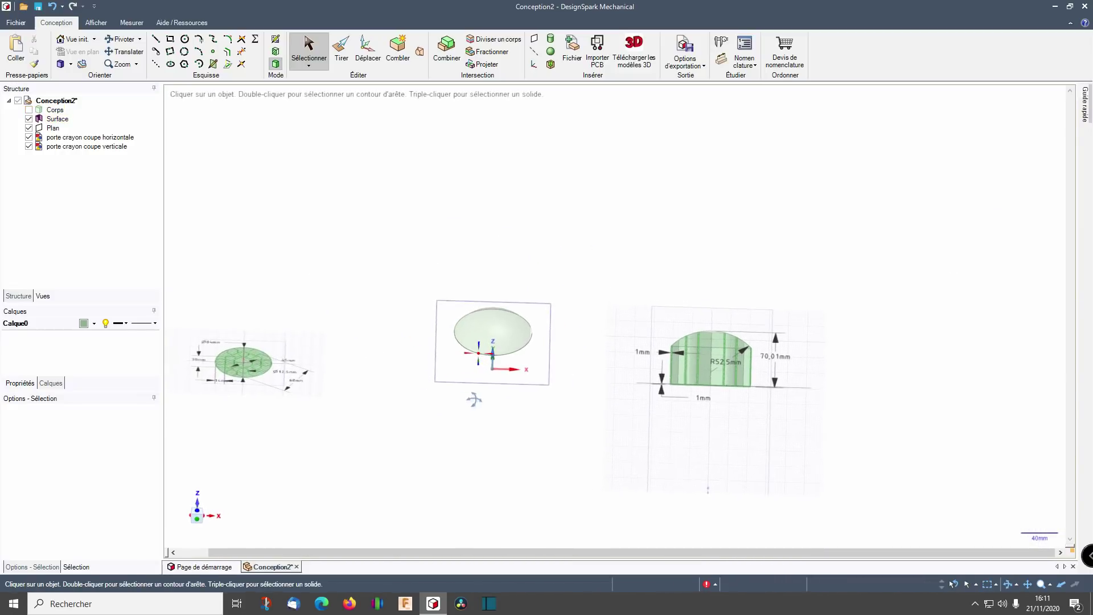
pyautogui.click(28, 109)
pyautogui.scroll(-1, 312, 243)
pyautogui.scroll(3, 456, 343)
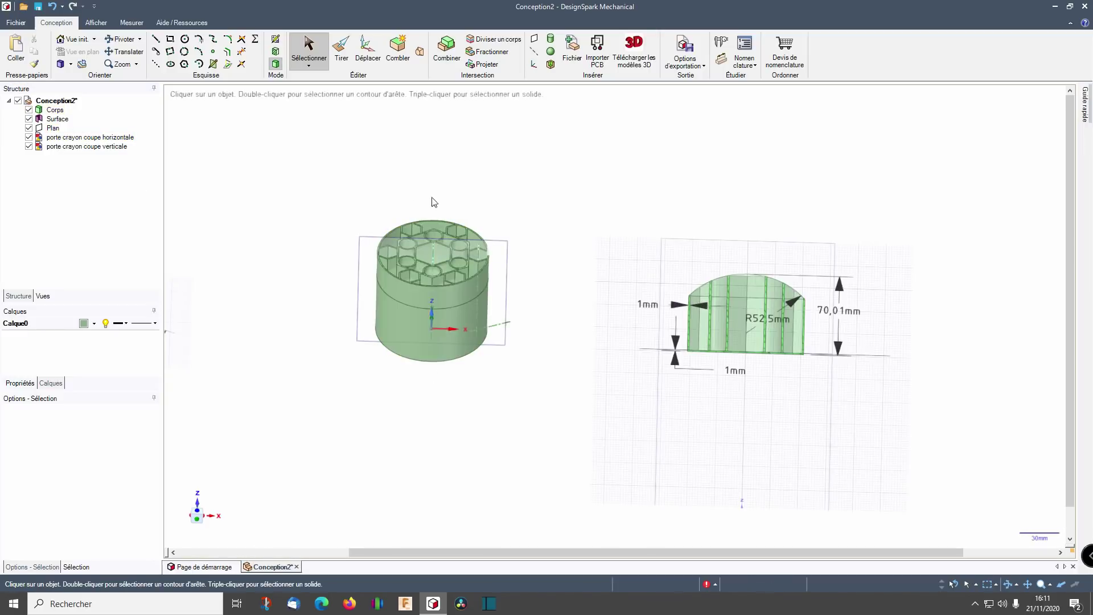
pyautogui.moveTo(394, 283); pyautogui.dragTo(485, 272, button='middle')
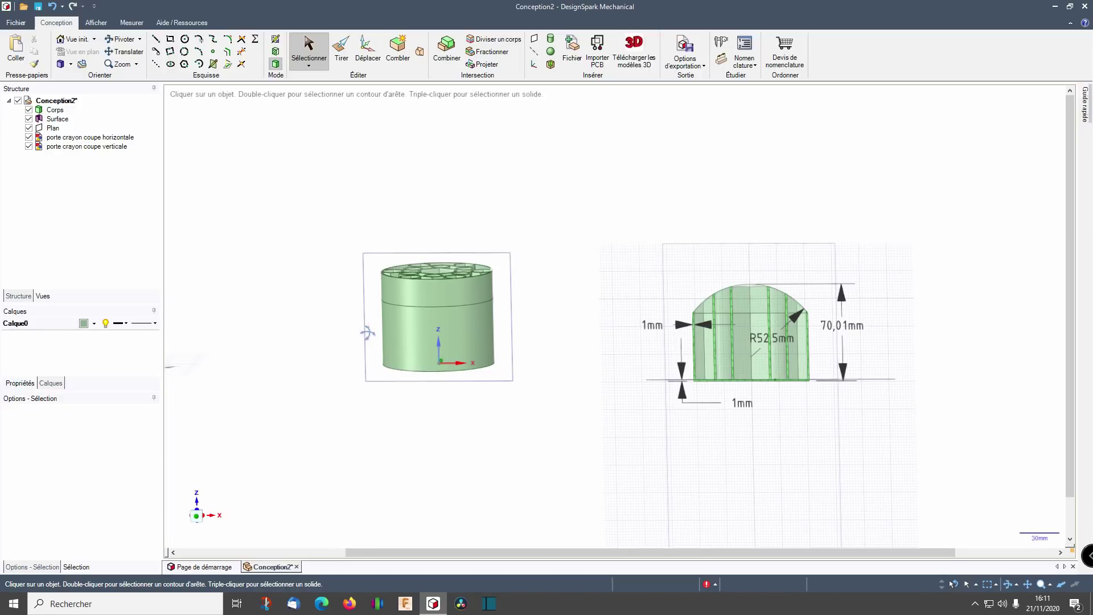
pyautogui.moveTo(367, 333); pyautogui.dragTo(379, 381, button='middle')
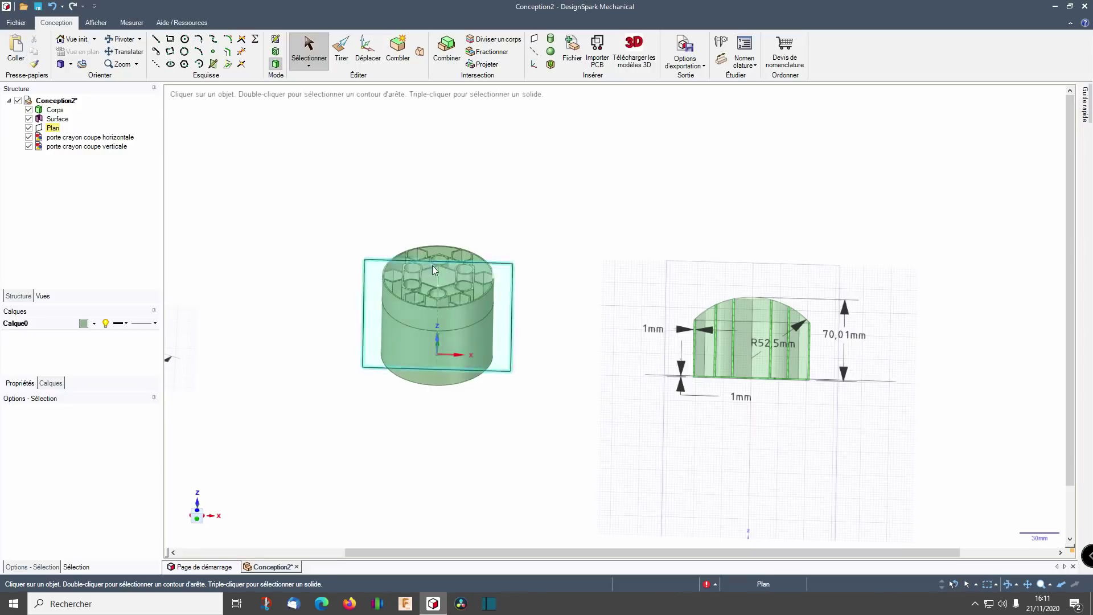
# Step: Split the holder body with the dome surface using Combine, keeping the cutting object
pyautogui.click(448, 48)
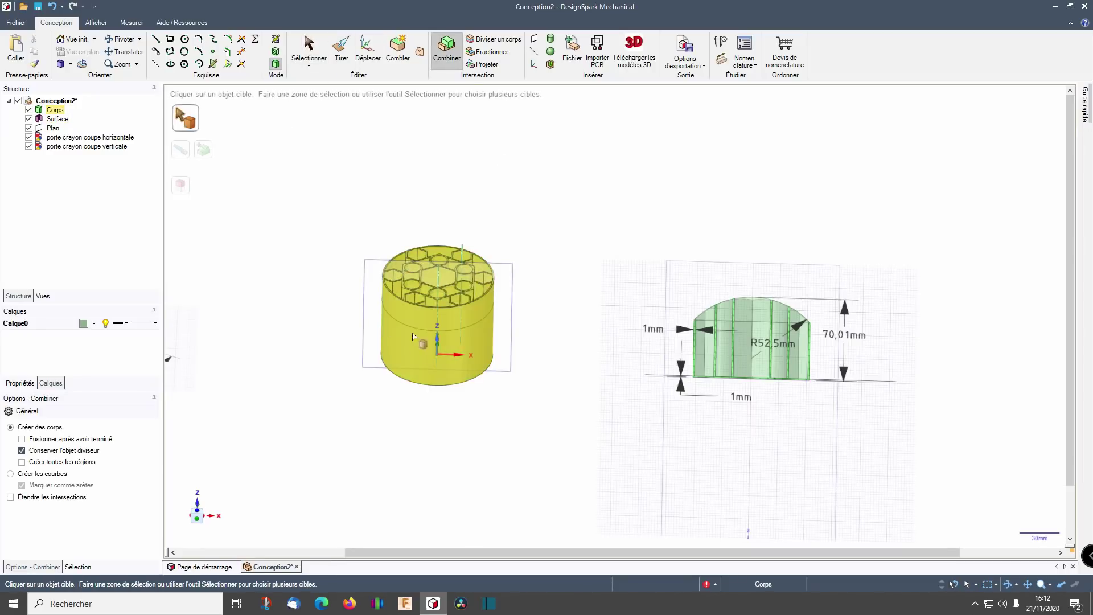
pyautogui.click(412, 353)
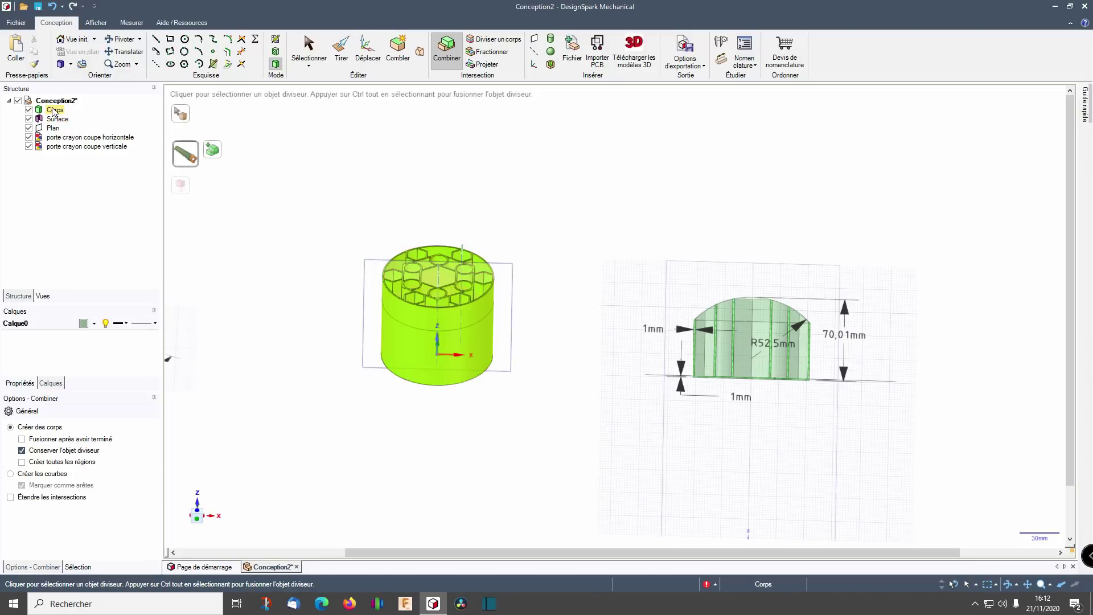
pyautogui.click(440, 289)
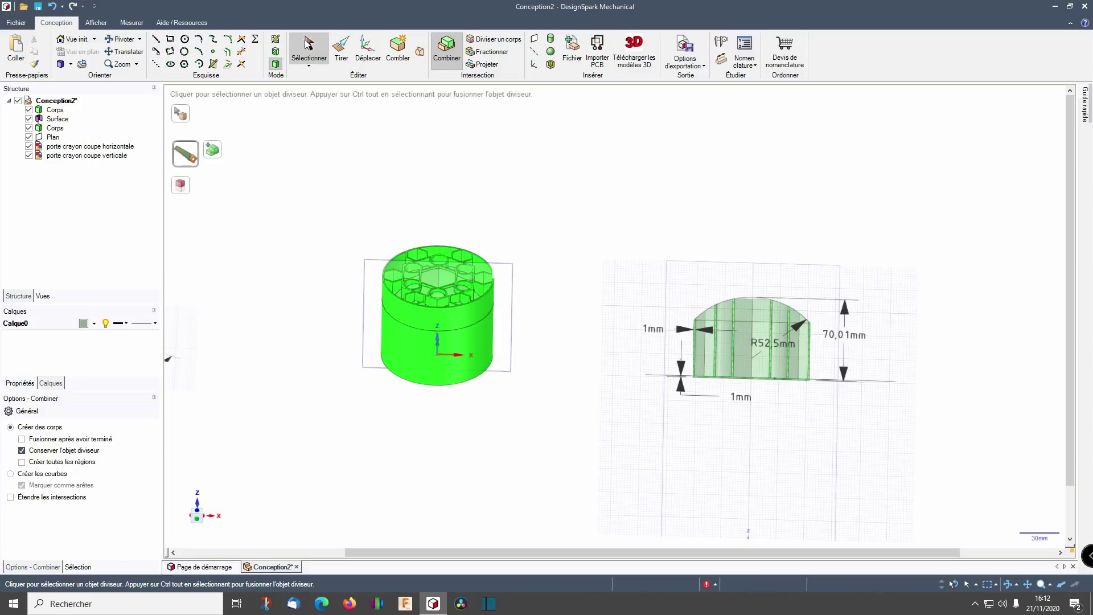
pyautogui.click(312, 56)
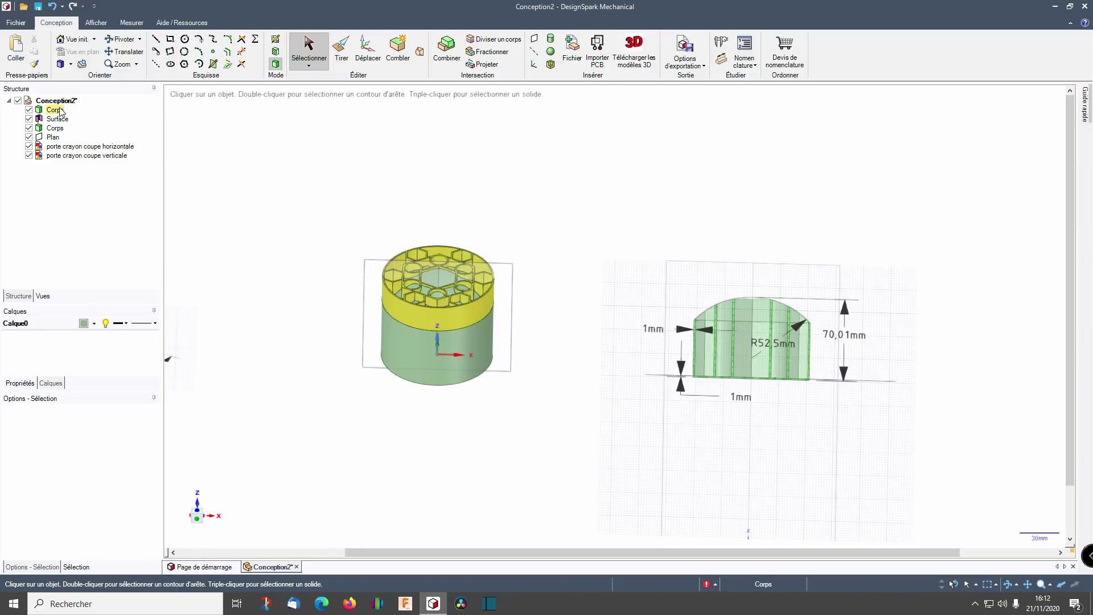
# Step: Move the entire cut-off upper body straight up, away from the domed holder
pyautogui.tripleClick(440, 246)
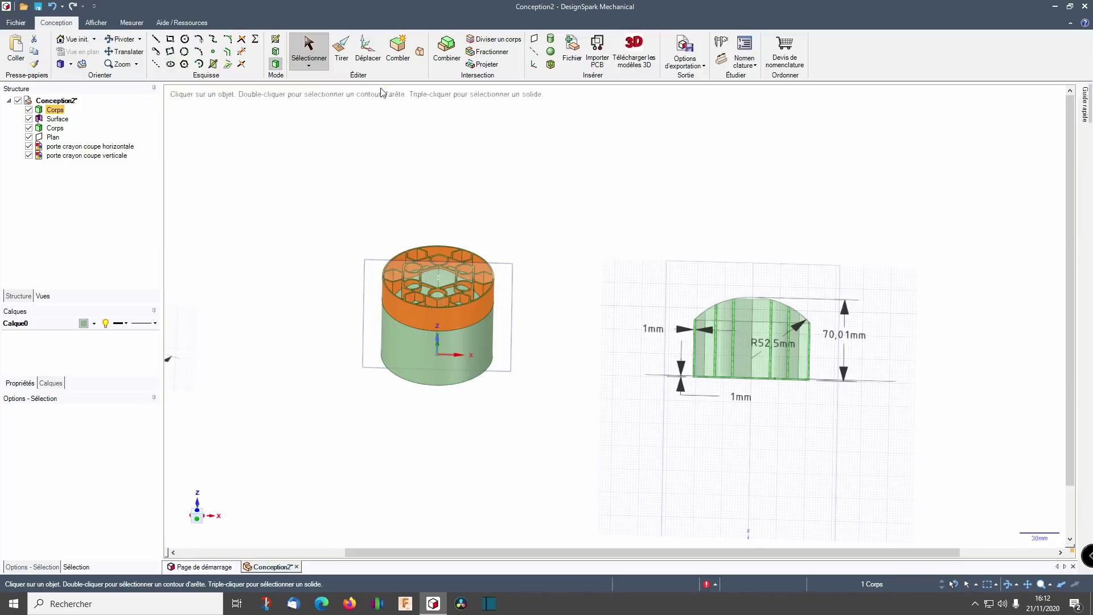
pyautogui.press('m')
pyautogui.moveTo(444, 255); pyautogui.dragTo(362, 195)
pyautogui.click(325, 219)
pyautogui.scroll(3, 430, 282)
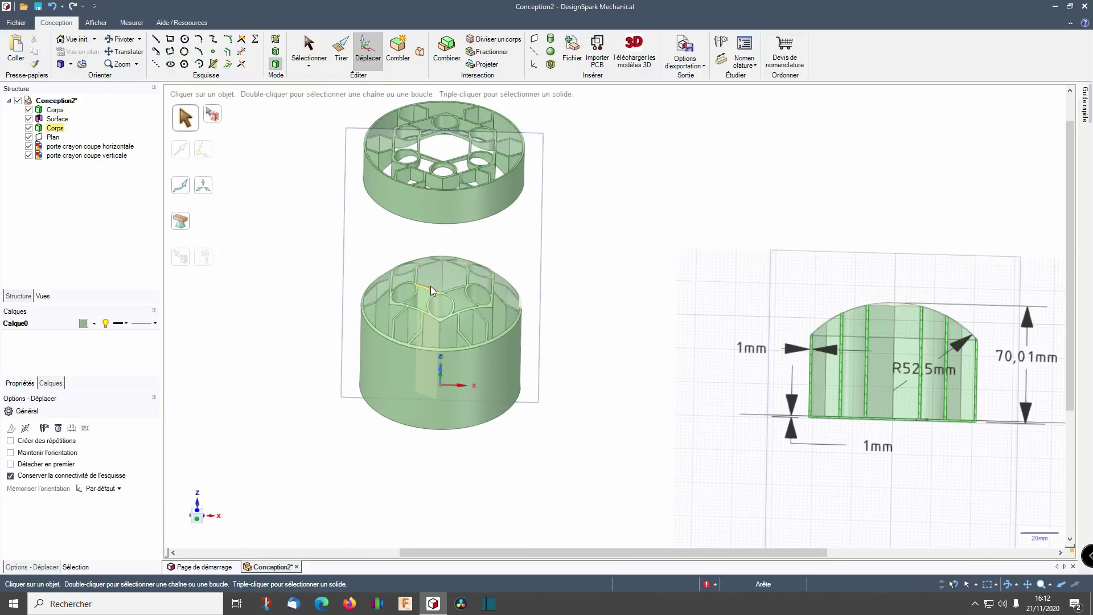
# Step: Move the dome surface up into the gap between the holder and the cut-off upper body
pyautogui.click(443, 277)
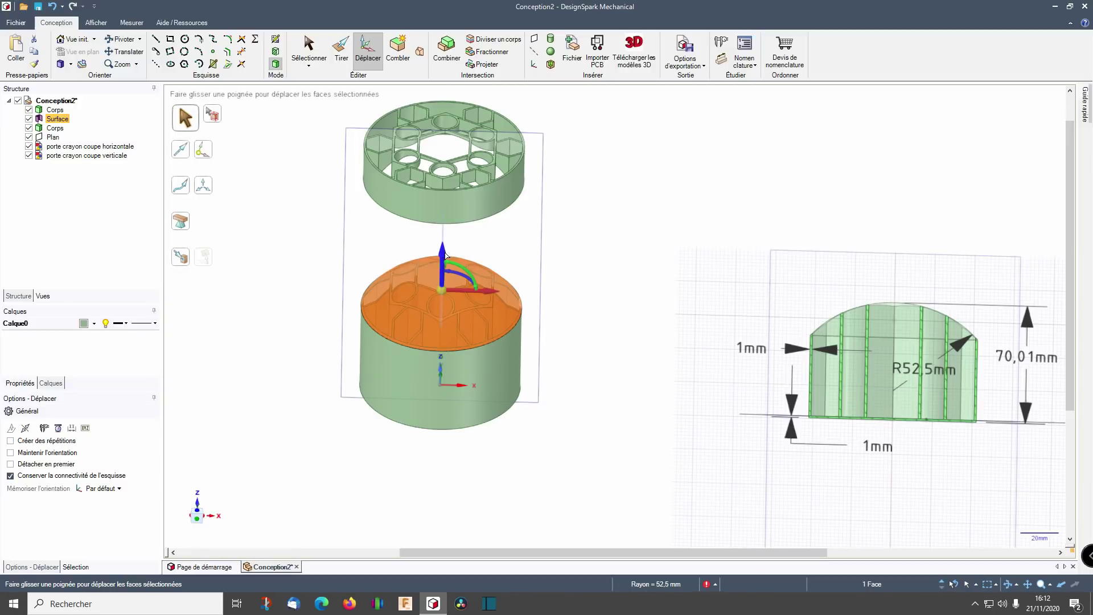
pyautogui.moveTo(446, 255); pyautogui.dragTo(446, 174)
pyautogui.press('Escape')
pyautogui.moveTo(435, 308); pyautogui.dragTo(480, 376, button='middle')
pyautogui.moveTo(342, 362)
pyautogui.mouseDown(button='middle')
pyautogui.moveTo(373, 389)
pyautogui.moveTo(379, 419)
pyautogui.moveTo(332, 344)
pyautogui.mouseUp(button='middle')
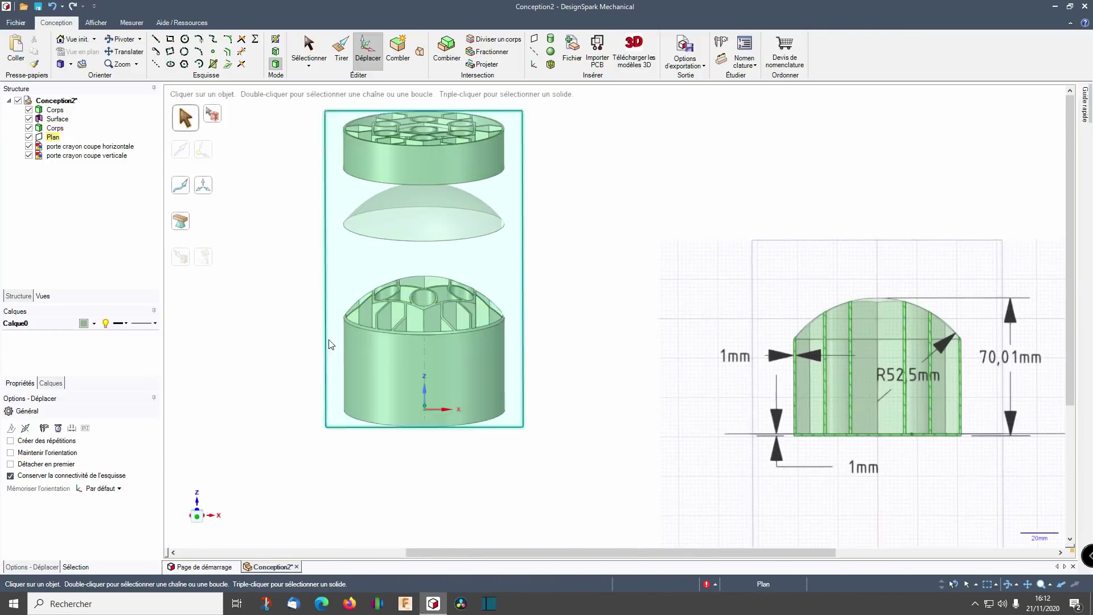
# Step: Select the upper body's outer face, its rim edge and the whole body in turn, clearing the selection each time
pyautogui.scroll(-3, 349, 319)
pyautogui.scroll(2, 350, 319)
pyautogui.scroll(-2, 350, 319)
pyautogui.scroll(2, 357, 388)
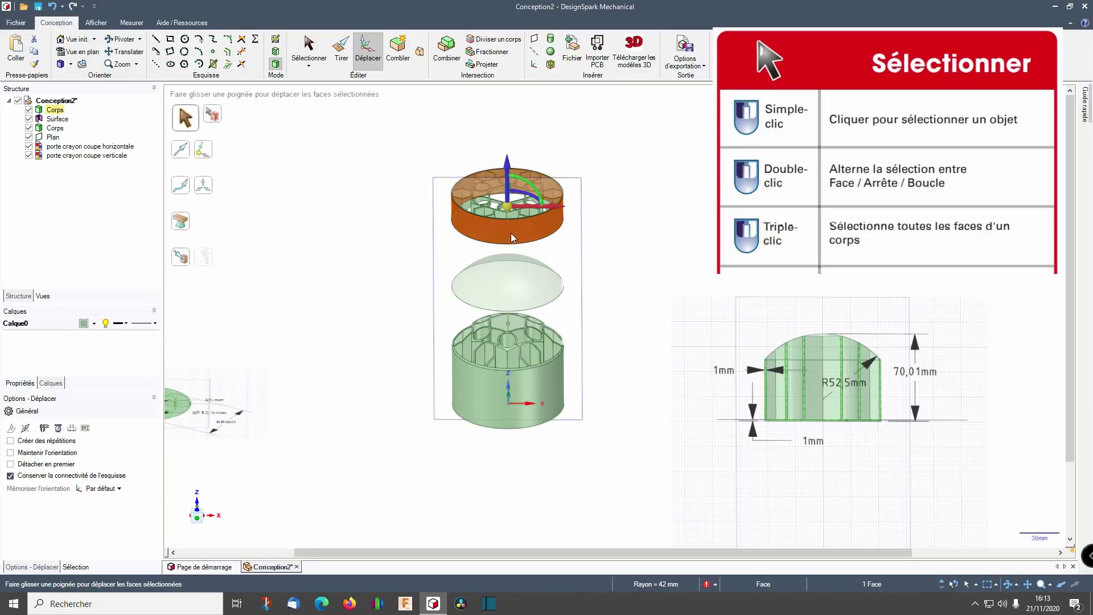
pyautogui.doubleClick(510, 219)
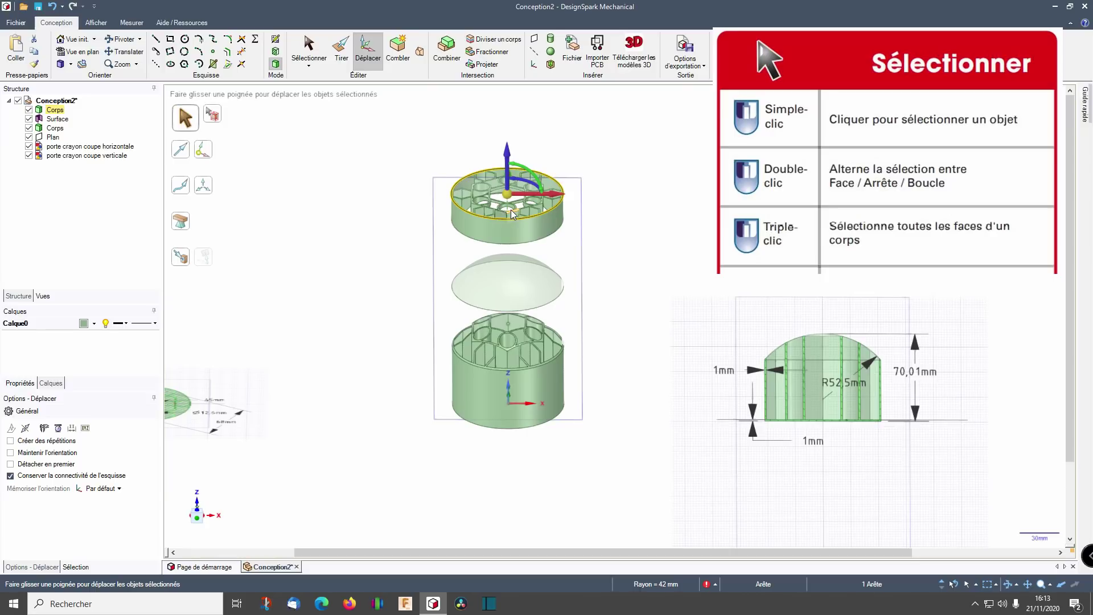
pyautogui.click(620, 243)
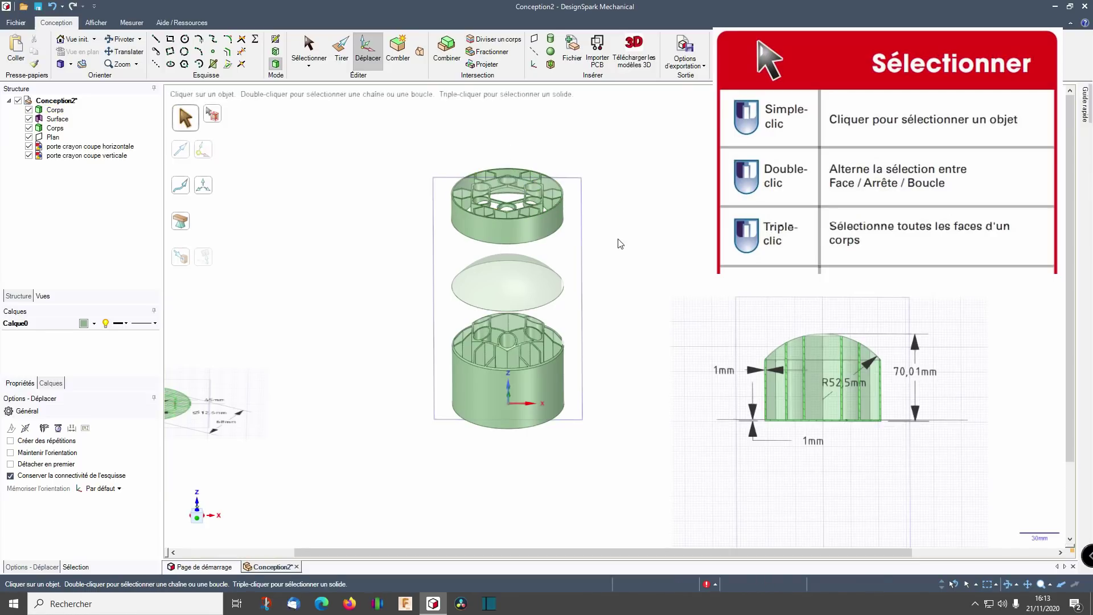
pyautogui.click(517, 230)
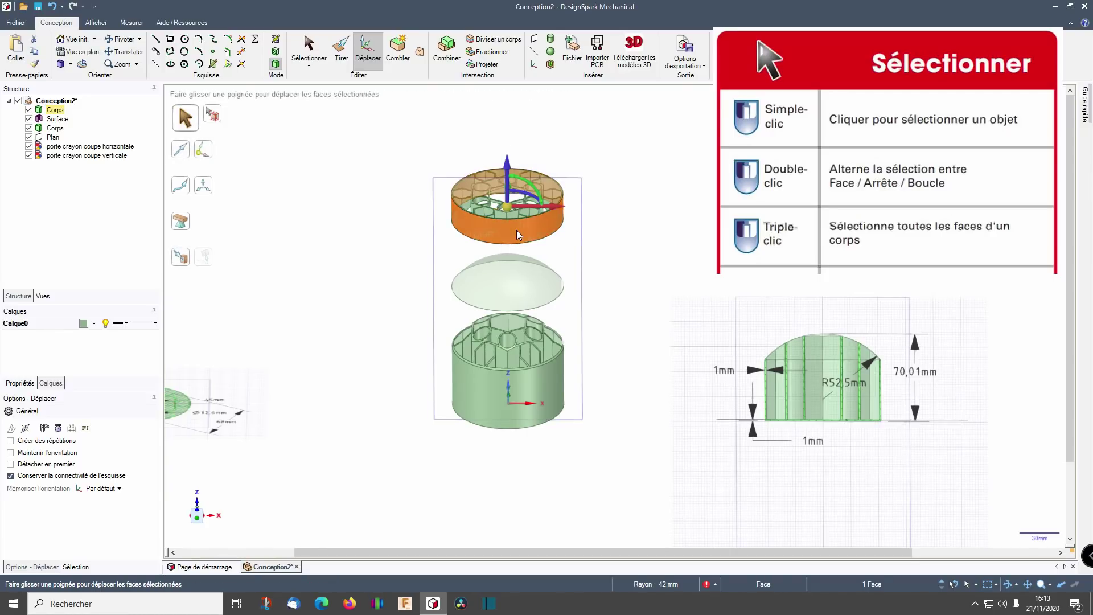
pyautogui.tripleClick(517, 230)
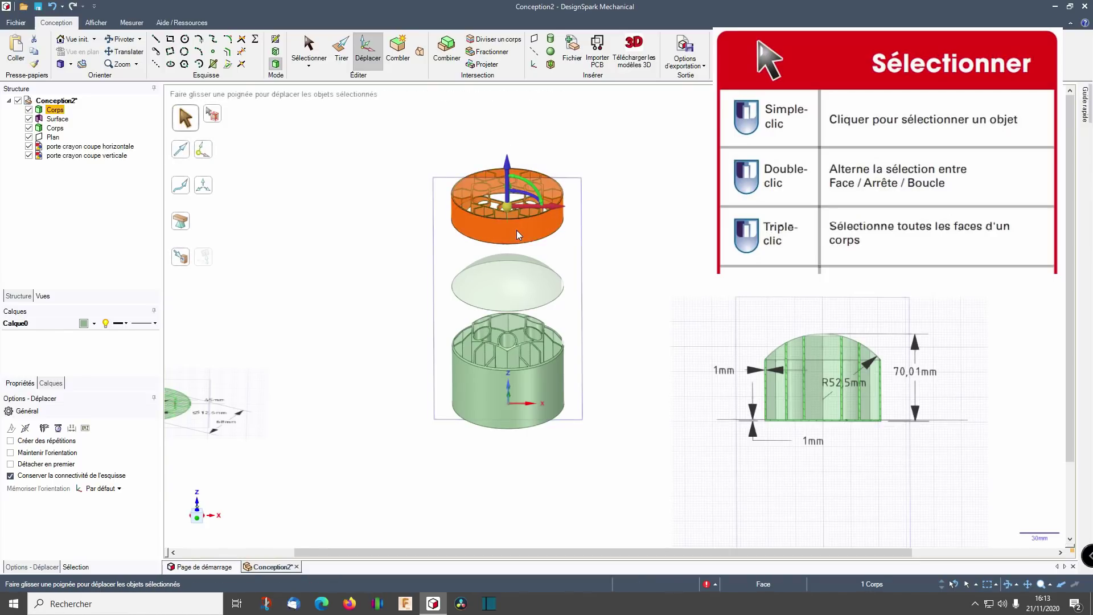
pyautogui.click(669, 250)
pyautogui.scroll(-3, 695, 347)
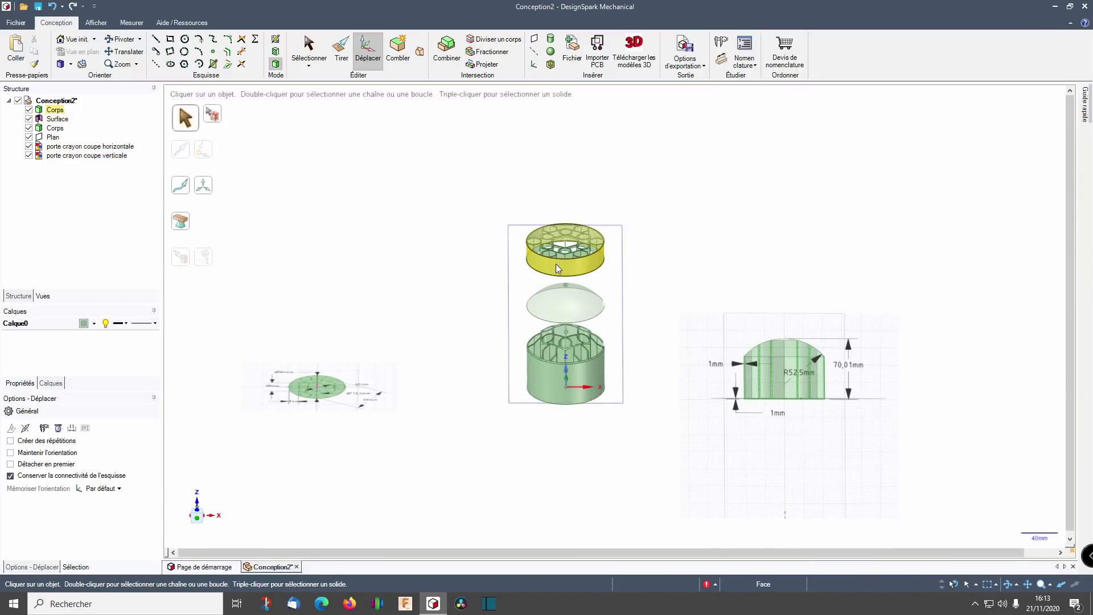
# Step: Hide the cut-off upper body and the dome surface so only the domed holder body remains displayed with the section images
pyautogui.scroll(3, 637, 444)
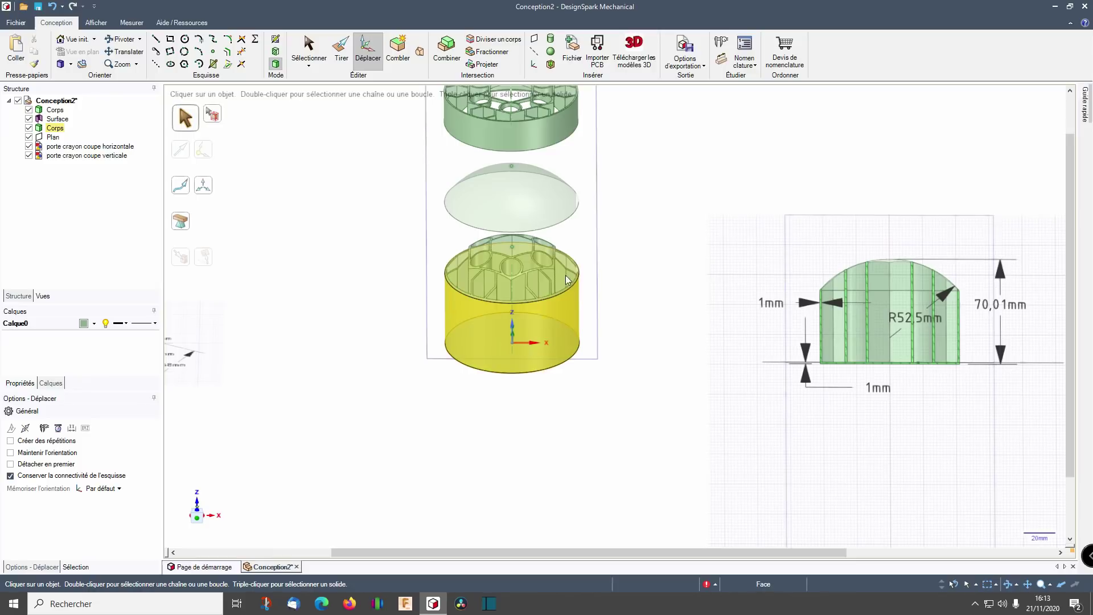
pyautogui.scroll(-3, 567, 279)
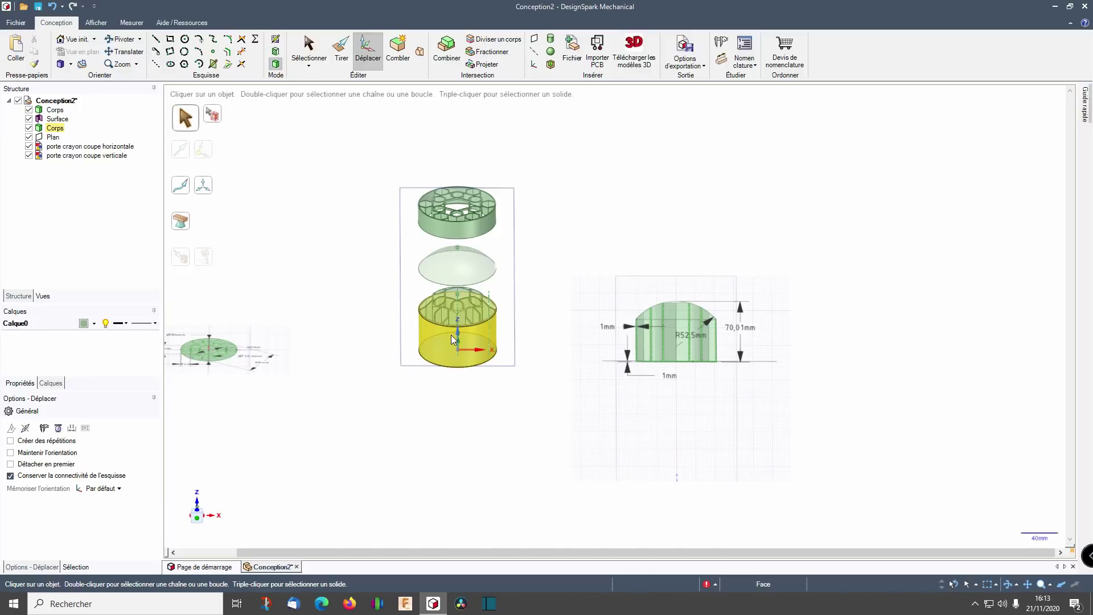
pyautogui.click(28, 109)
pyautogui.click(28, 119)
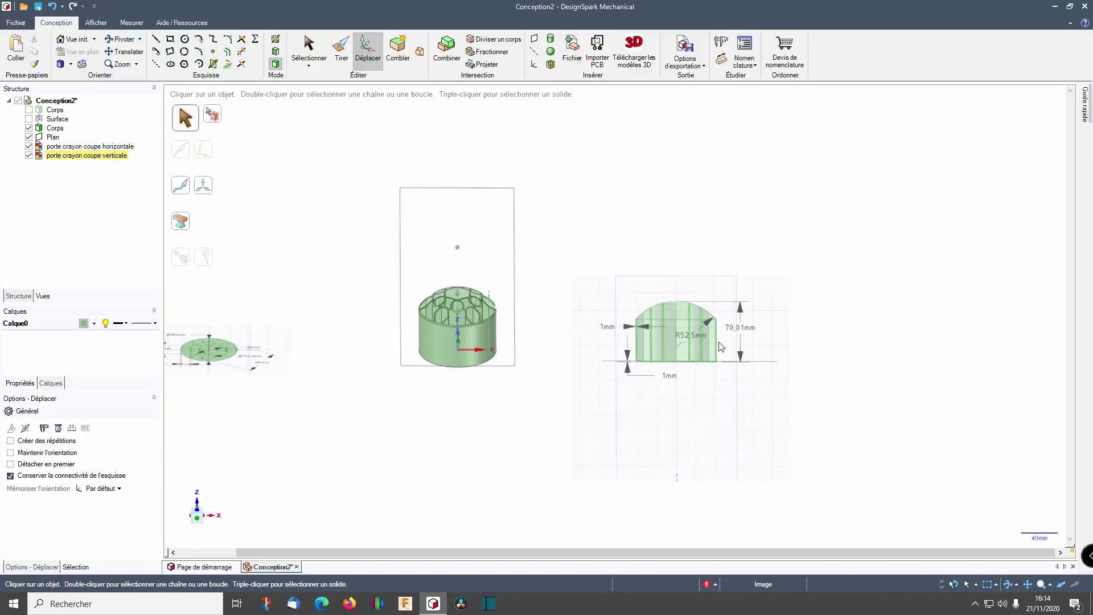
pyautogui.scroll(-4, 625, 321)
pyautogui.scroll(5, 577, 344)
pyautogui.click(384, 311)
pyautogui.click(639, 249)
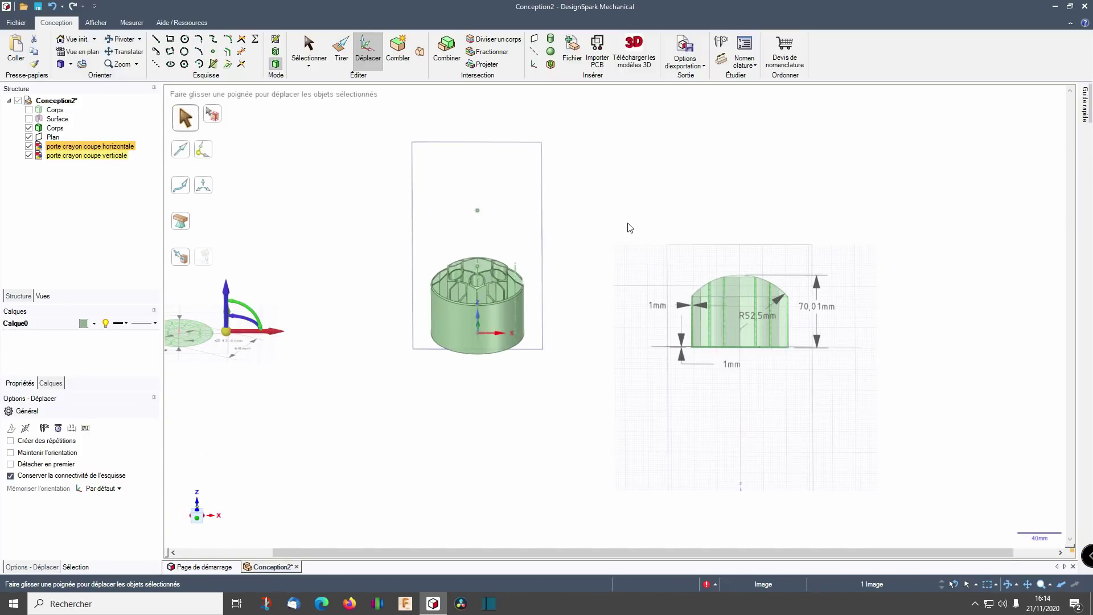
# Step: Start a 3D-print STL export to the desktop (Bureau) with the file name "porte crayon"
pyautogui.click(693, 61)
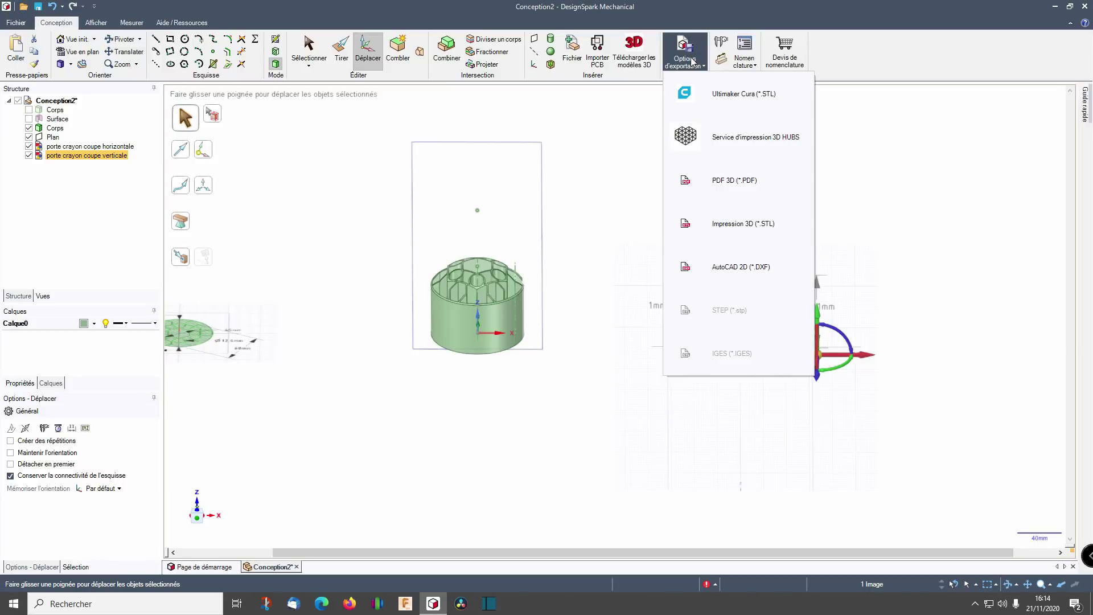
pyautogui.click(741, 227)
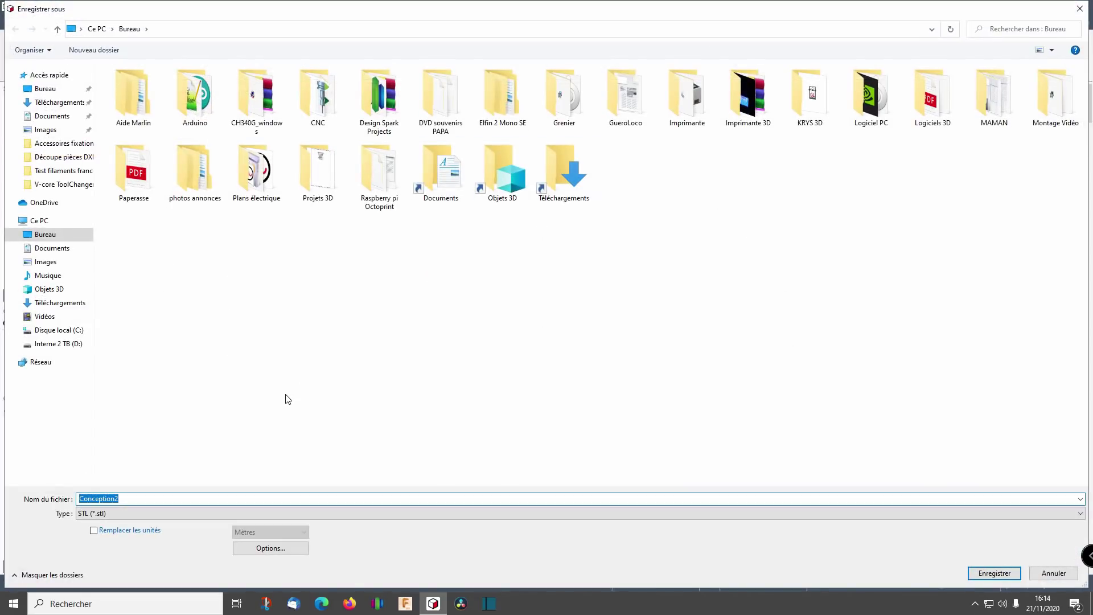
pyautogui.write('porte crayon')
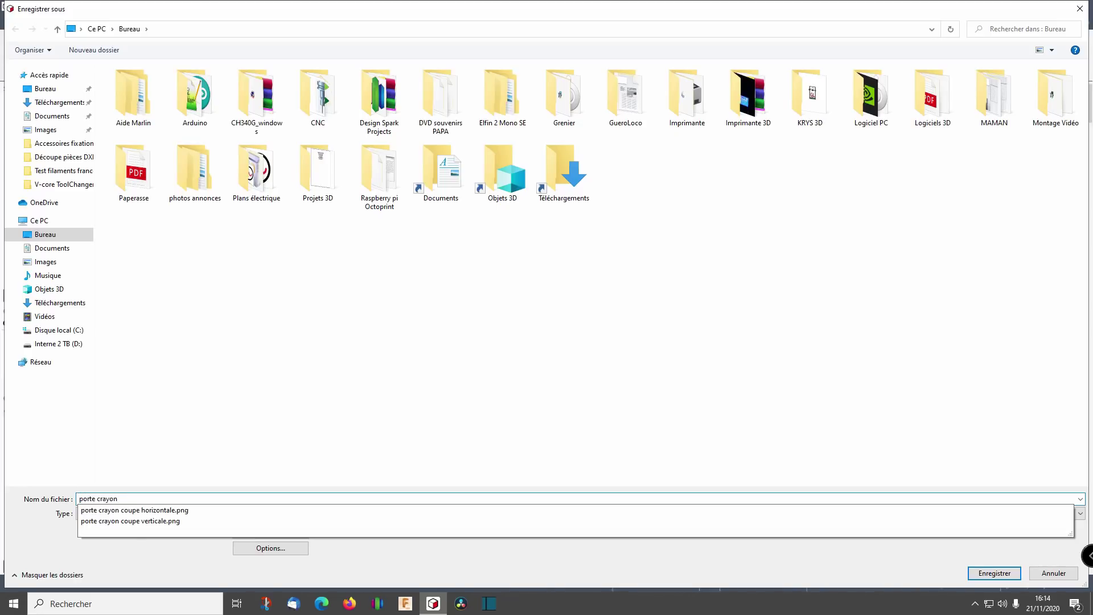
pyautogui.click(310, 394)
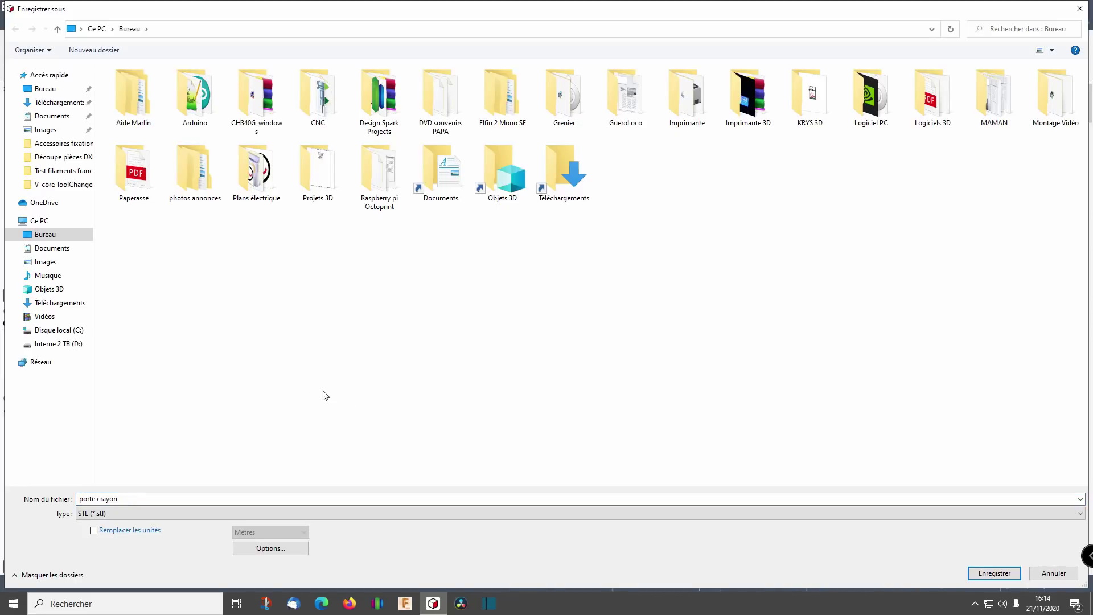
pyautogui.click(116, 515)
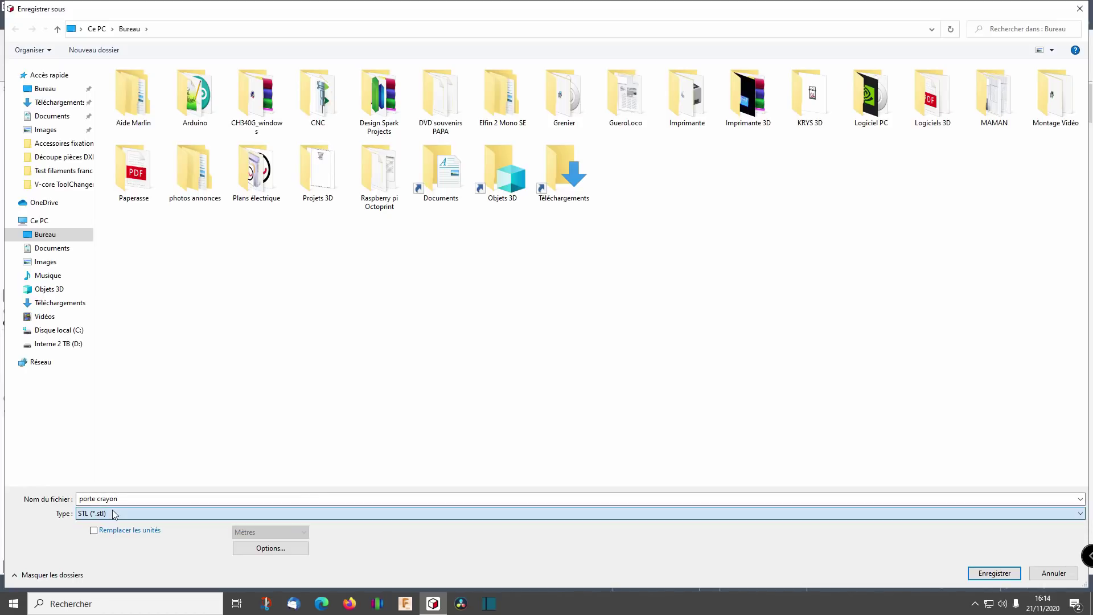
pyautogui.click(116, 521)
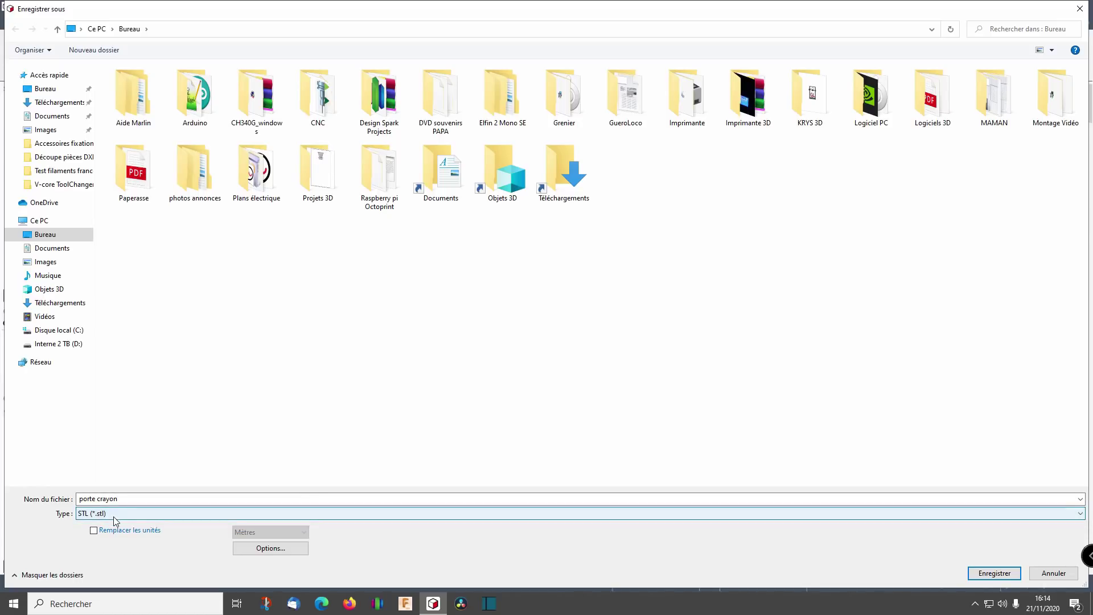
# Step: Set the STL export resolution to Fine (Fine) in the export options and save the STL file
pyautogui.click(263, 549)
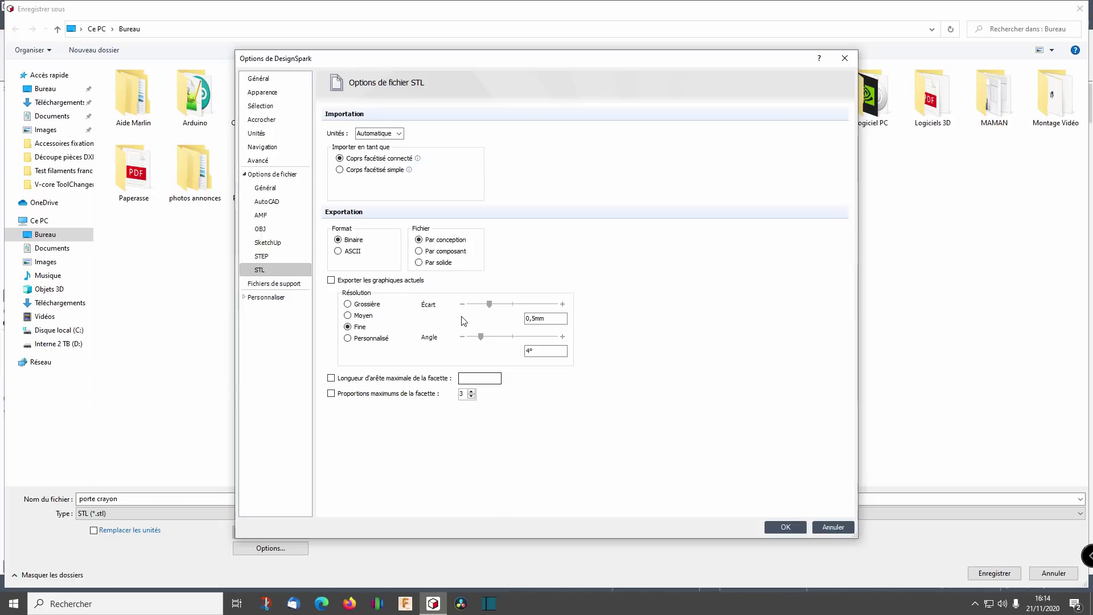
pyautogui.click(348, 305)
pyautogui.click(348, 328)
pyautogui.click(786, 527)
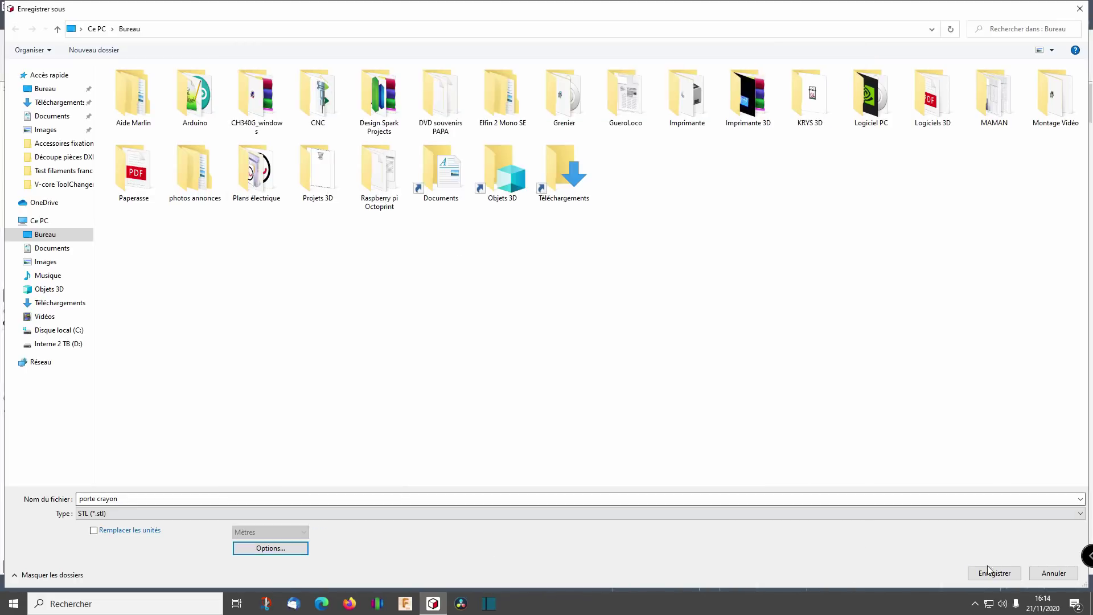
pyautogui.press('Return')
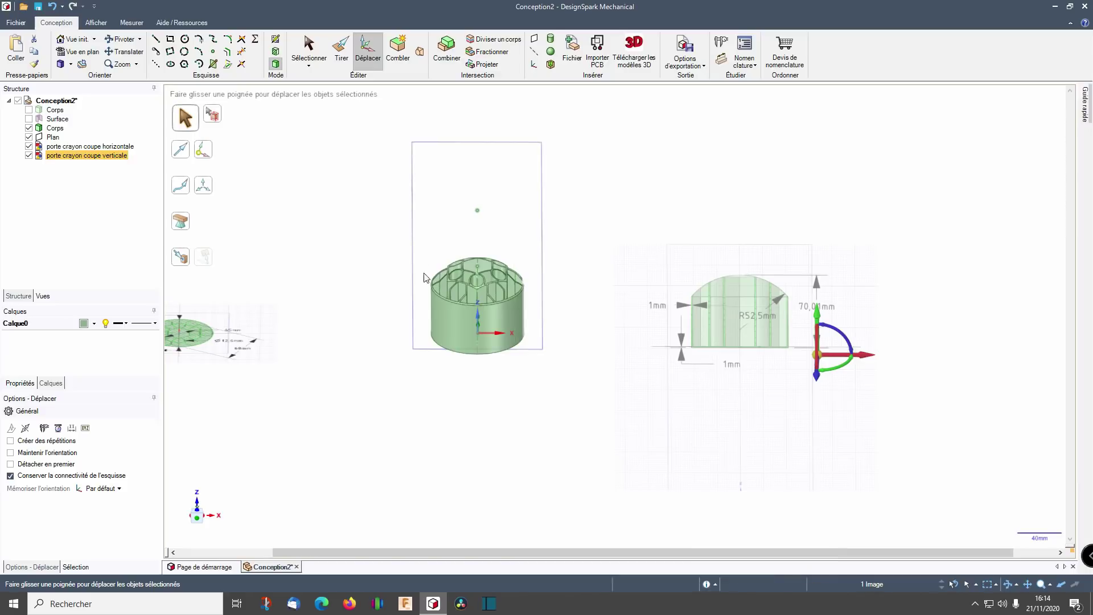
# Step: Save the design to the desktop as "porte crayon" in the DS Mechanical (*.rsdoc) format
pyautogui.click(16, 22)
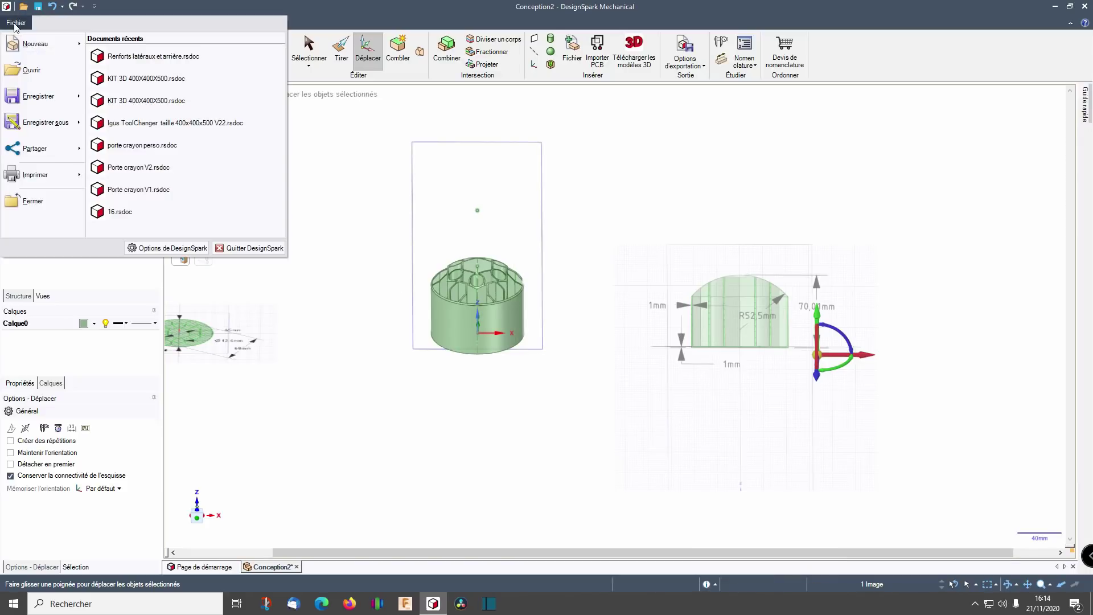
pyautogui.moveTo(39, 104)
pyautogui.click(40, 126)
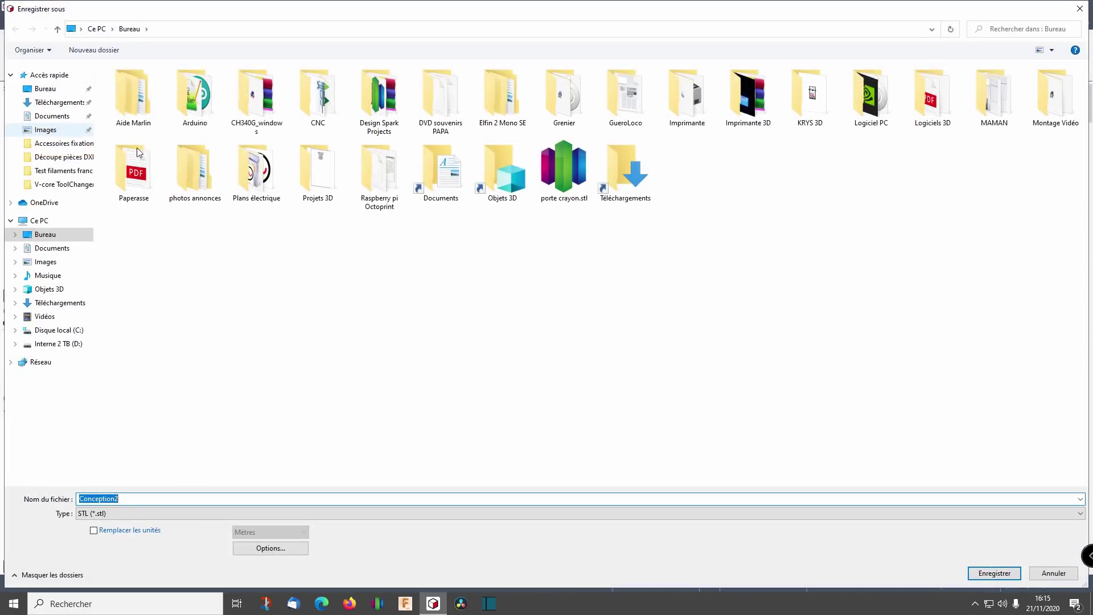
pyautogui.write('porte crayon')
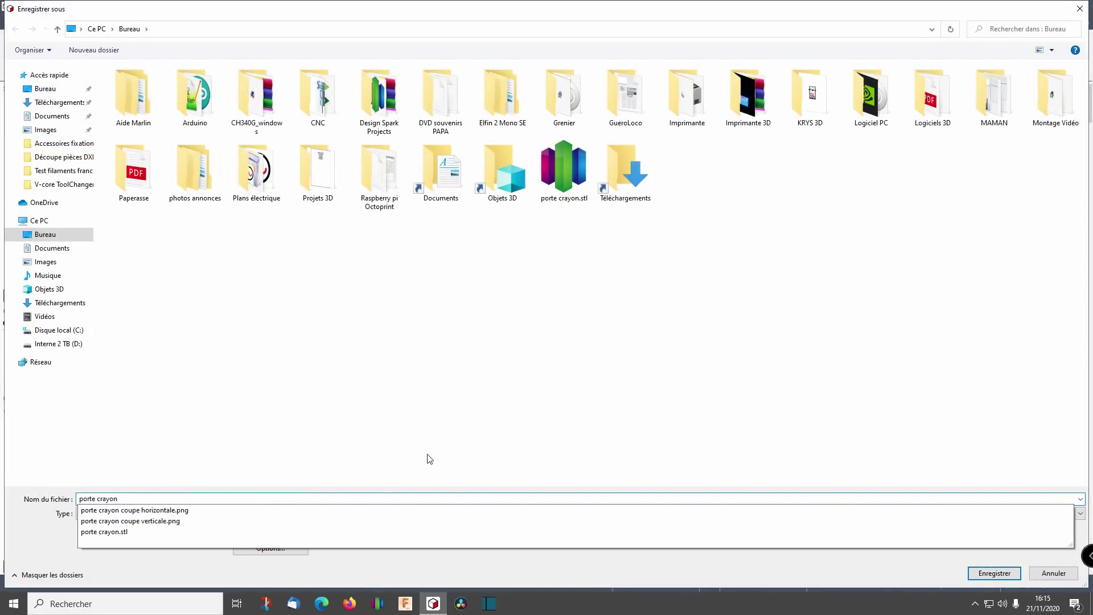
pyautogui.click(841, 575)
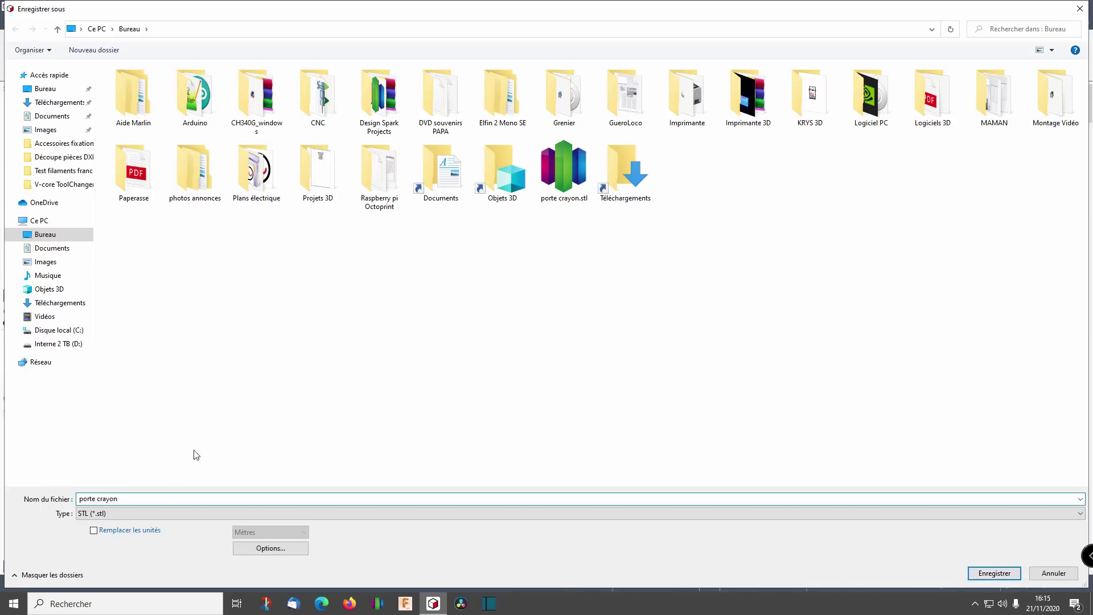
pyautogui.click(151, 514)
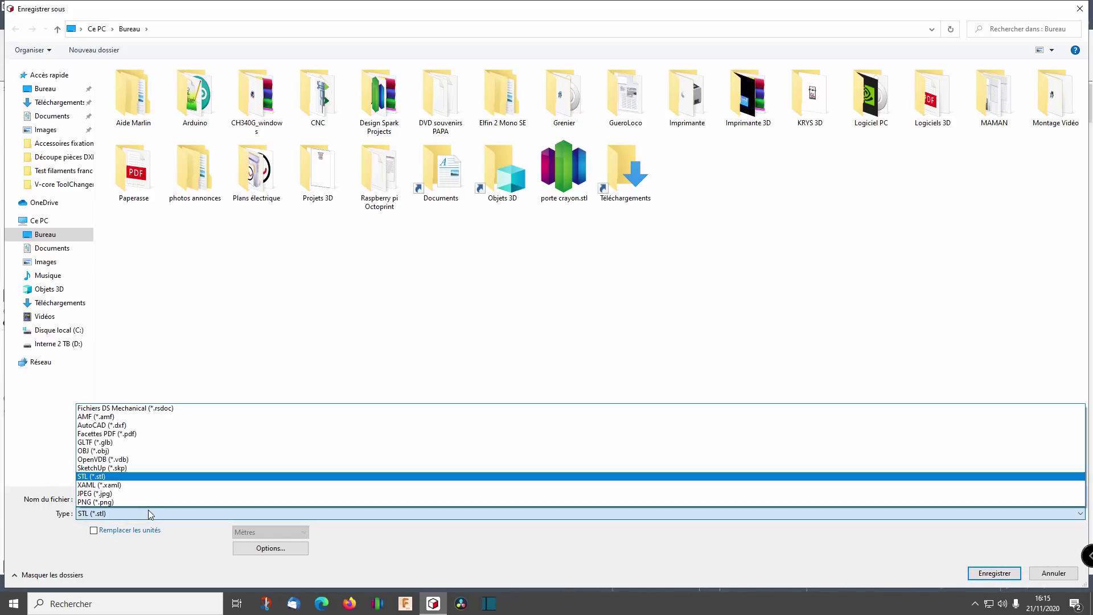
pyautogui.click(175, 408)
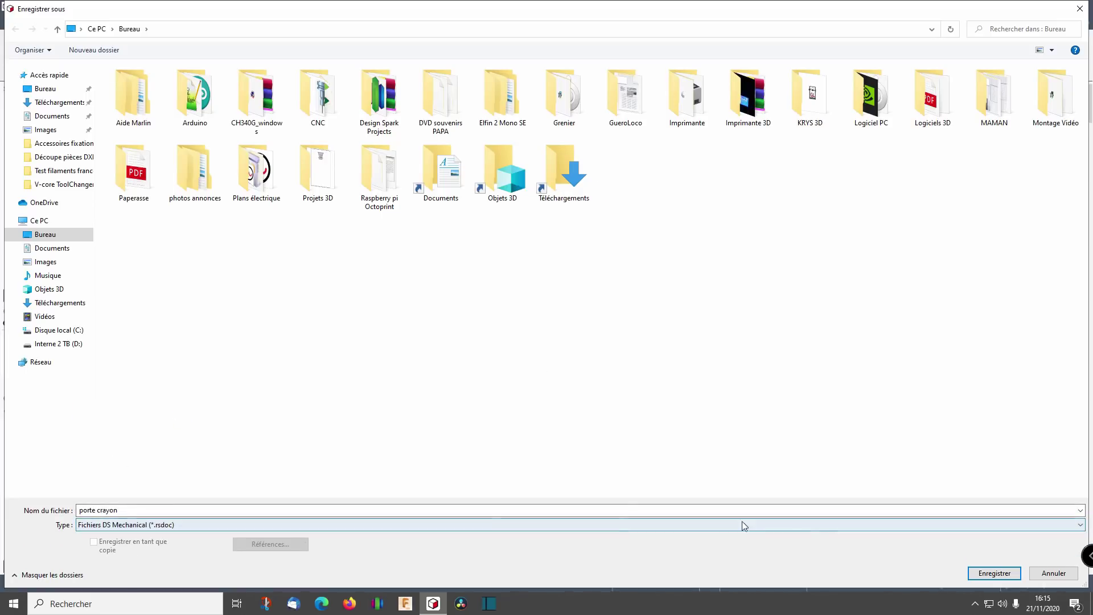
pyautogui.click(971, 571)
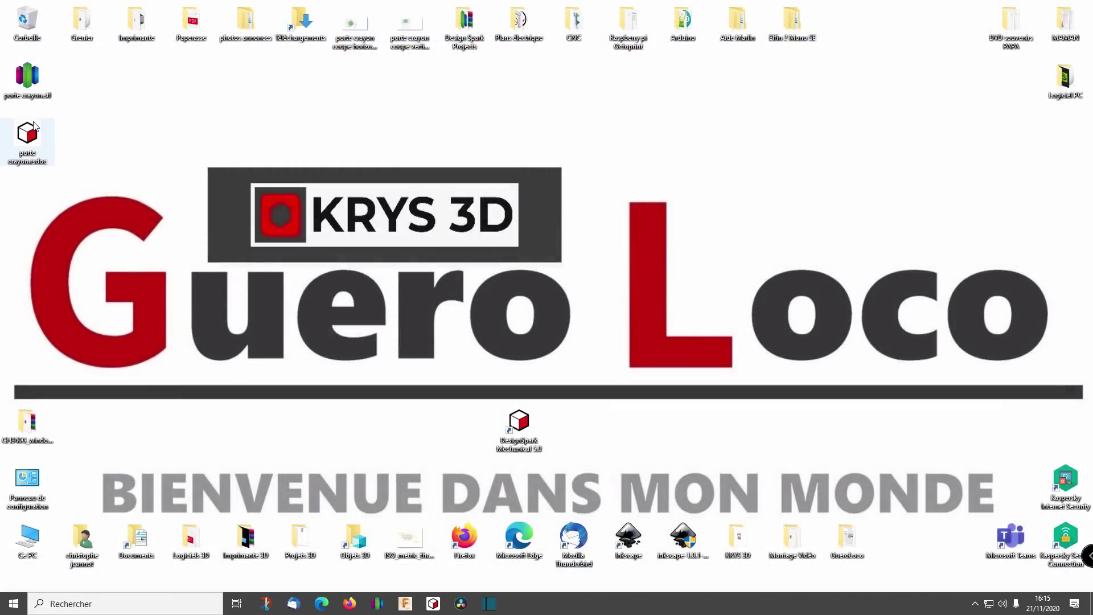
# Step: Open the saved porte crayon.rsdoc from the desktop to check it, and close DesignSpark Mechanical
pyautogui.doubleClick(25, 139)
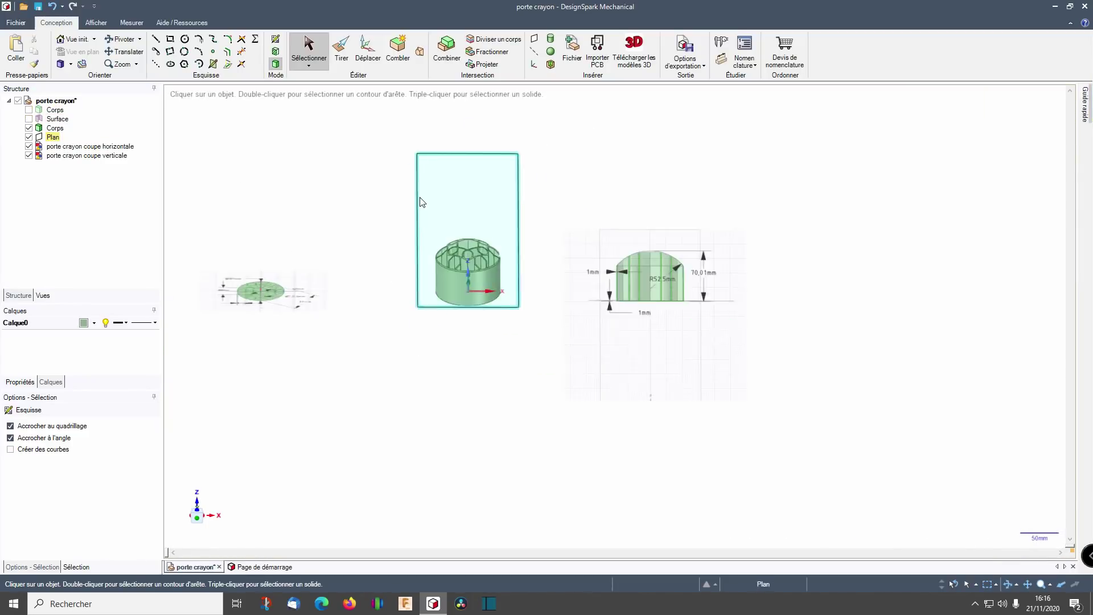
pyautogui.click(1085, 6)
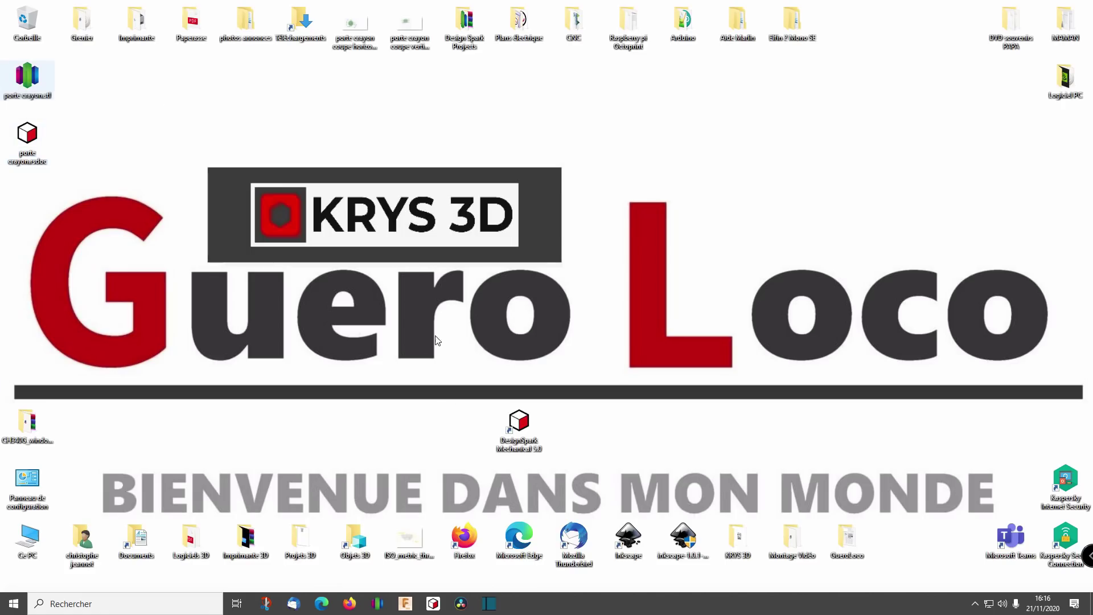
# Step: Switch to Simplify3D and import the porte crayon STL model onto the build plate
pyautogui.click(377, 609)
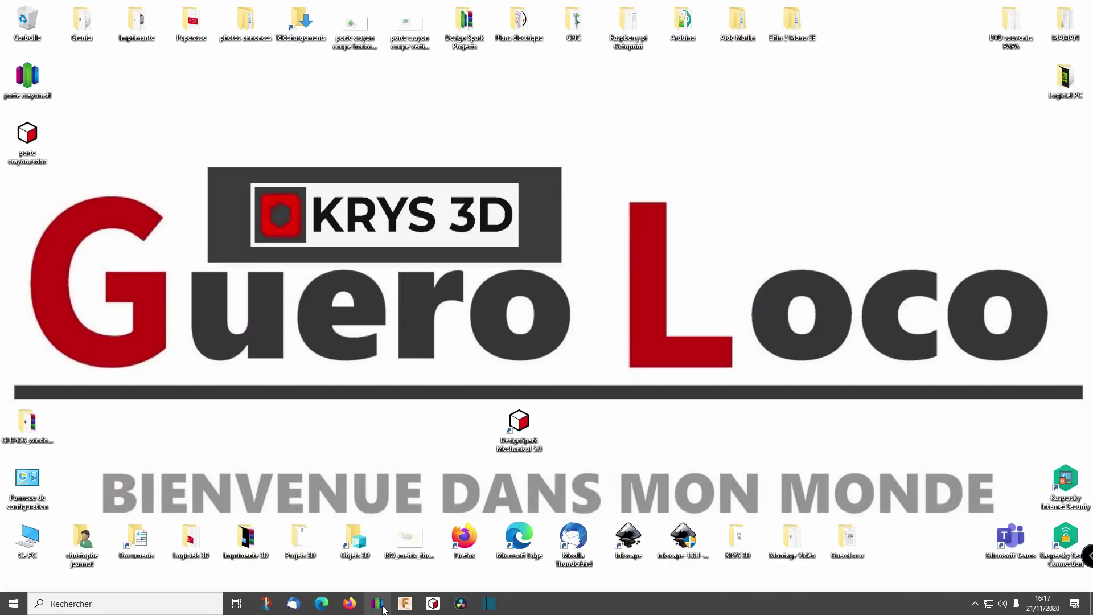
pyautogui.click(377, 605)
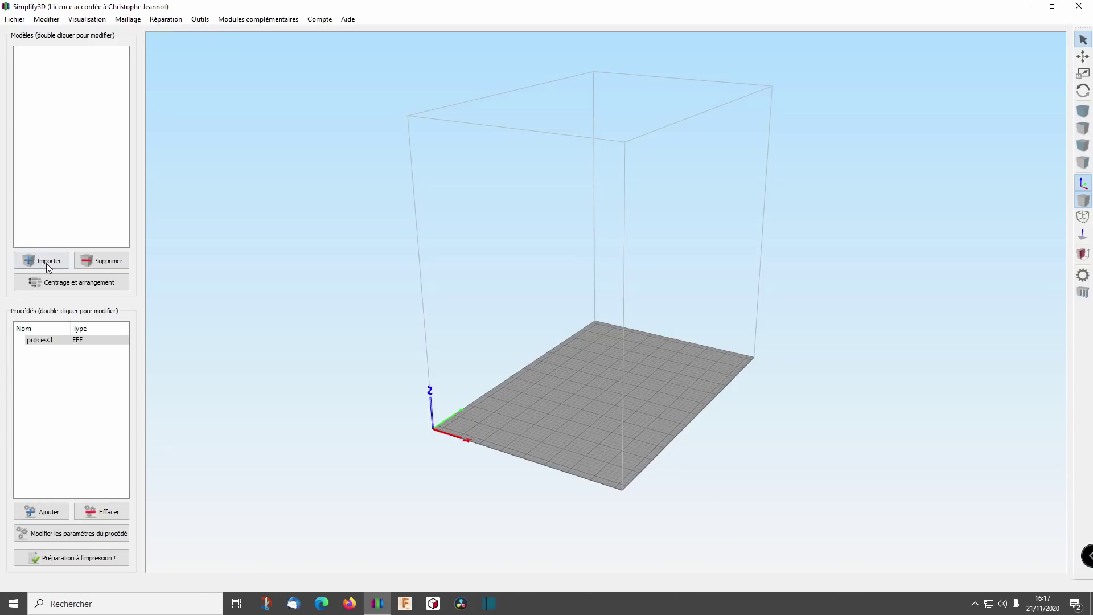
pyautogui.click(50, 261)
pyautogui.click(748, 182)
pyautogui.click(811, 493)
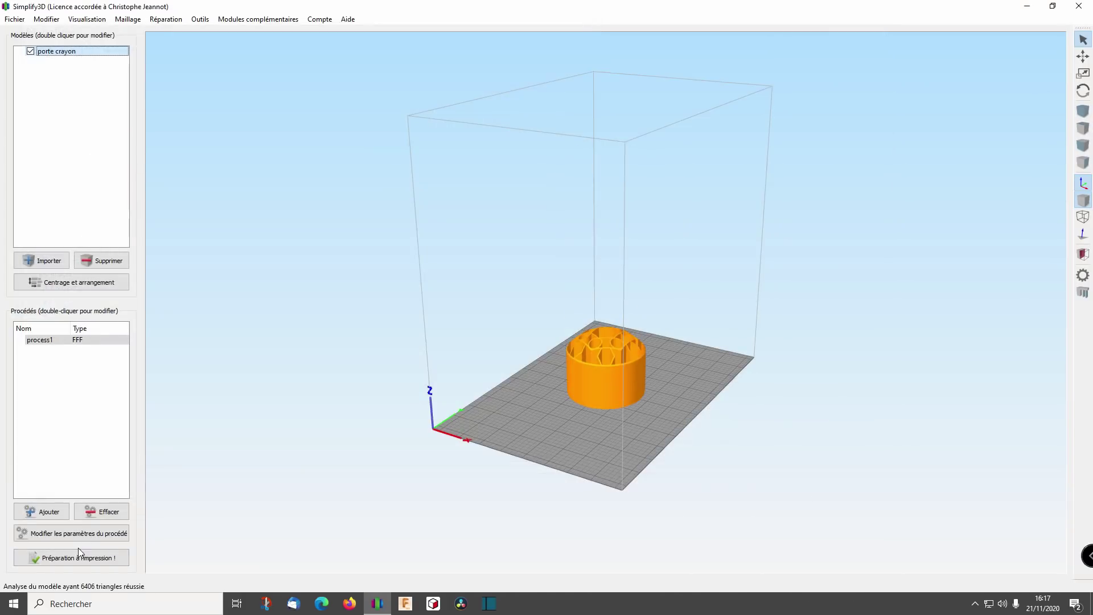
# Step: Review the layer and advanced thin-wall settings of process1, accept them and prepare the model for printing
pyautogui.click(74, 534)
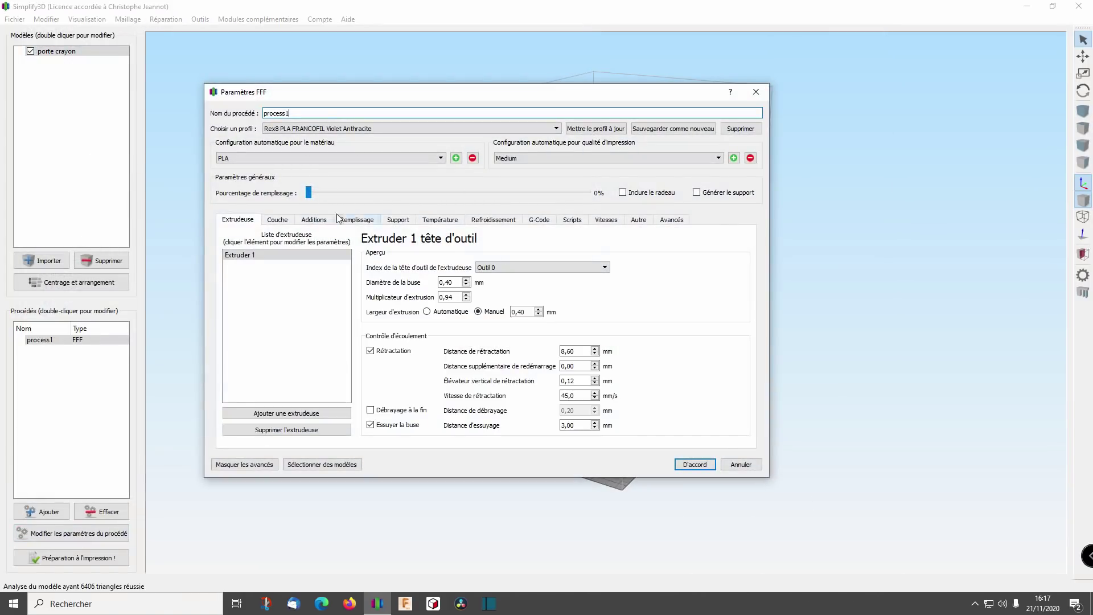
pyautogui.click(278, 221)
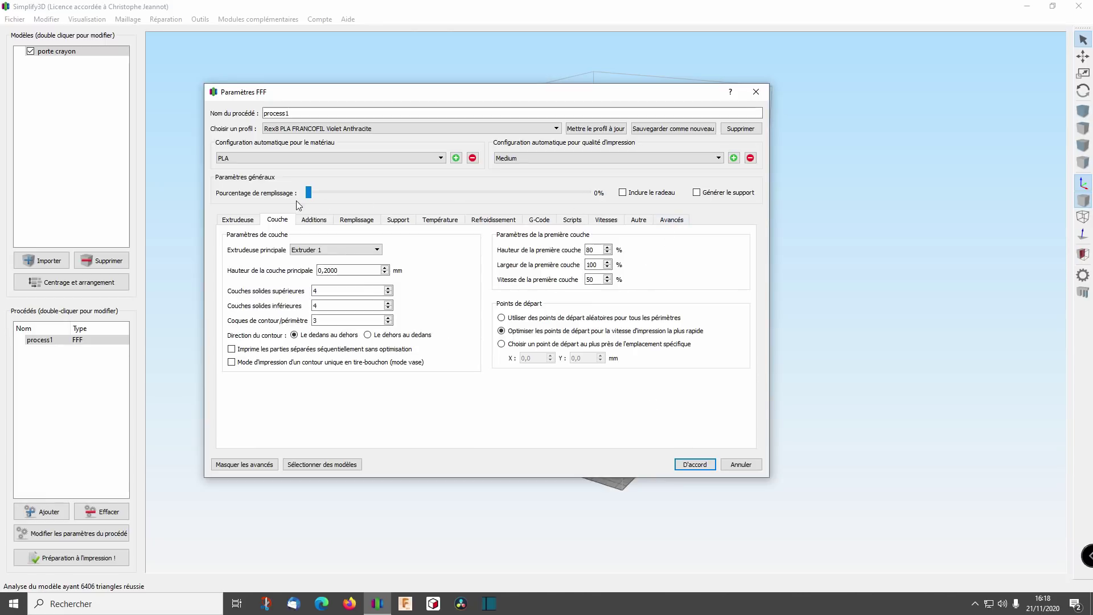
pyautogui.click(682, 223)
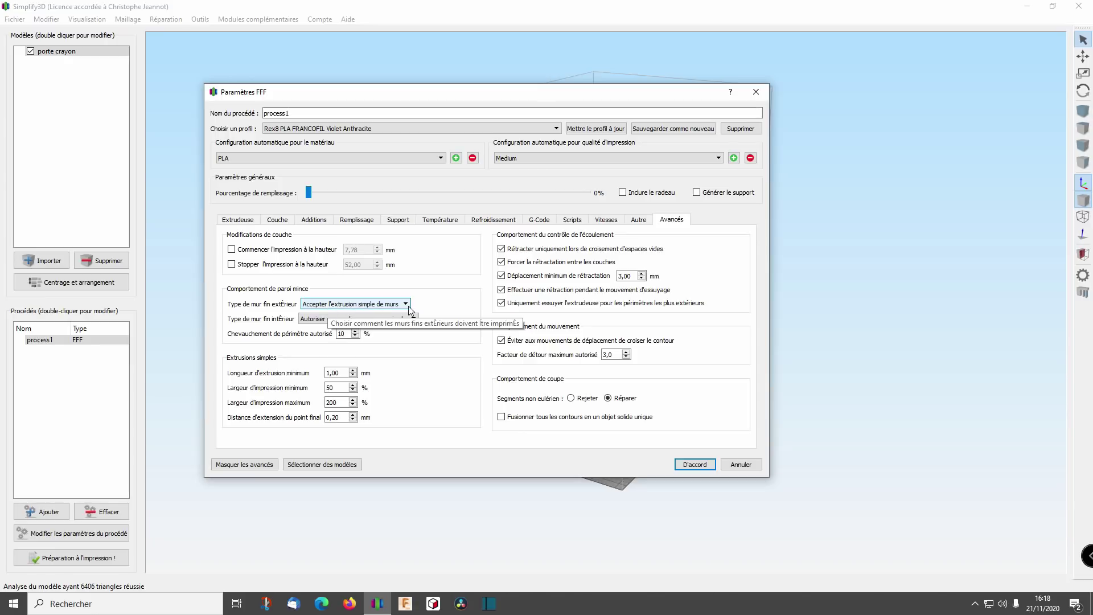
pyautogui.click(696, 464)
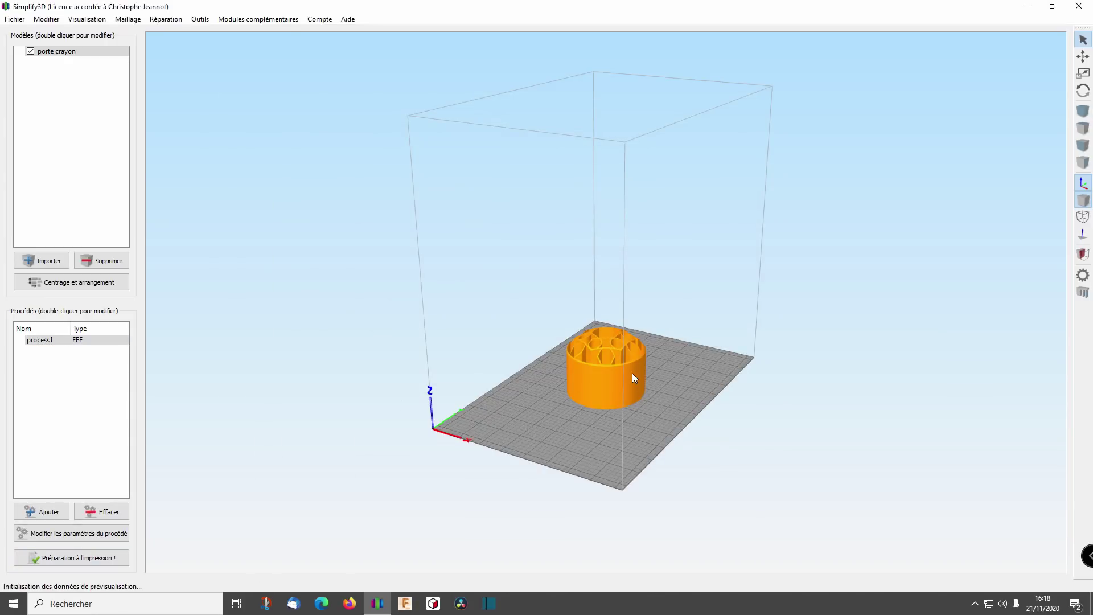
# Step: Limit the toolpath preview to layers 1 to 158 and examine the wall toolpaths around a round compartment up close
pyautogui.scroll(10, 632, 374)
pyautogui.moveTo(678, 253); pyautogui.dragTo(703, 365)
pyautogui.moveTo(1017, 553); pyautogui.dragTo(743, 550)
pyautogui.scroll(5, 545, 434)
pyautogui.moveTo(545, 434); pyautogui.dragTo(614, 311, button='middle')
pyautogui.scroll(5, 633, 311)
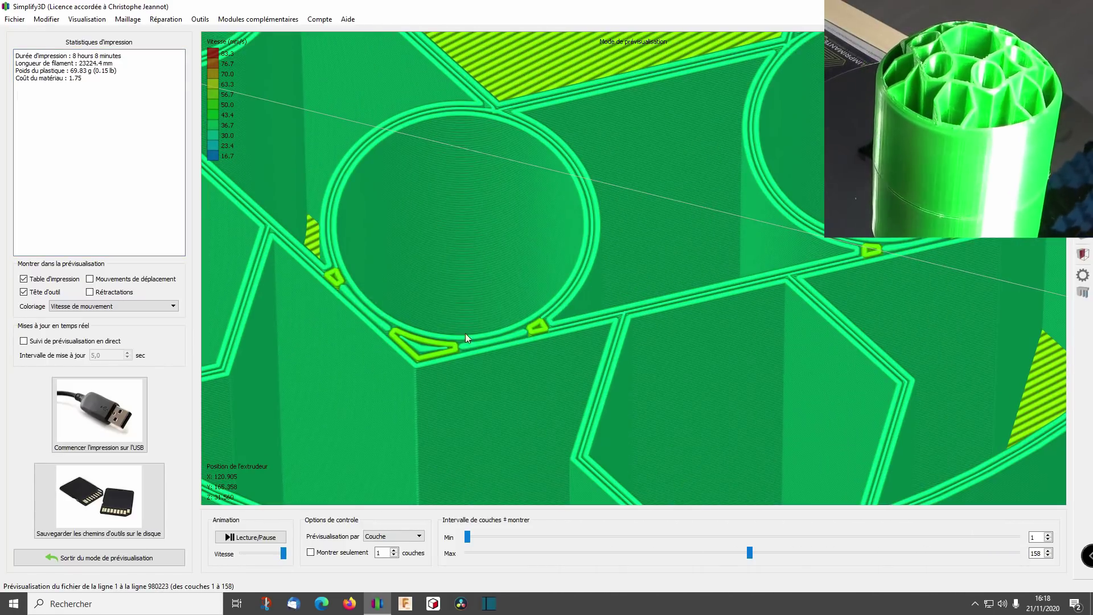
# Step: Examine the sliced holder's compartments and outer wall as a whole and up close, and exit the print preview
pyautogui.scroll(-10, 446, 323)
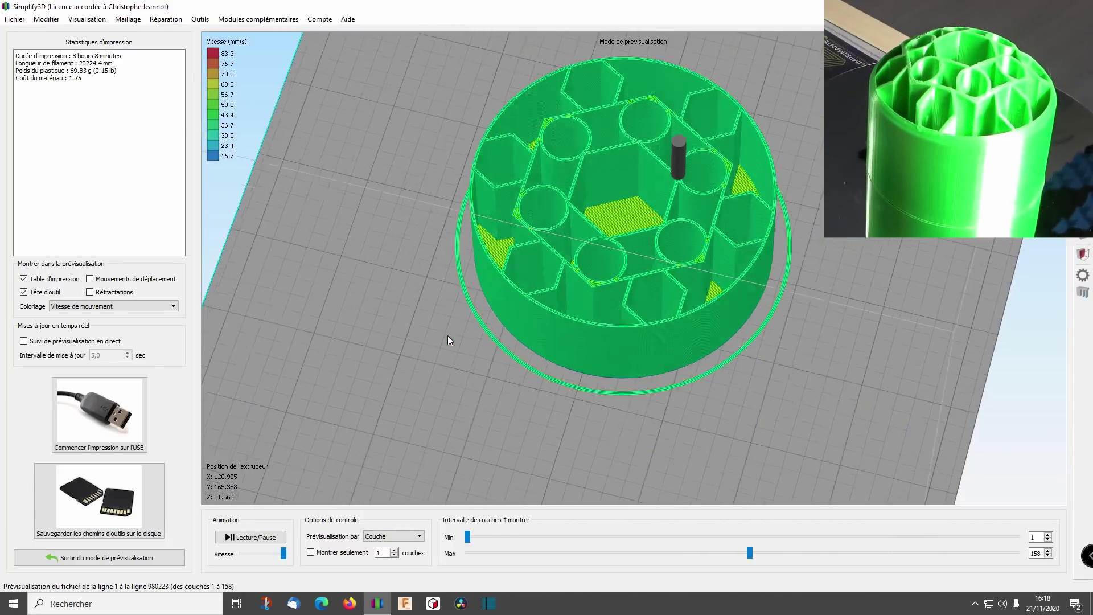
pyautogui.moveTo(448, 336); pyautogui.dragTo(592, 348, button='middle')
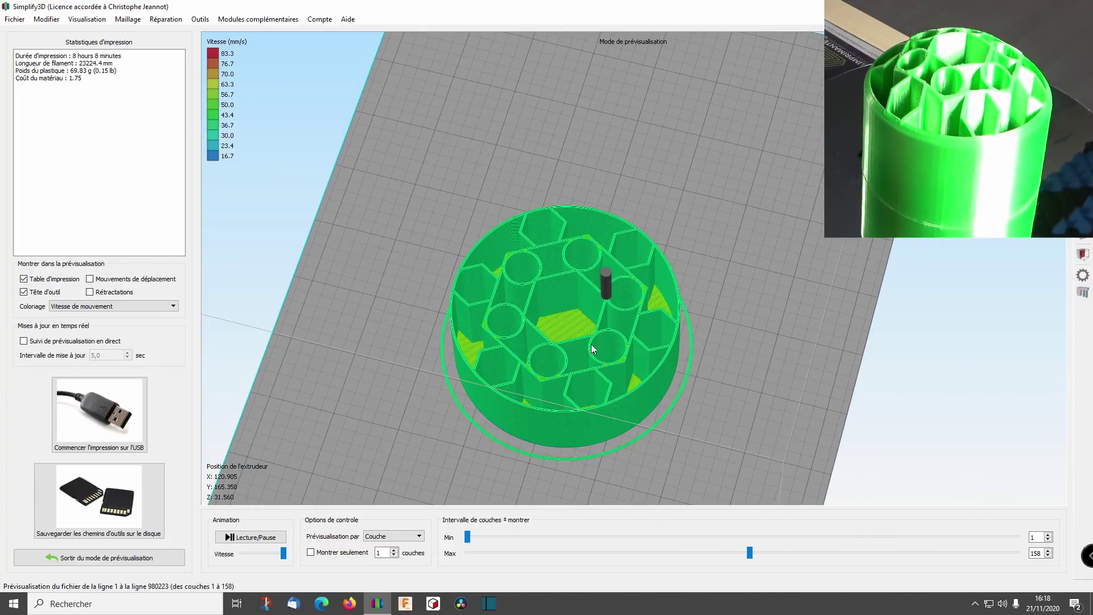
pyautogui.scroll(-4, 668, 291)
pyautogui.scroll(10, 584, 391)
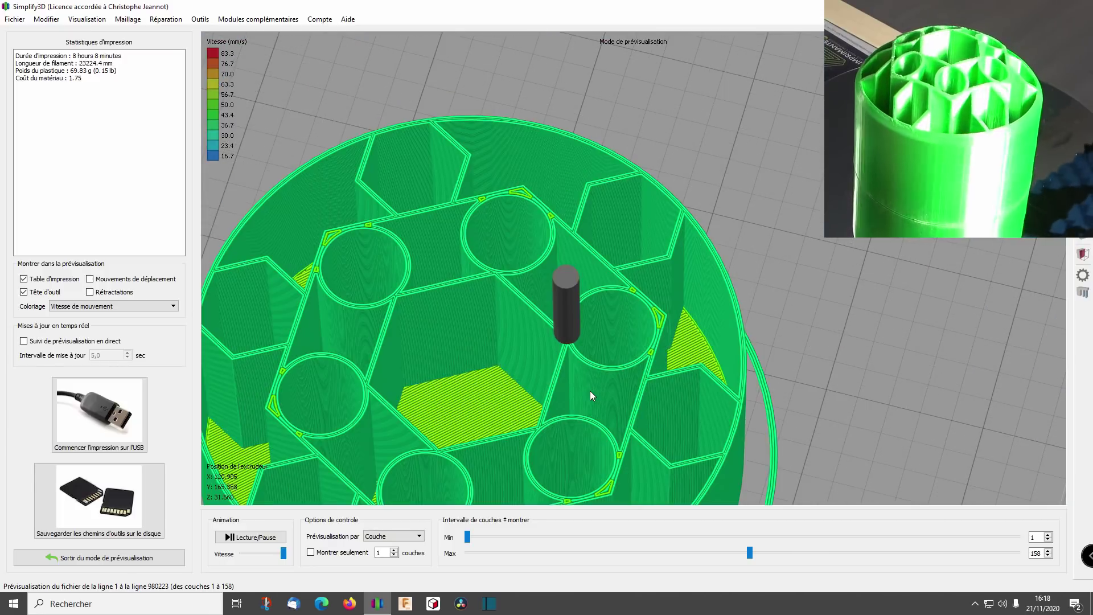
pyautogui.scroll(-5, 592, 391)
pyautogui.moveTo(629, 381); pyautogui.dragTo(740, 180, button='middle')
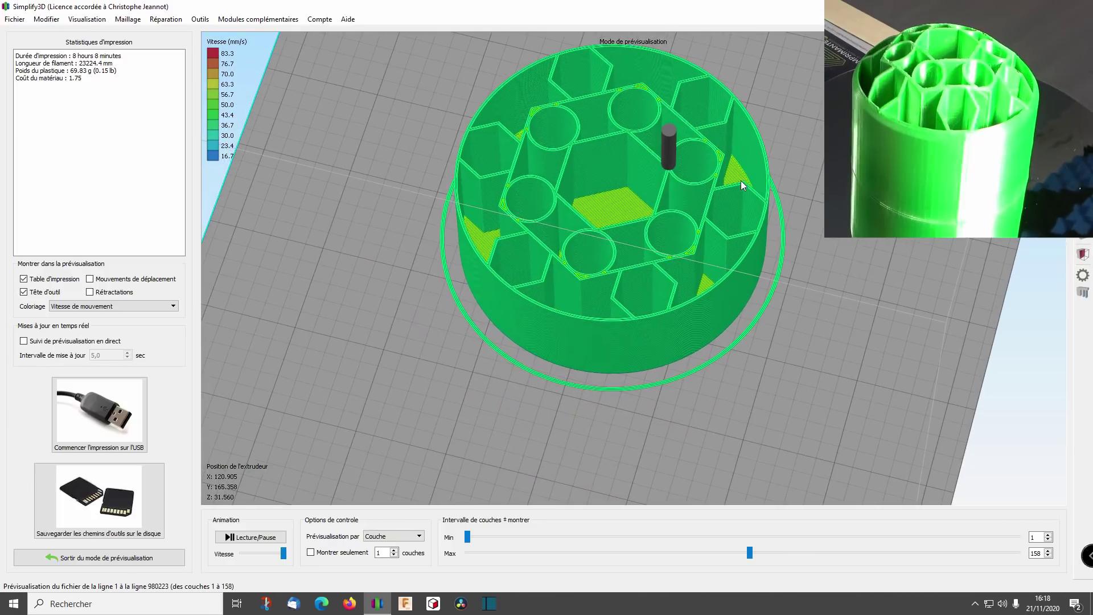
pyautogui.click(105, 558)
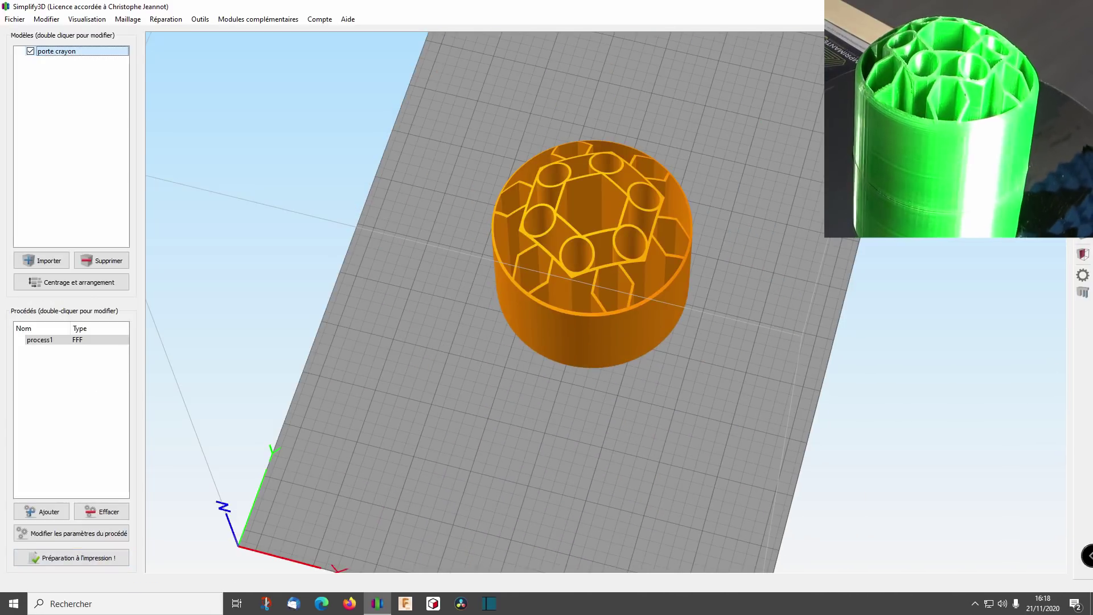